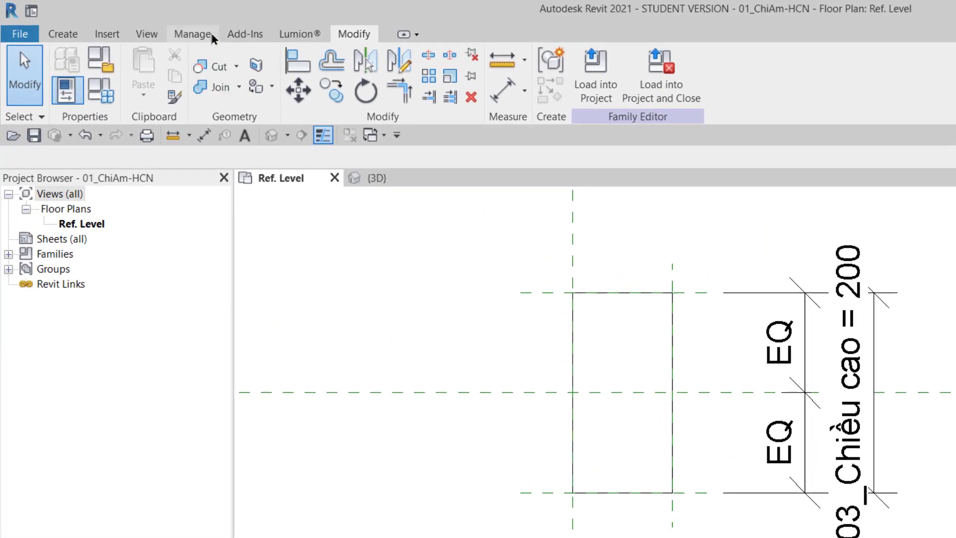
# Create a new shared parameter group named 'Tác quyền' in the Shared Parameters editor
pyautogui.click(211, 36)
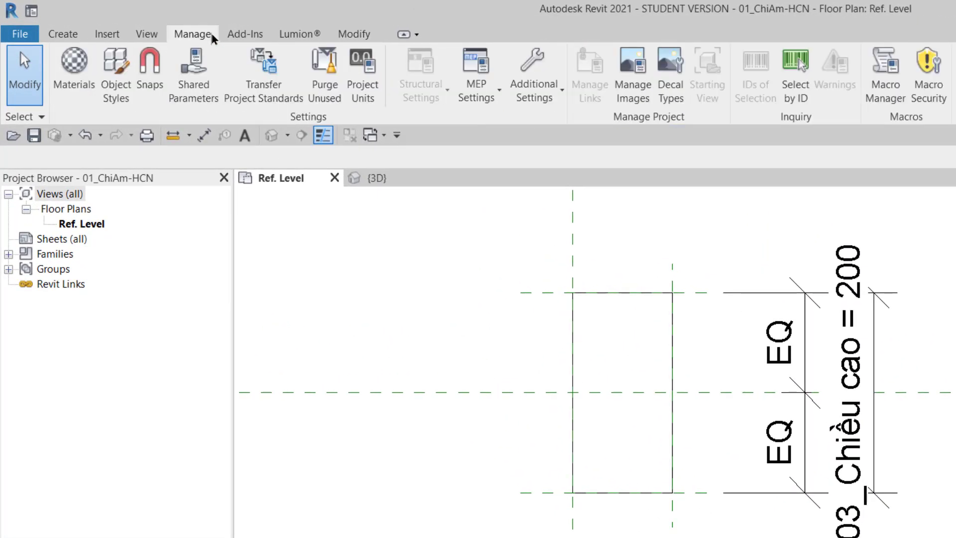
pyautogui.click(205, 95)
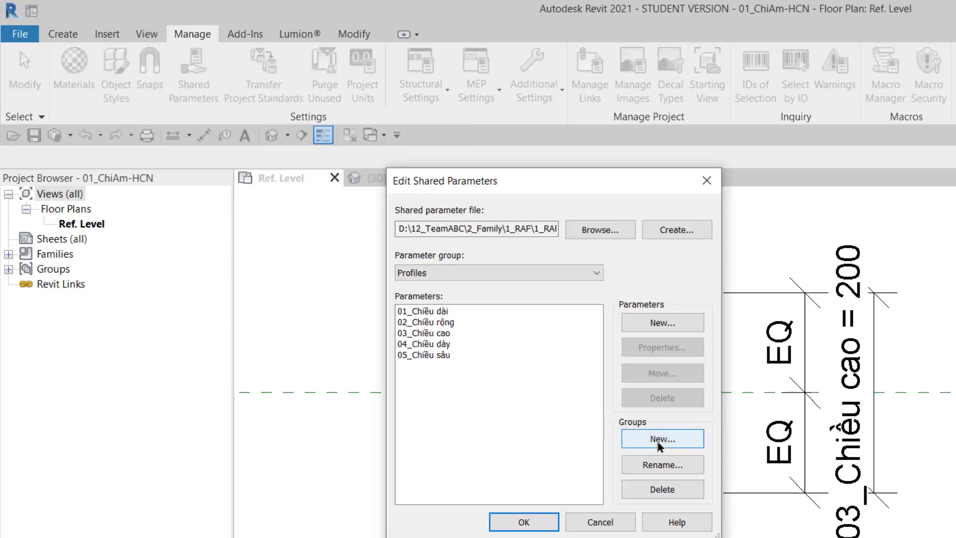
pyautogui.click(658, 444)
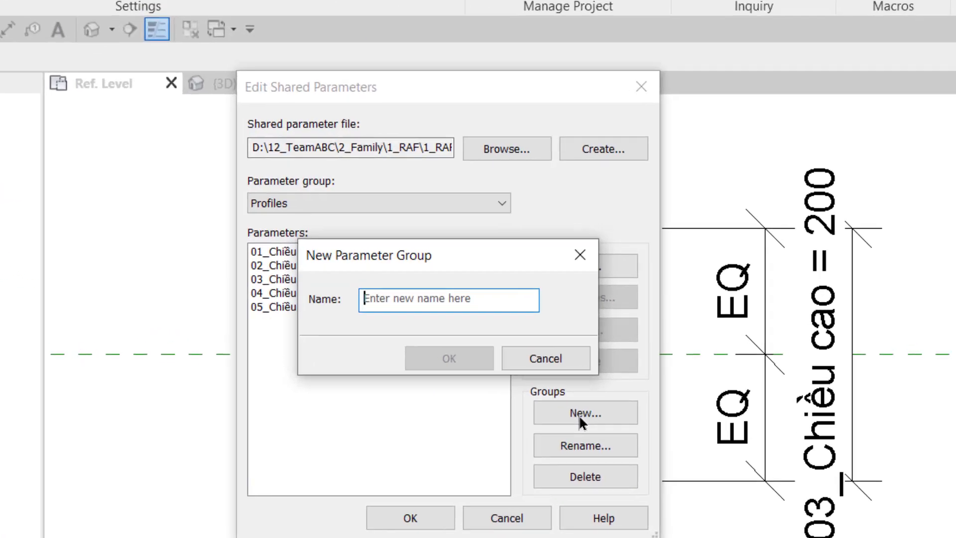
pyautogui.write('Tá')
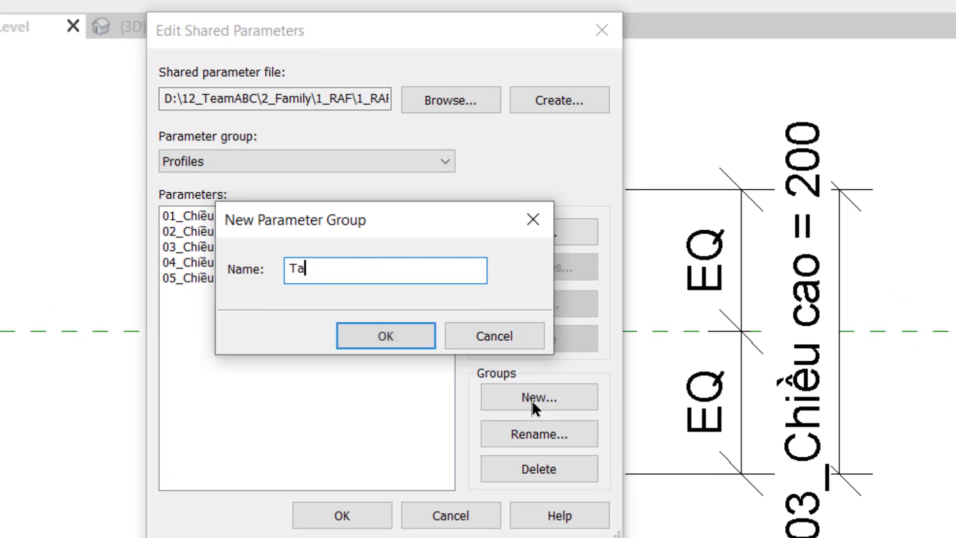
pyautogui.write('c quyền')
pyautogui.click(377, 333)
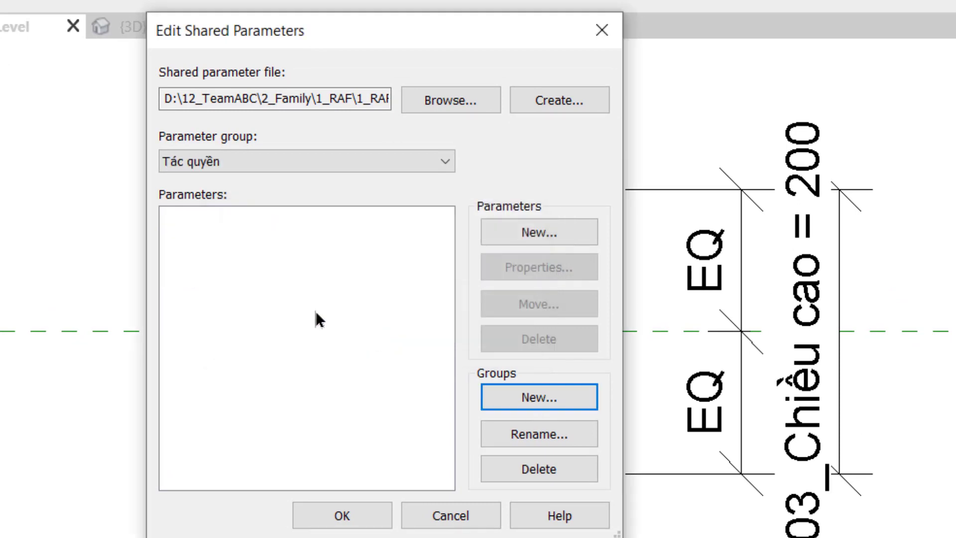
# Select the Tác quyền group and start a new parameter in it
pyautogui.click(359, 156)
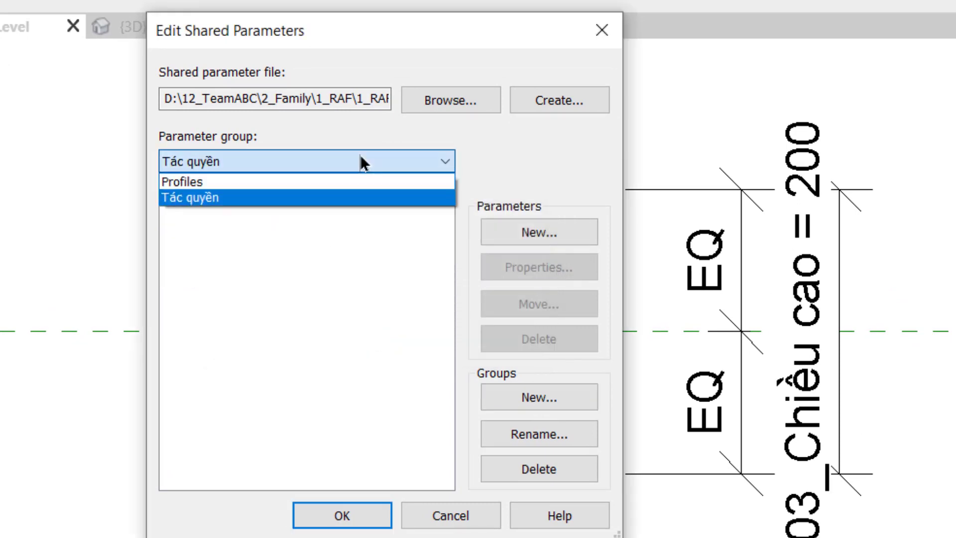
pyautogui.click(260, 182)
pyautogui.click(264, 164)
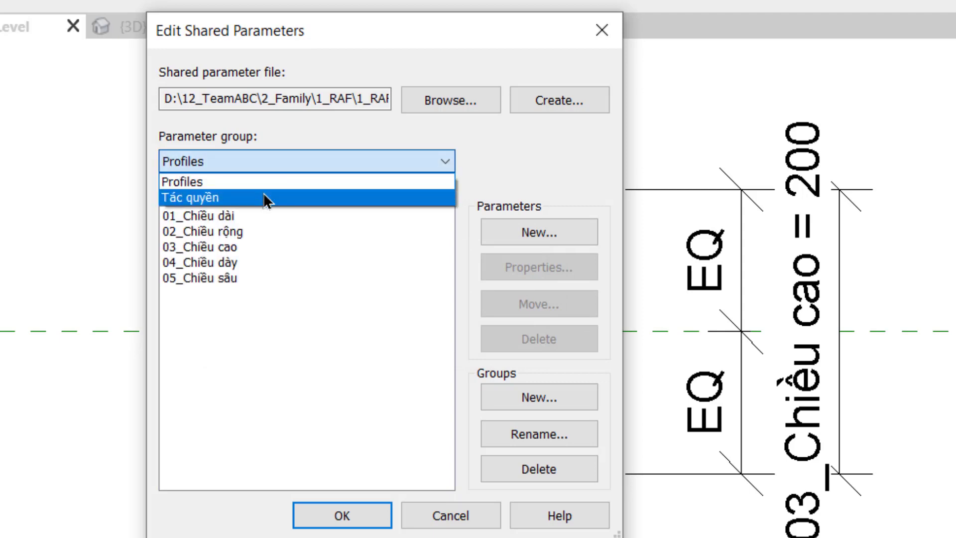
pyautogui.click(268, 197)
pyautogui.click(535, 228)
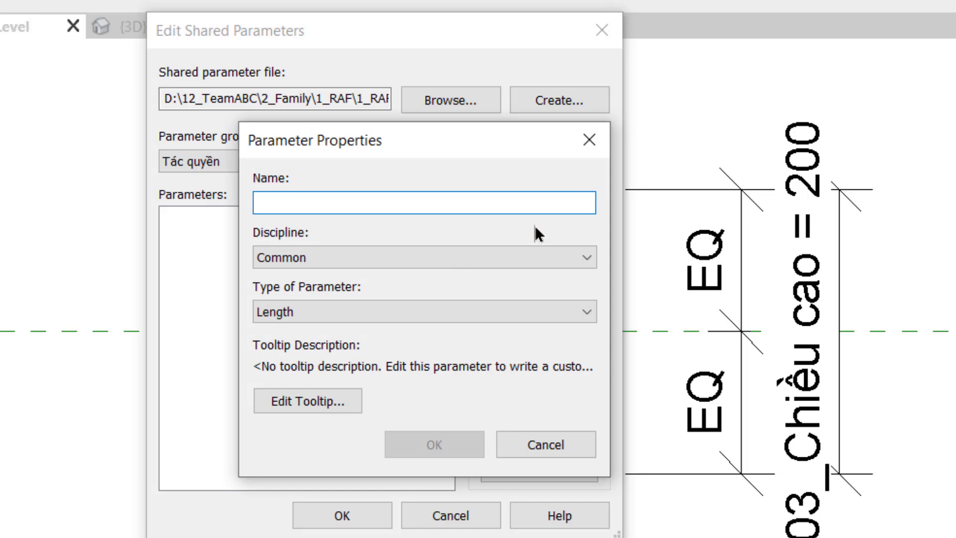
# Name the parameter TQ01 with an author credit, Common discipline, Image type
pyautogui.write('TQ01_')
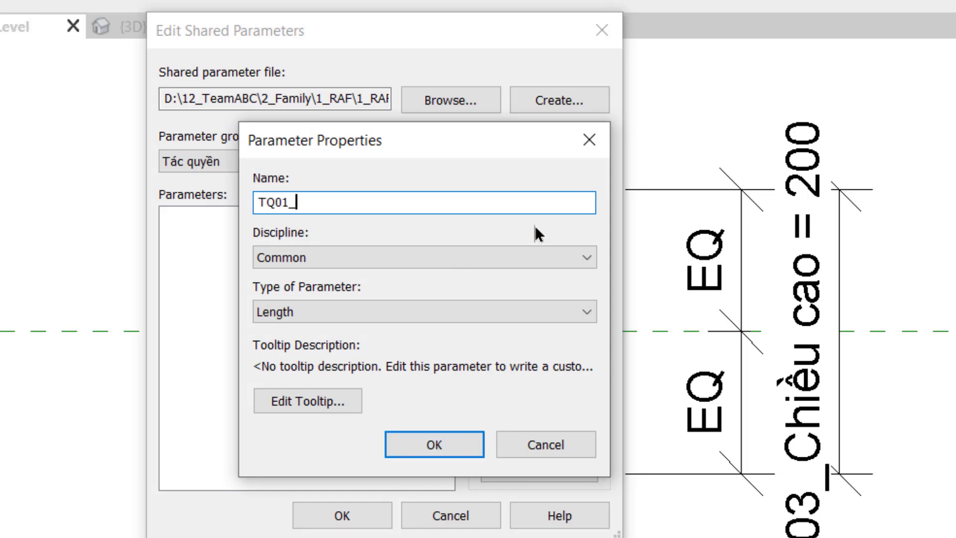
pyautogui.write('Phu')
pyautogui.write('ương phap ta')
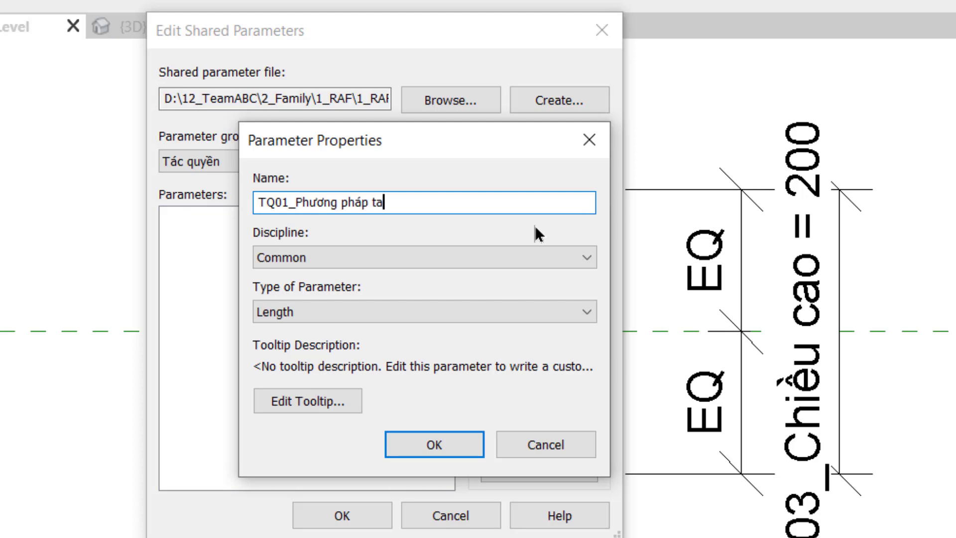
pyautogui.write('o: ')
pyautogui.write('Kts. Nguy')
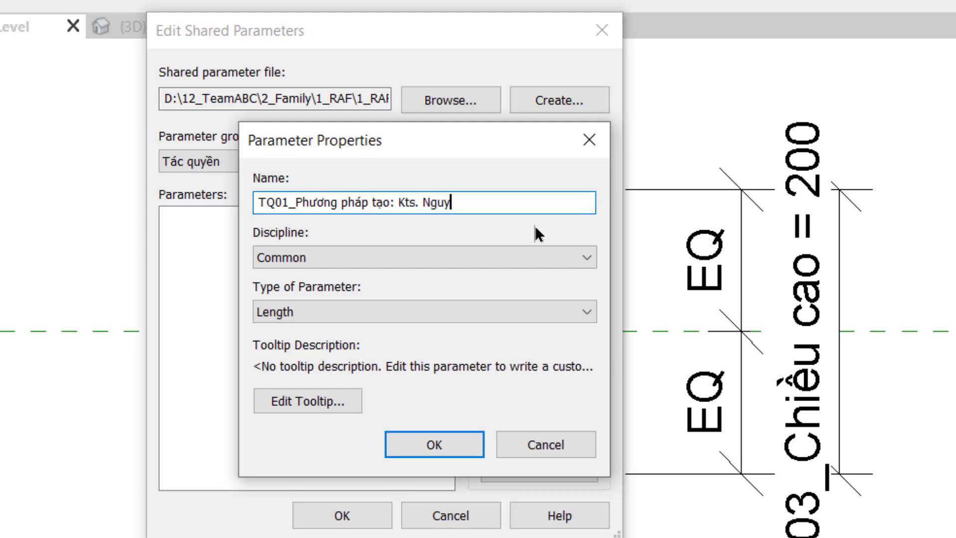
pyautogui.write('ễn Phước T')
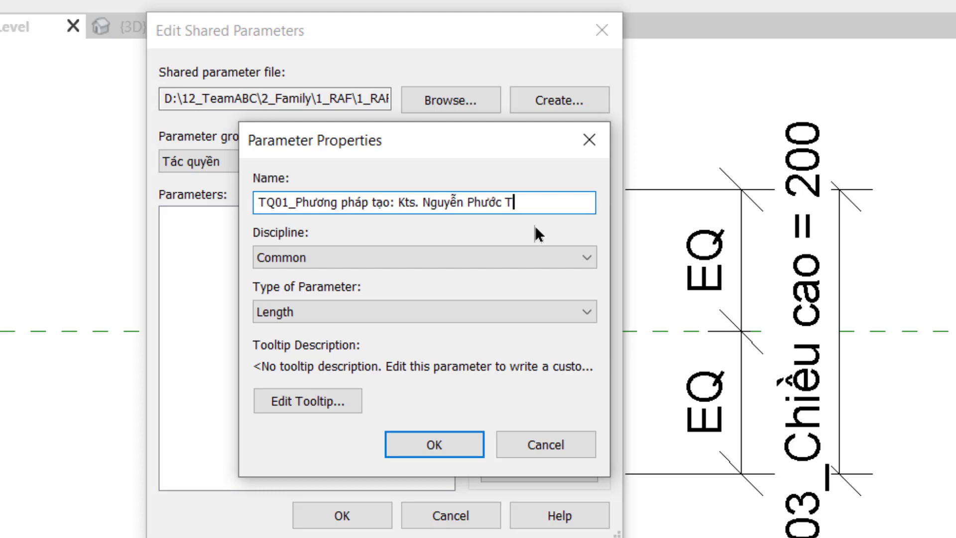
pyautogui.write('ện')
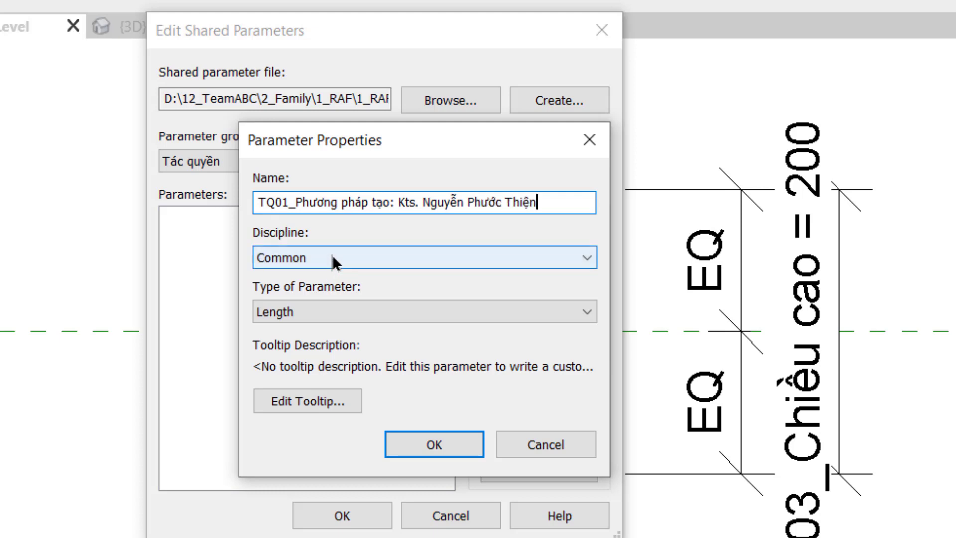
pyautogui.click(332, 256)
pyautogui.click(333, 256)
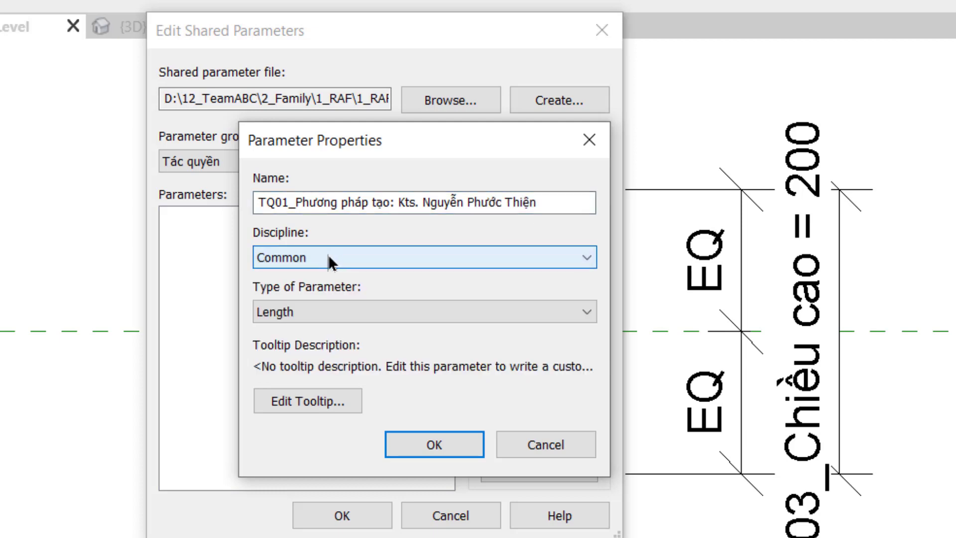
pyautogui.click(379, 314)
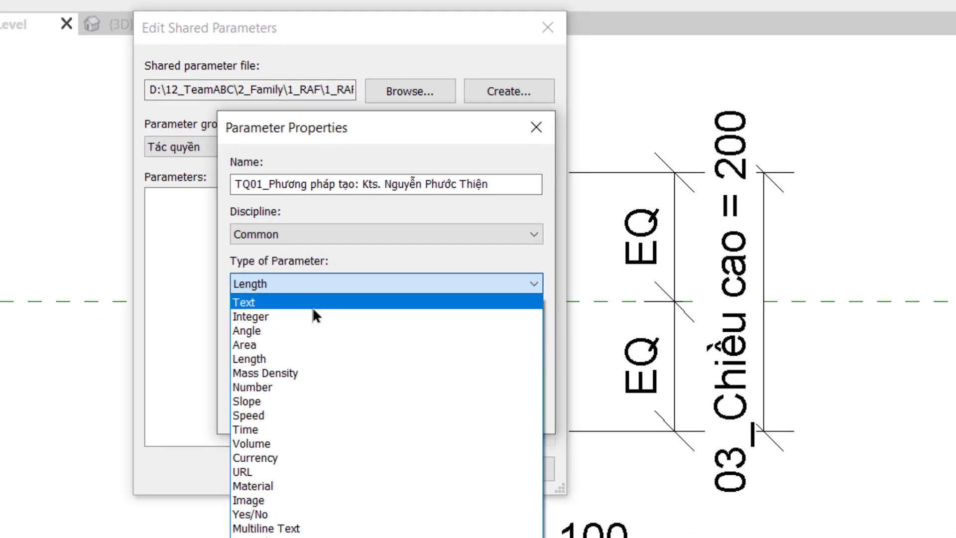
pyautogui.click(274, 500)
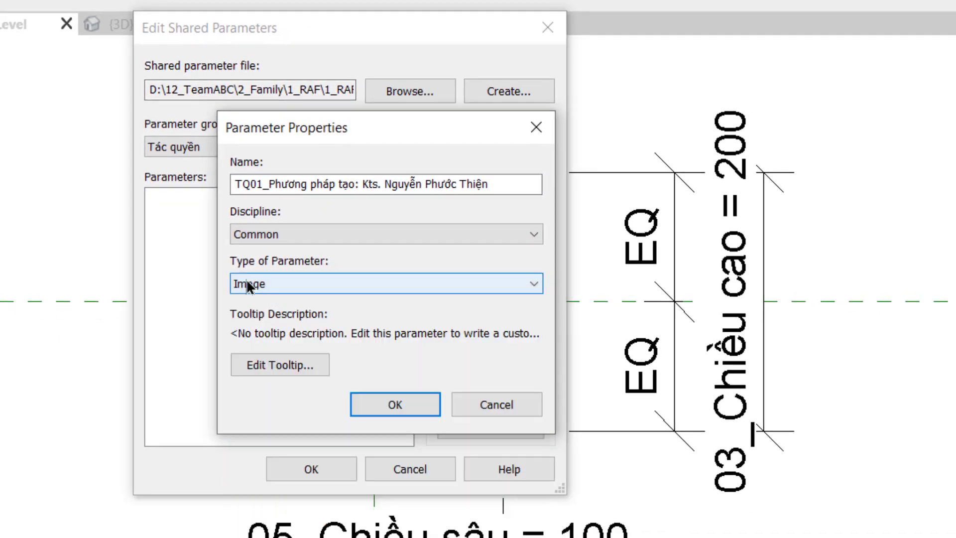
# Give TQ01 a tooltip about respecting others' intellectual work, and create it
pyautogui.click(288, 360)
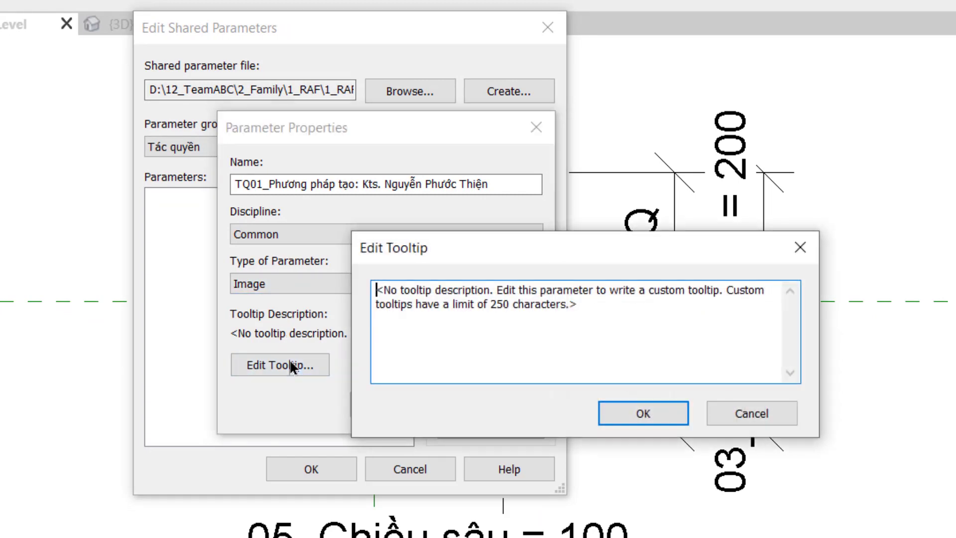
pyautogui.hotkey('ctrl', 'a')
pyautogui.write('Chú')
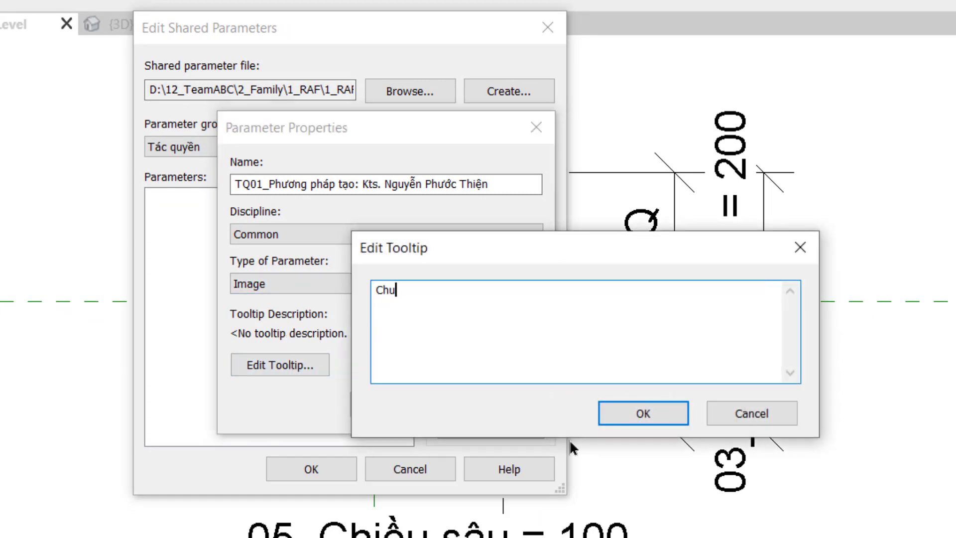
pyautogui.write('ng ta ')
pyautogui.write('phải tôn trọng trí')
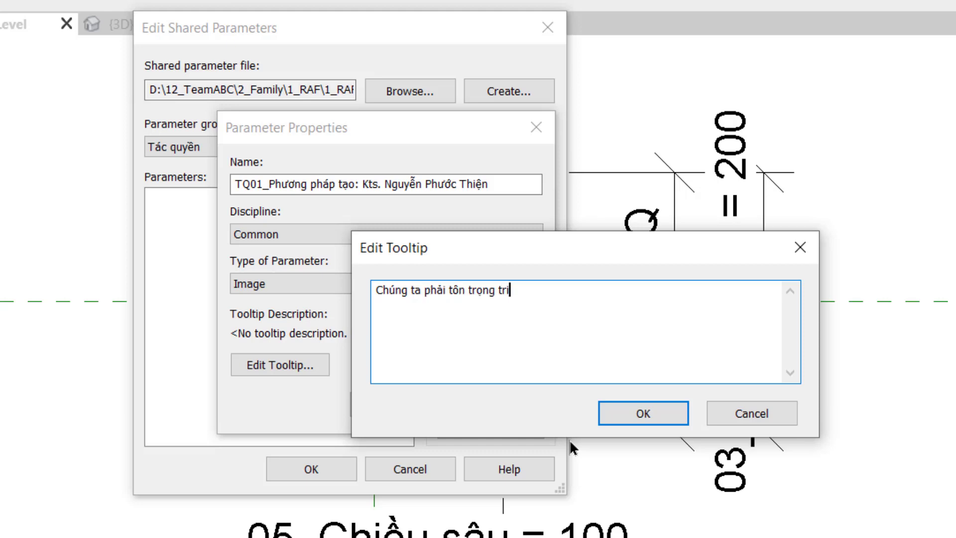
pyautogui.write(' tuệ và côn')
pyautogui.write('g sức lao dông cu')
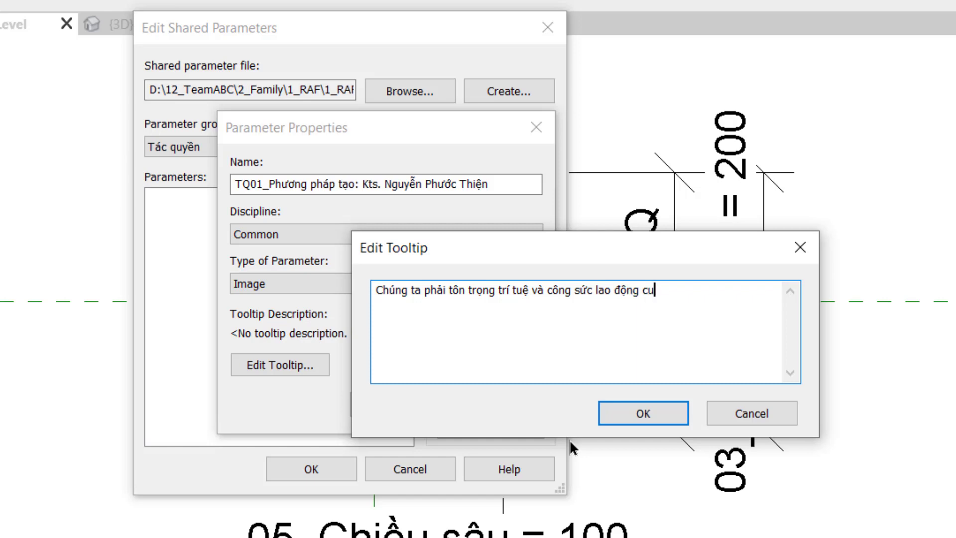
pyautogui.write('a người khác')
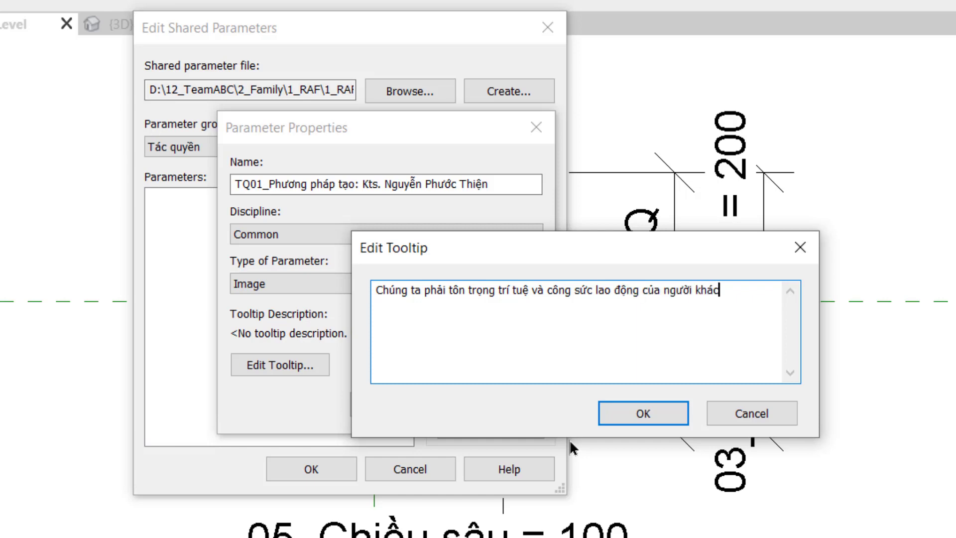
pyautogui.write(', nếu muố')
pyautogui.write('n được tôn trọng lai')
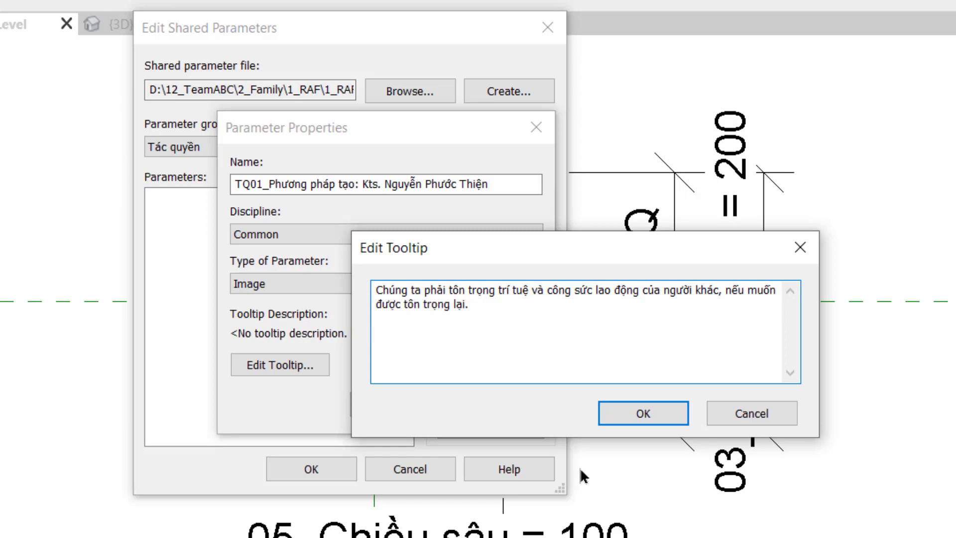
pyautogui.click(635, 407)
pyautogui.click(386, 401)
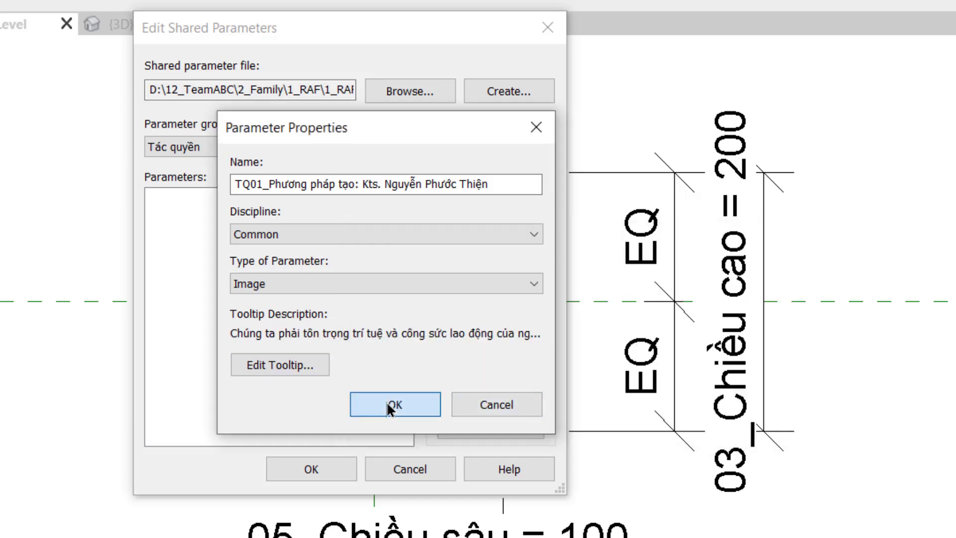
# Define a new Image-type parameter named TQ02_Phát triển phương pháp with the architect's credit
pyautogui.click(496, 211)
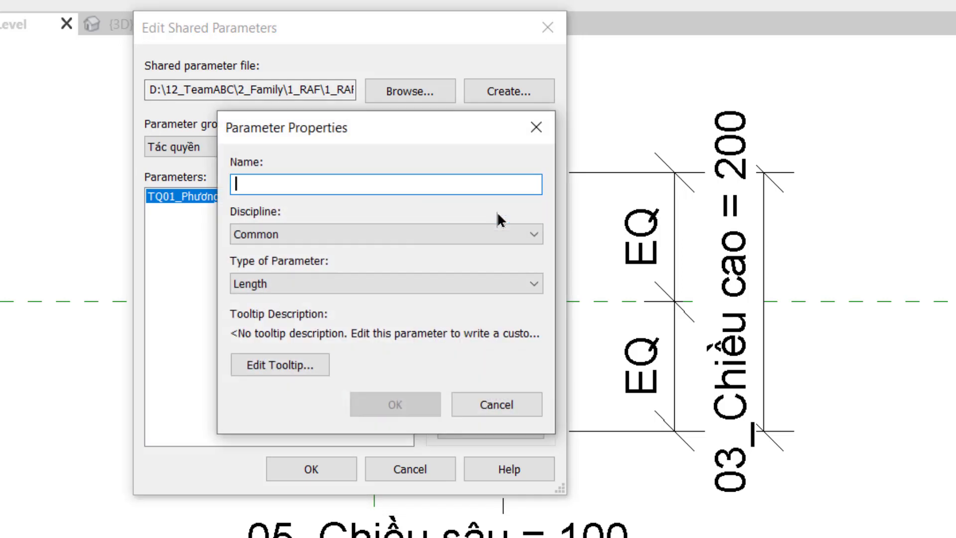
pyautogui.click(336, 285)
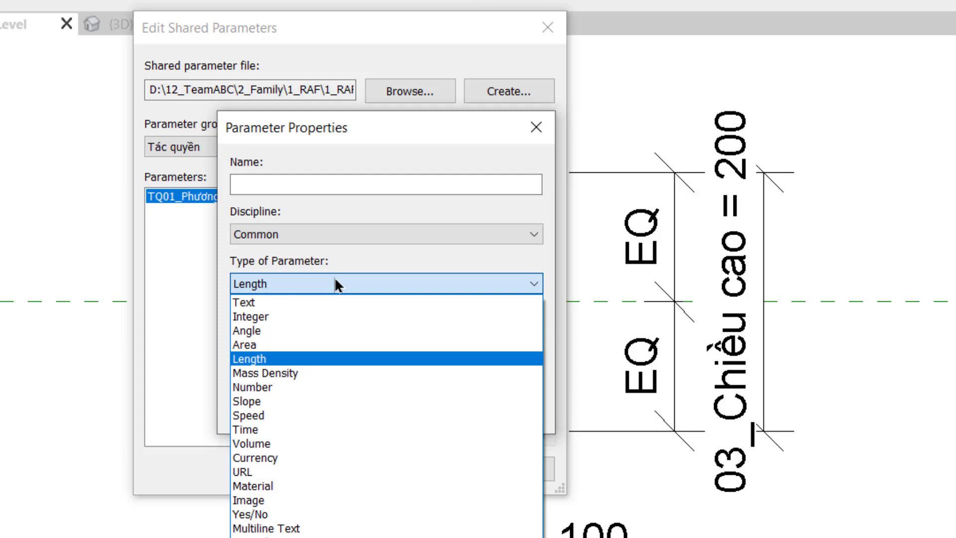
pyautogui.click(276, 500)
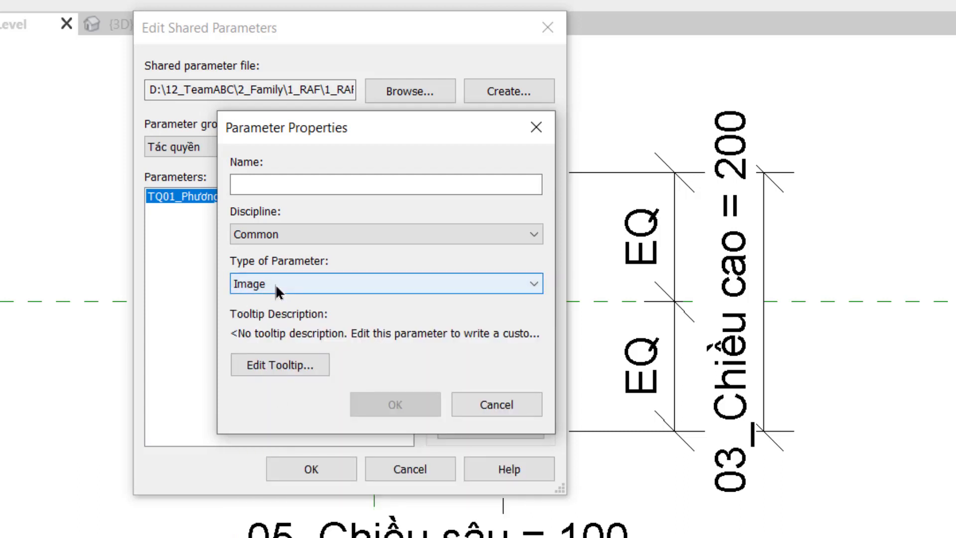
pyautogui.click(277, 185)
pyautogui.write('T')
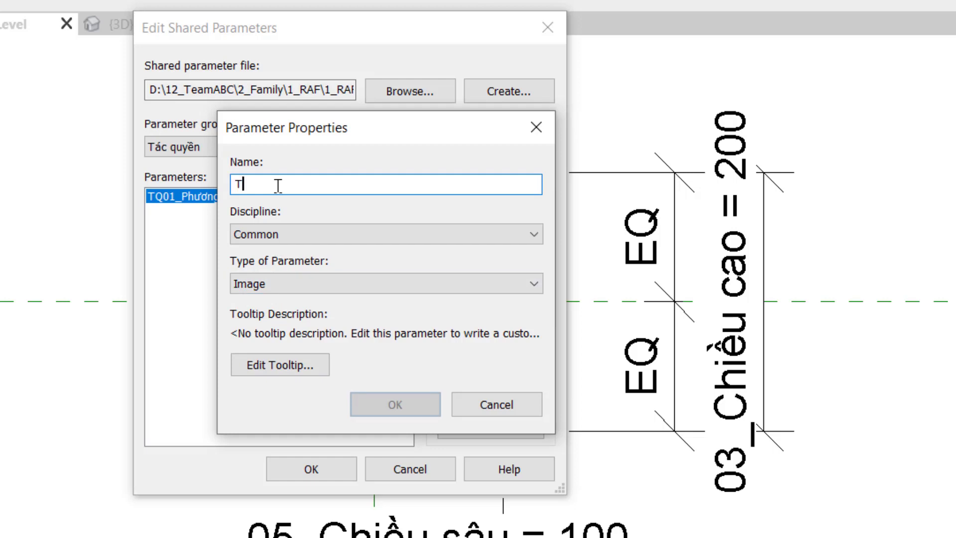
pyautogui.write('Q02_Phaát triển p')
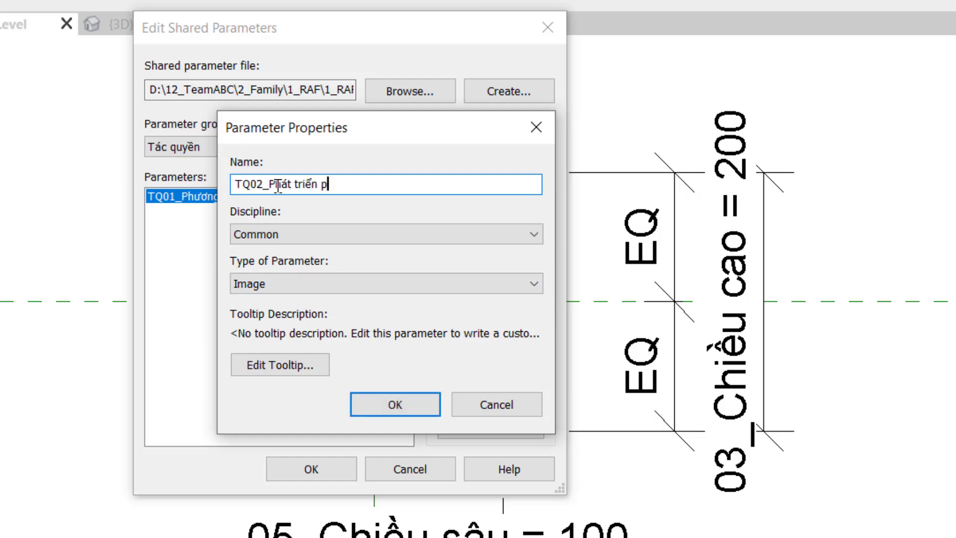
pyautogui.write('hương pháp:')
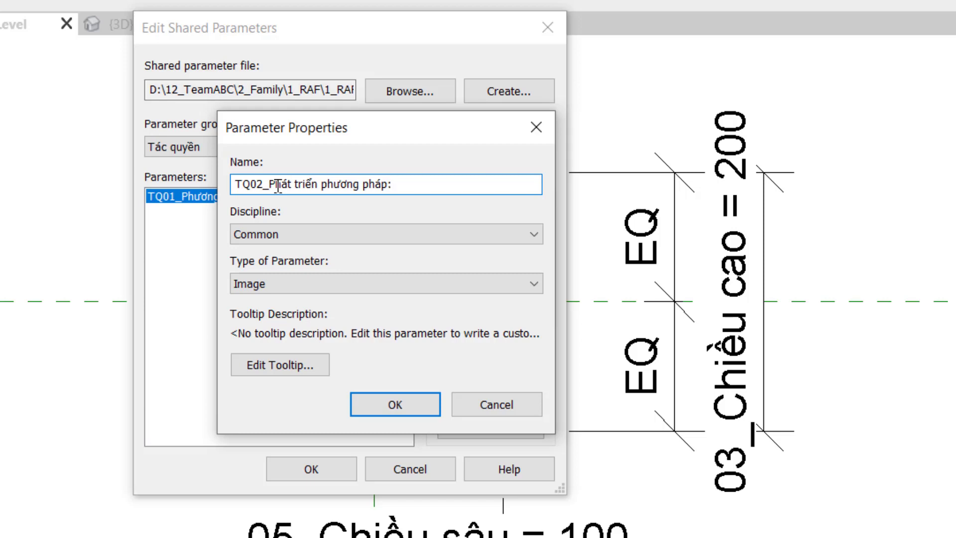
pyautogui.write(' Kts. Tra')
pyautogui.write('ần Trí Thông')
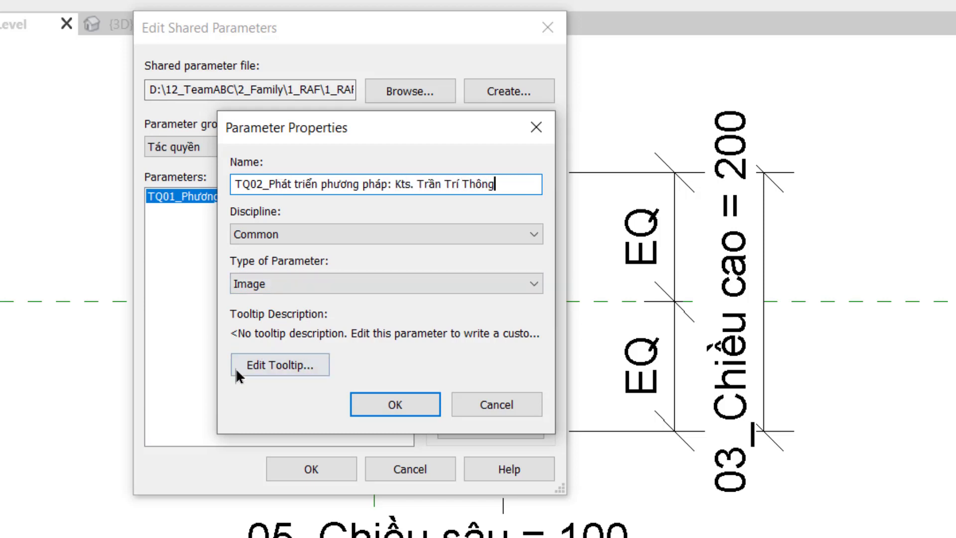
# Leave the TQ02 tooltip at its default and confirm the parameter
pyautogui.click(276, 362)
pyautogui.moveTo(577, 304); pyautogui.dragTo(376, 288)
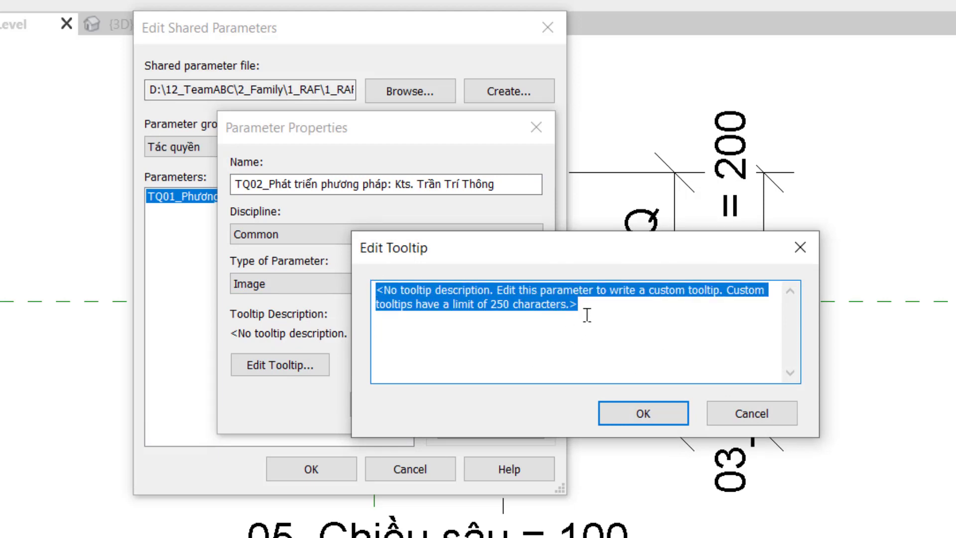
pyautogui.click(754, 413)
pyautogui.click(402, 402)
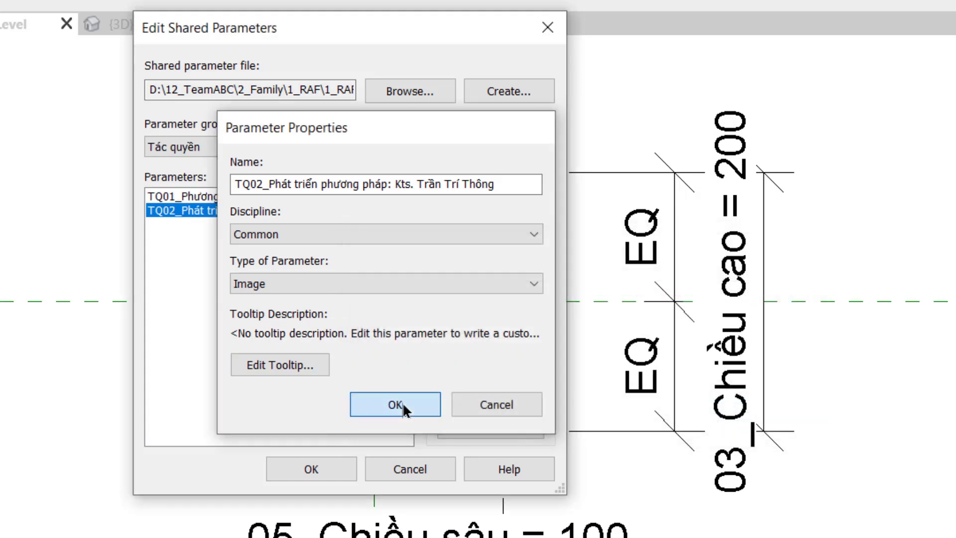
pyautogui.click(511, 209)
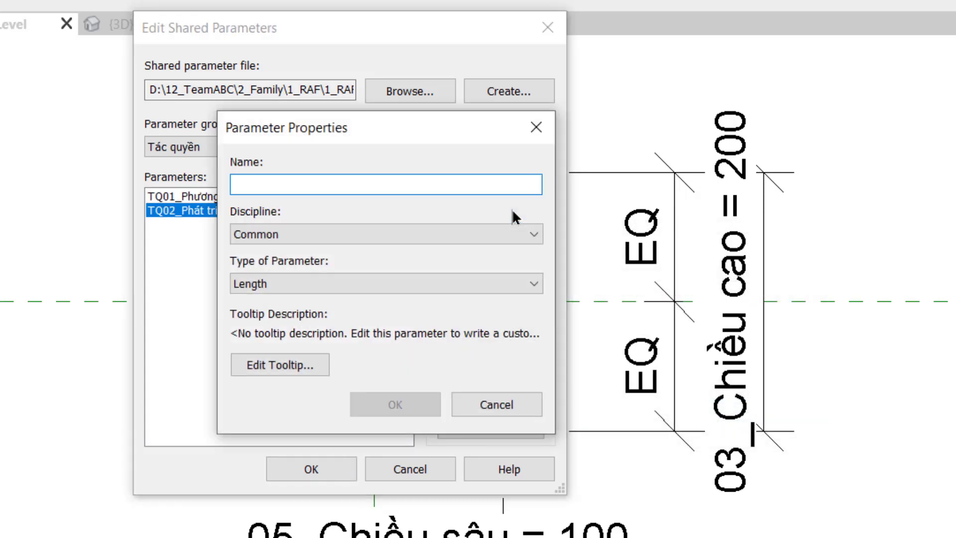
# Add TQ03_Tác Giả with the author's credit and default tooltip, then finish the shared parameter file
pyautogui.write('T')
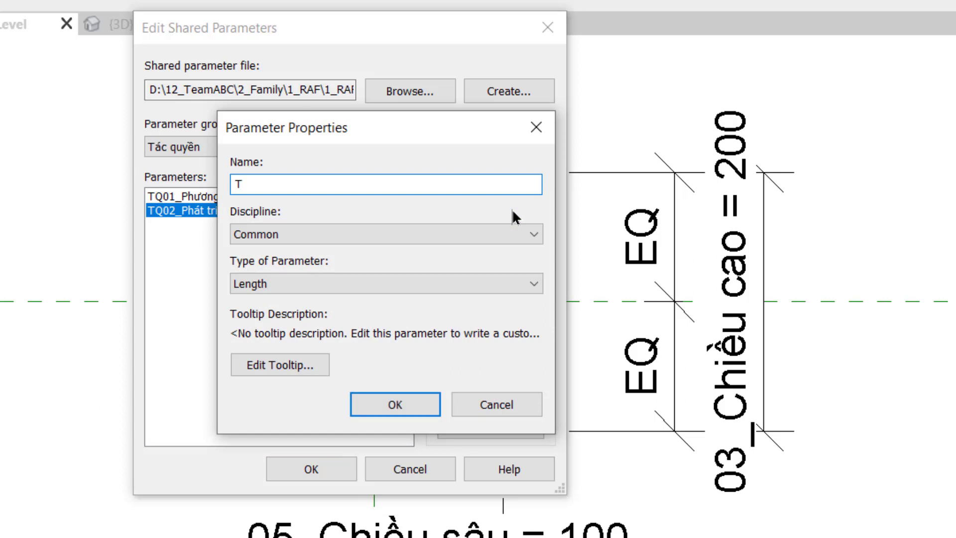
pyautogui.write('Q03_Tá')
pyautogui.write('c Giả: ')
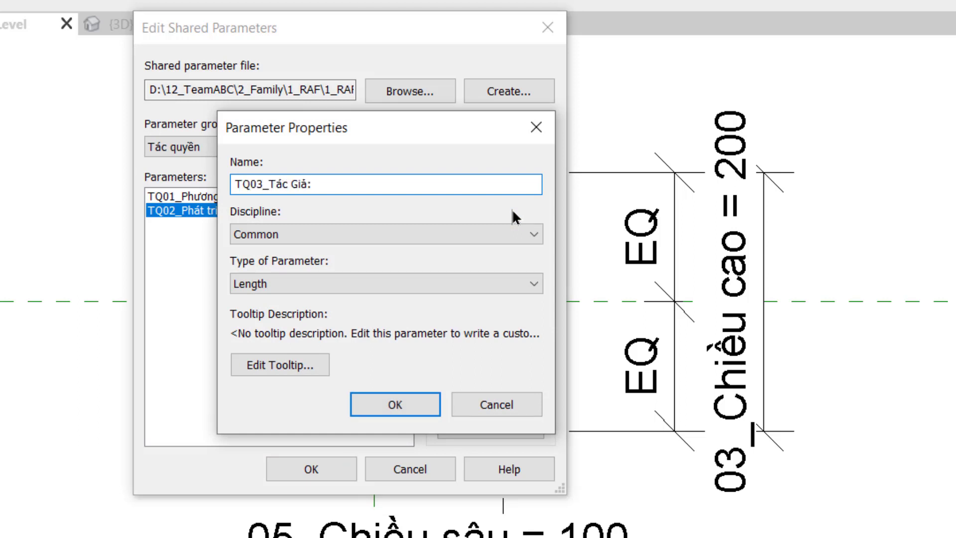
pyautogui.write('Kt')
pyautogui.write('s. Trần Trí Thông')
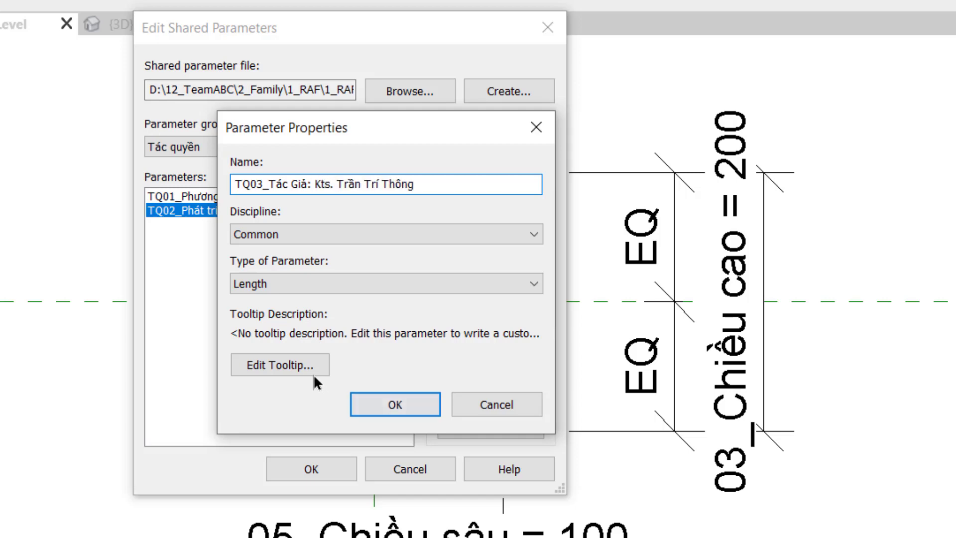
pyautogui.click(299, 365)
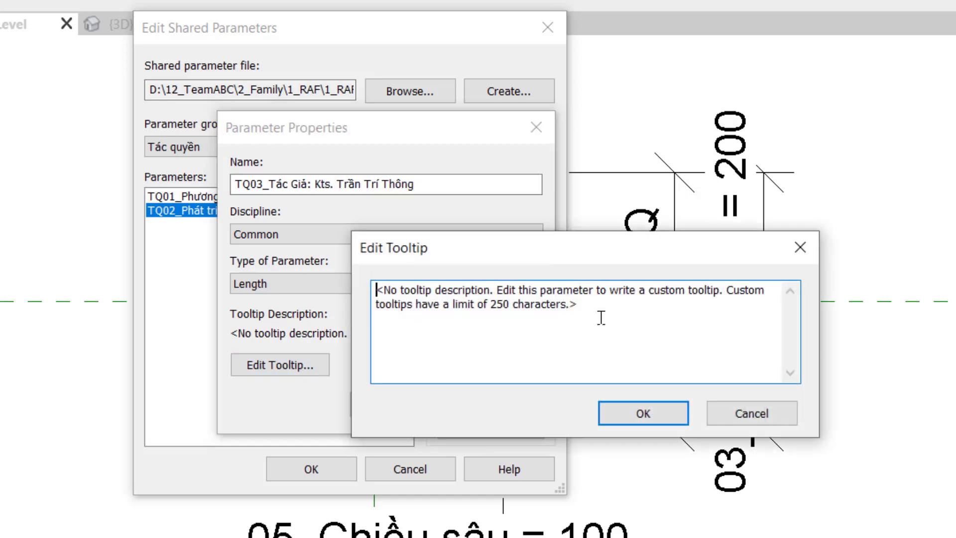
pyautogui.hotkey('ctrl', 'a')
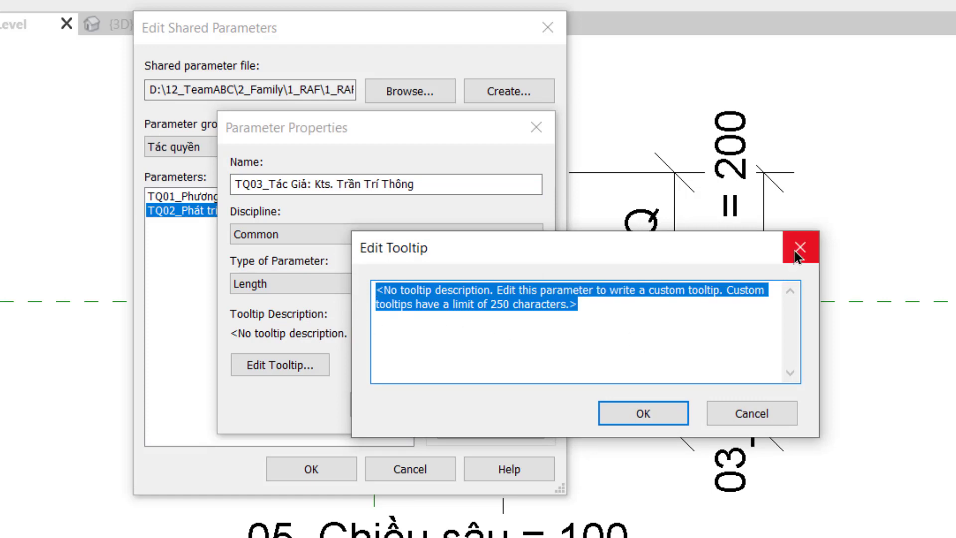
pyautogui.click(799, 248)
pyautogui.click(404, 402)
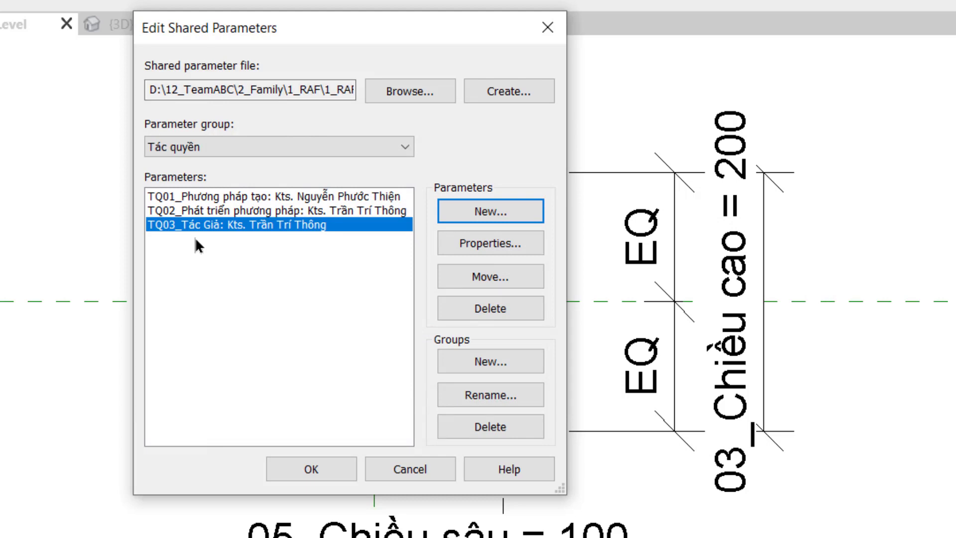
pyautogui.click(313, 467)
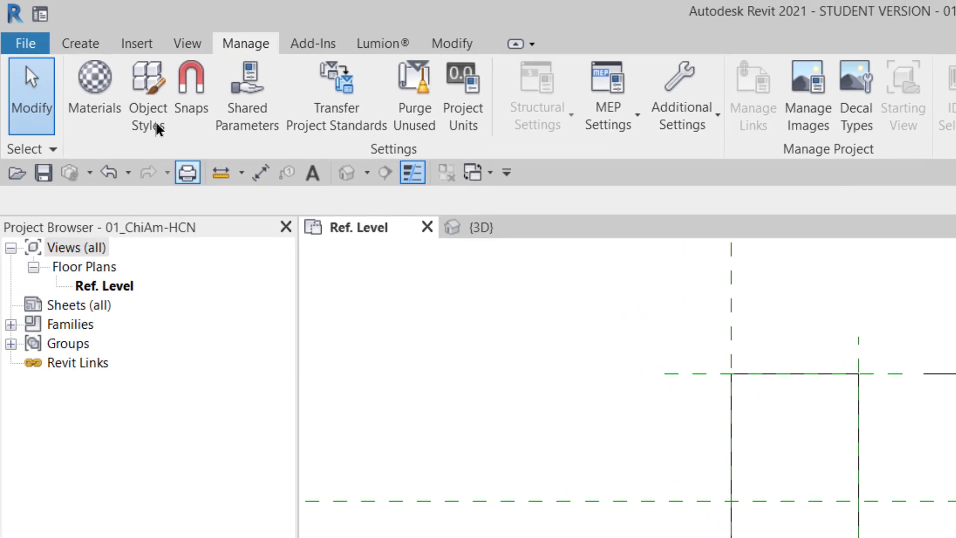
# Add shared parameter TQ01 from the Tác quyền group to the family under Graphics
pyautogui.click(99, 50)
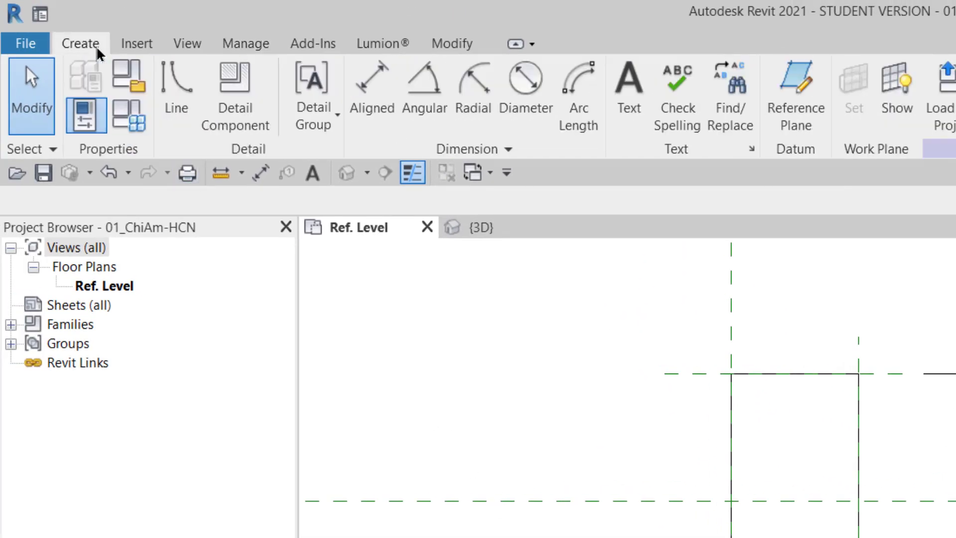
pyautogui.click(135, 132)
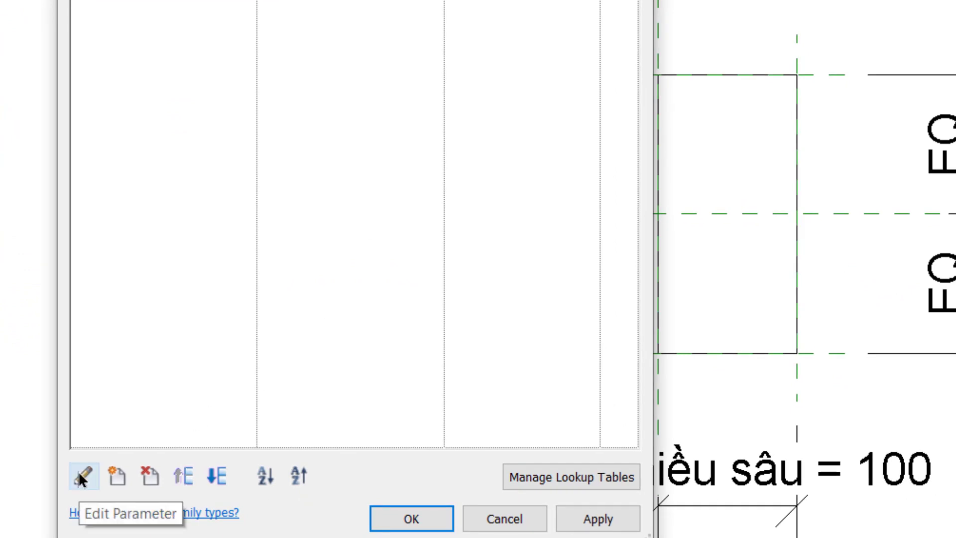
pyautogui.click(112, 474)
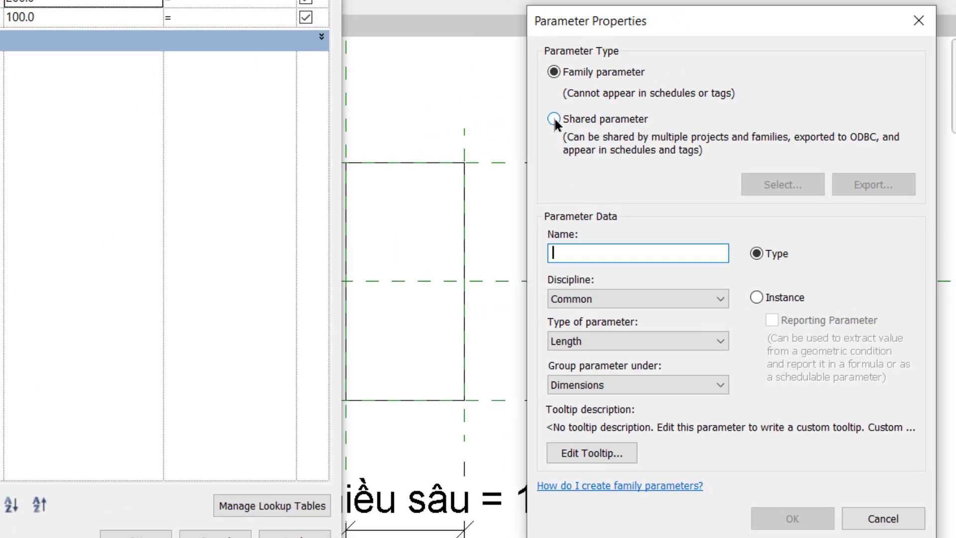
pyautogui.click(553, 119)
pyautogui.click(774, 186)
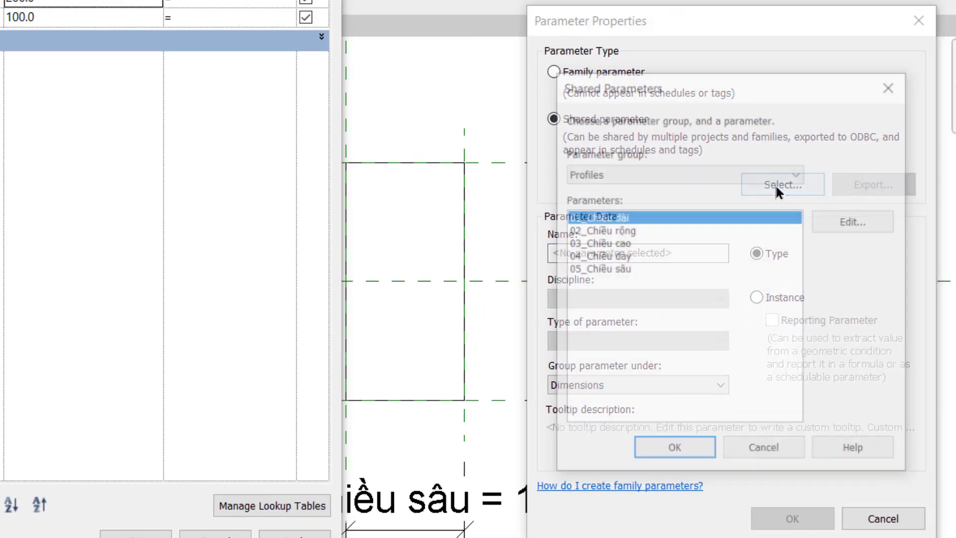
pyautogui.click(777, 174)
pyautogui.click(695, 204)
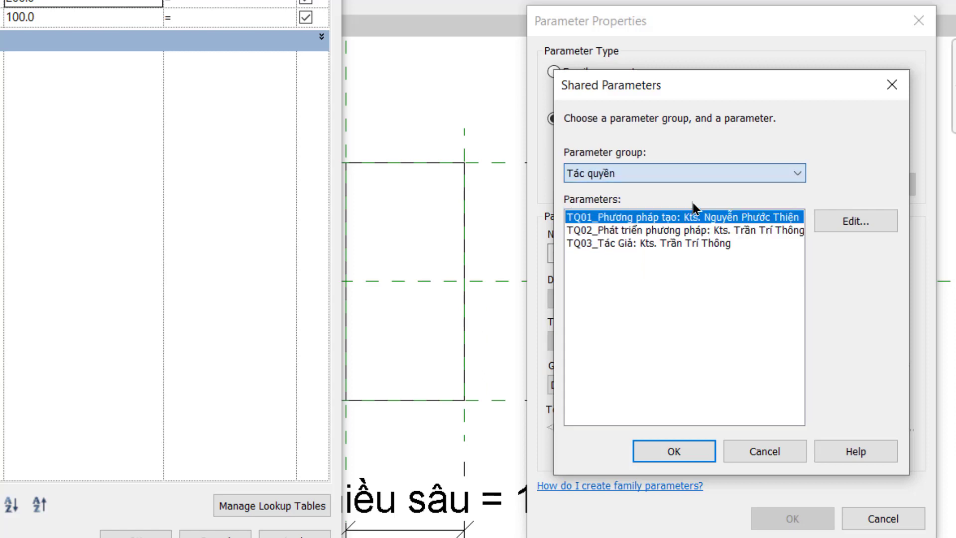
pyautogui.click(670, 451)
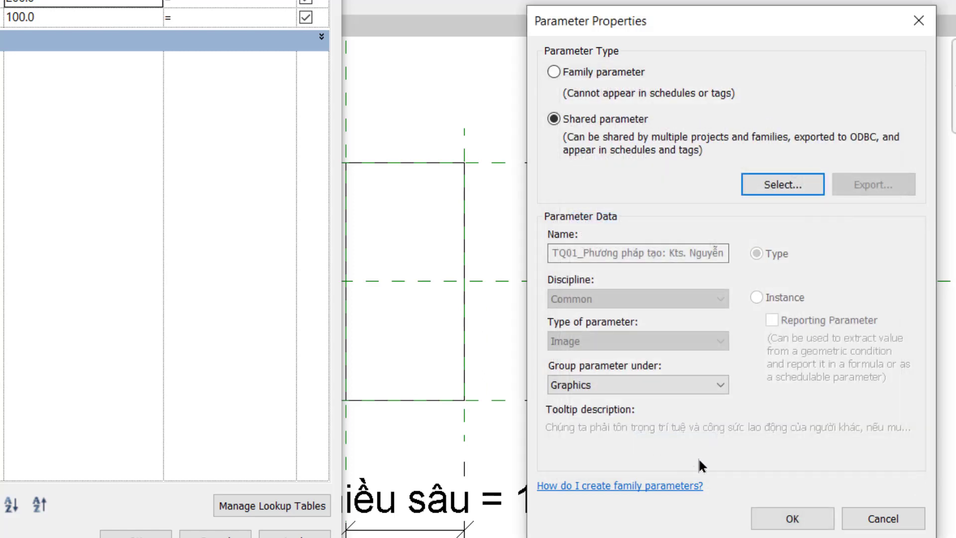
pyautogui.click(608, 386)
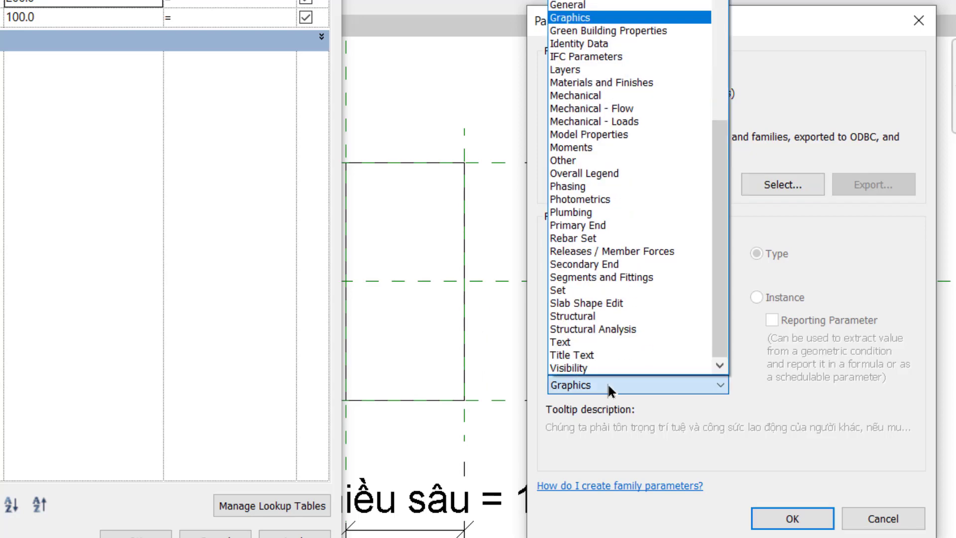
pyautogui.click(607, 383)
pyautogui.click(792, 518)
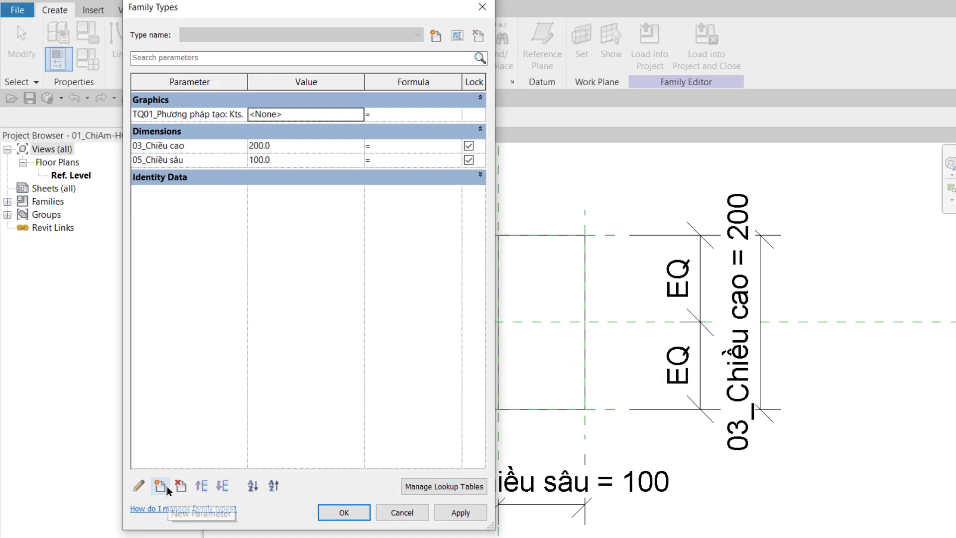
# Add shared parameter TQ02 from the Tác quyền group to the family under Graphics
pyautogui.click(159, 485)
pyautogui.moveTo(730, 133); pyautogui.dragTo(374, 159)
pyautogui.click(295, 231)
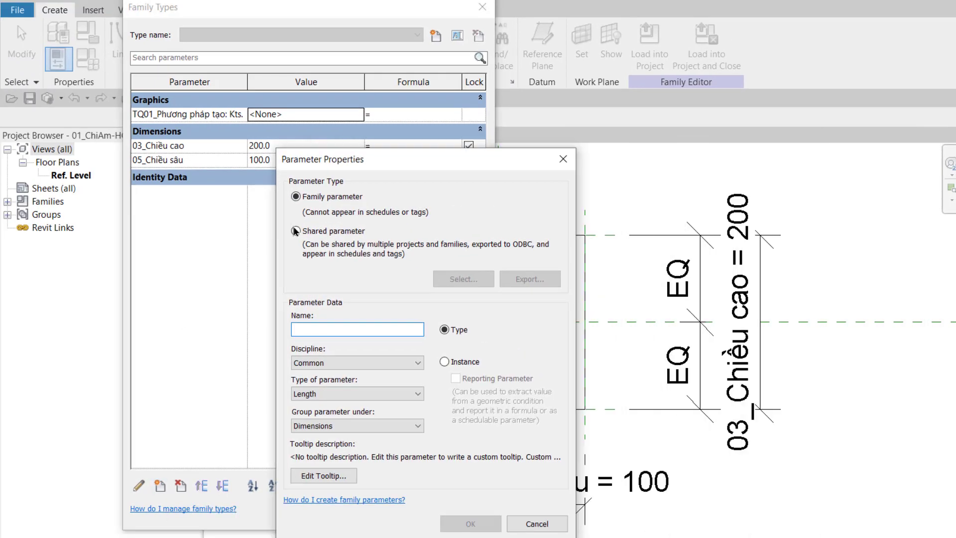
pyautogui.click(463, 279)
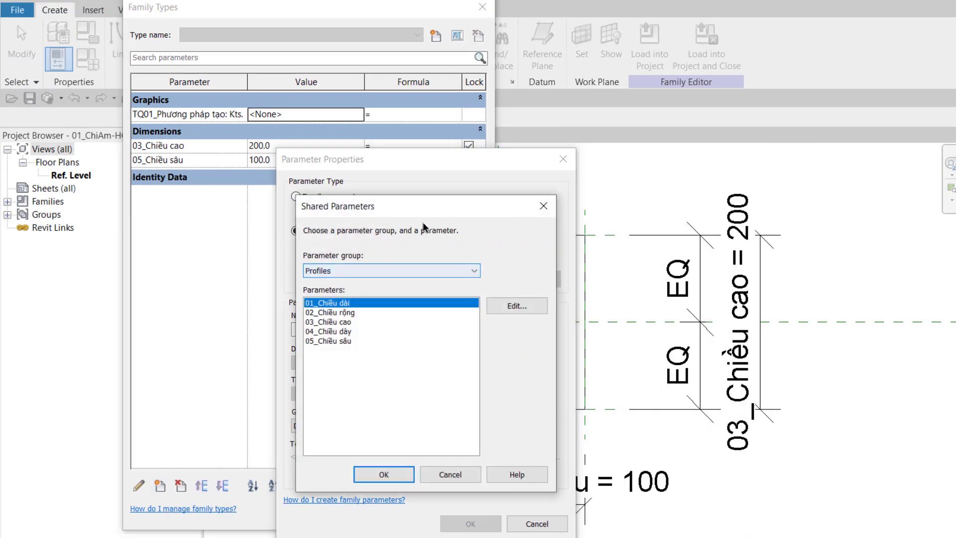
pyautogui.click(468, 290)
pyautogui.click(465, 312)
pyautogui.click(500, 331)
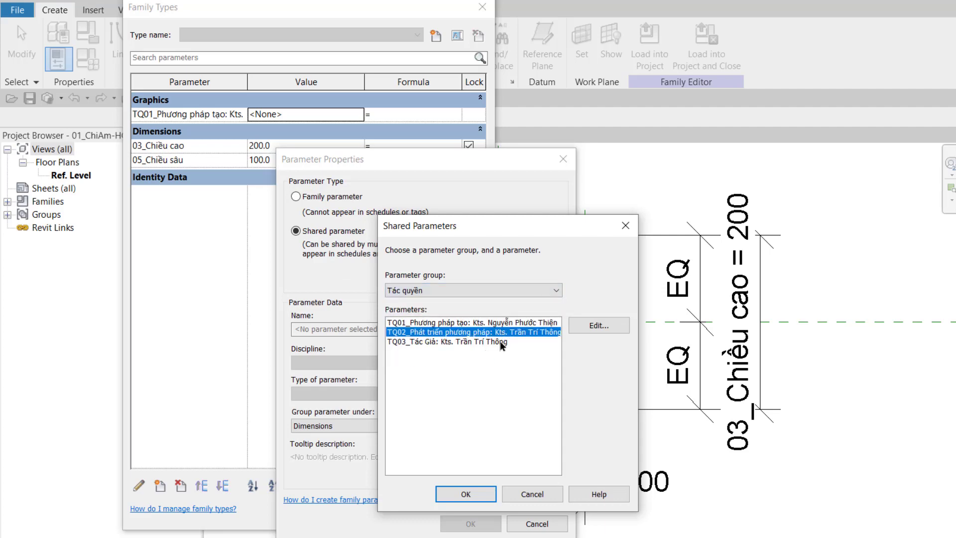
pyautogui.click(466, 494)
pyautogui.click(470, 523)
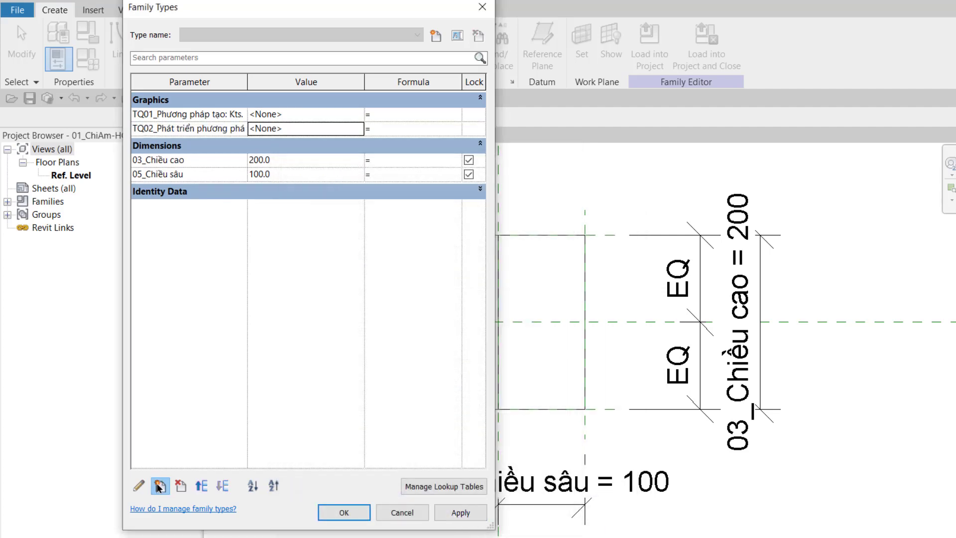
# Begin adding a third shared family parameter from the shared parameter picker
pyautogui.click(159, 486)
pyautogui.click(296, 231)
pyautogui.click(463, 278)
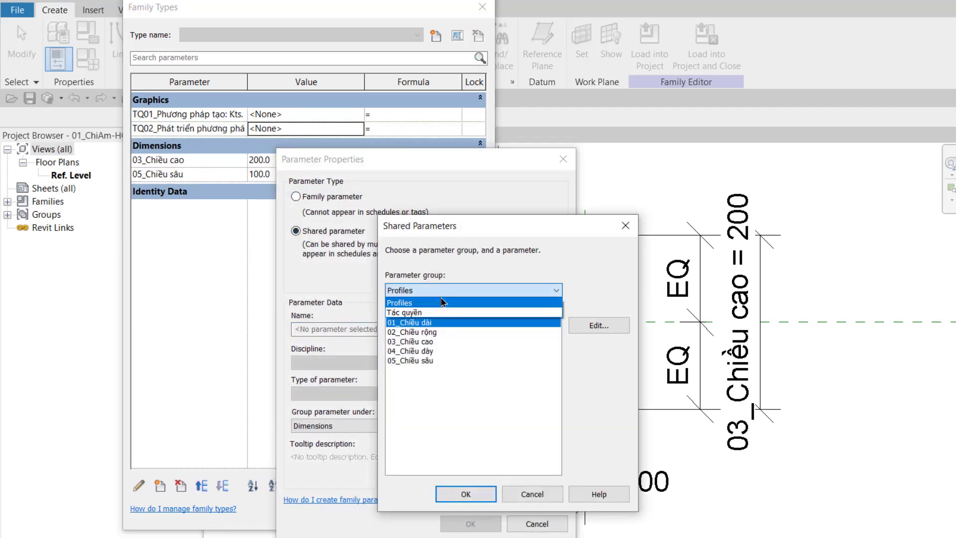
# Add the TQ03 author parameter from the Tác quyền group to the family
pyautogui.click(465, 305)
pyautogui.click(498, 338)
pyautogui.click(466, 494)
pyautogui.click(470, 522)
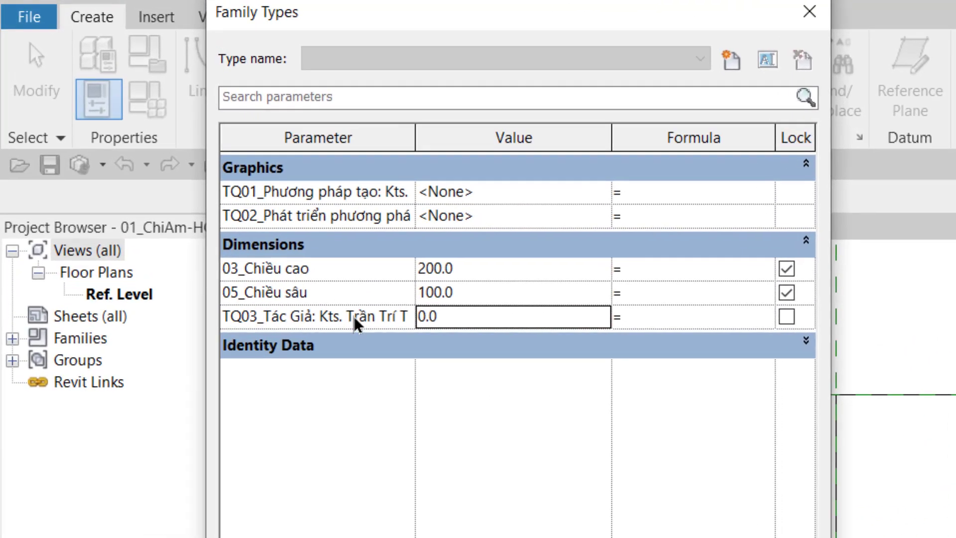
# Delete the TQ03 author parameter from the family and close Family Types
pyautogui.click(352, 318)
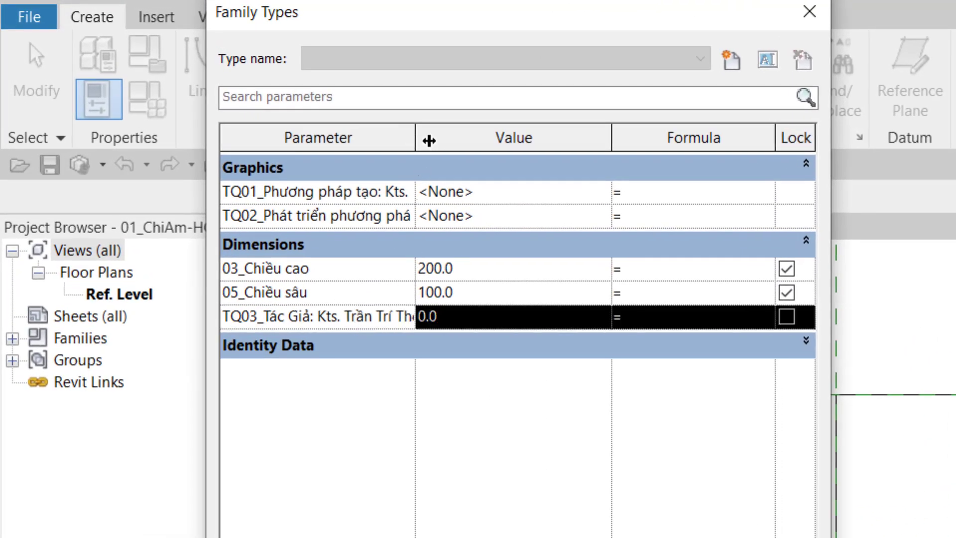
pyautogui.moveTo(416, 139); pyautogui.dragTo(468, 140)
pyautogui.moveTo(453, 316); pyautogui.dragTo(209, 317)
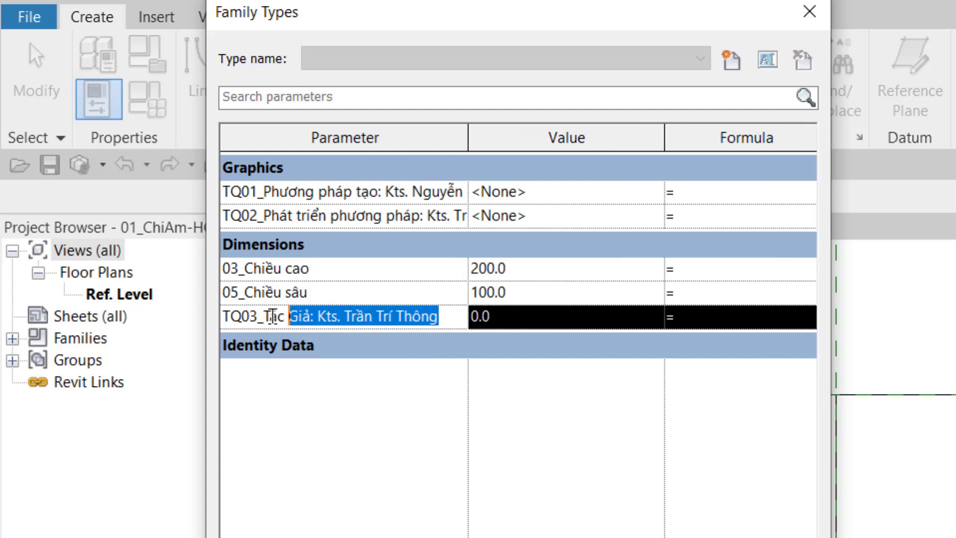
pyautogui.click(492, 321)
pyautogui.moveTo(506, 316); pyautogui.dragTo(472, 316)
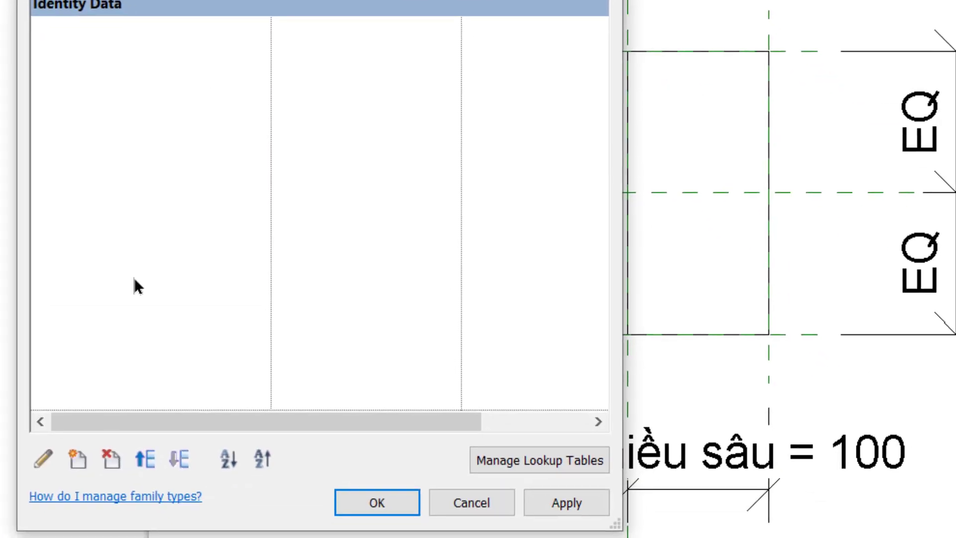
pyautogui.click(112, 457)
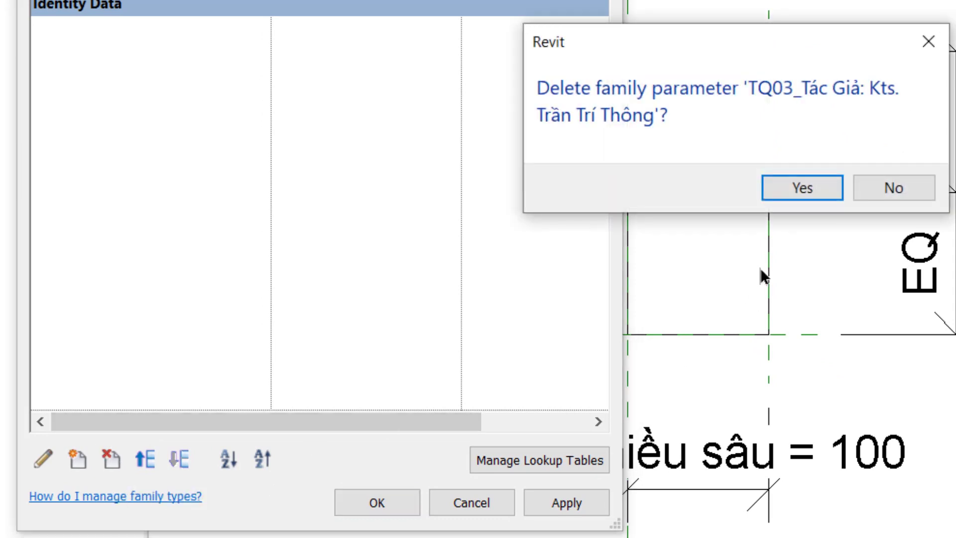
pyautogui.click(398, 504)
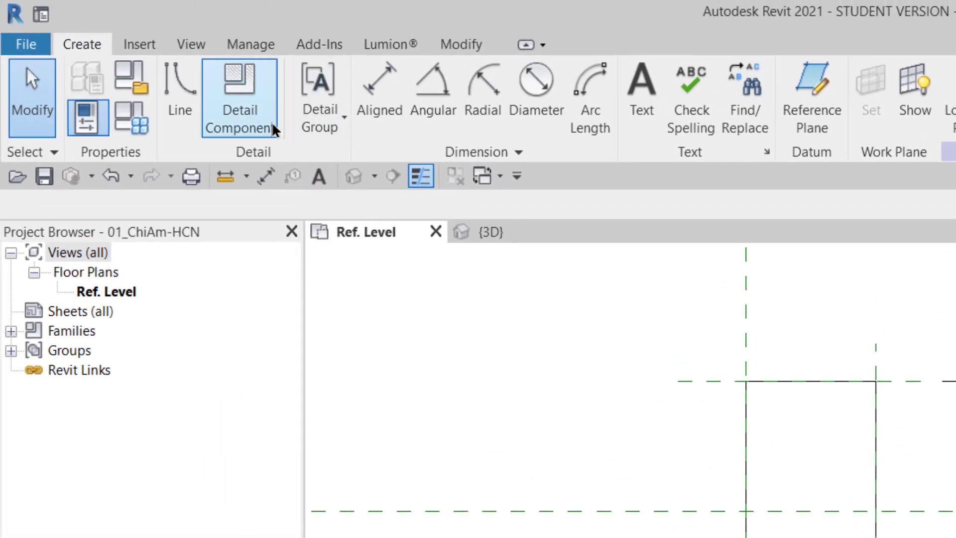
# Delete the TQ03 shared parameter from the Tác quyền group
pyautogui.click(234, 42)
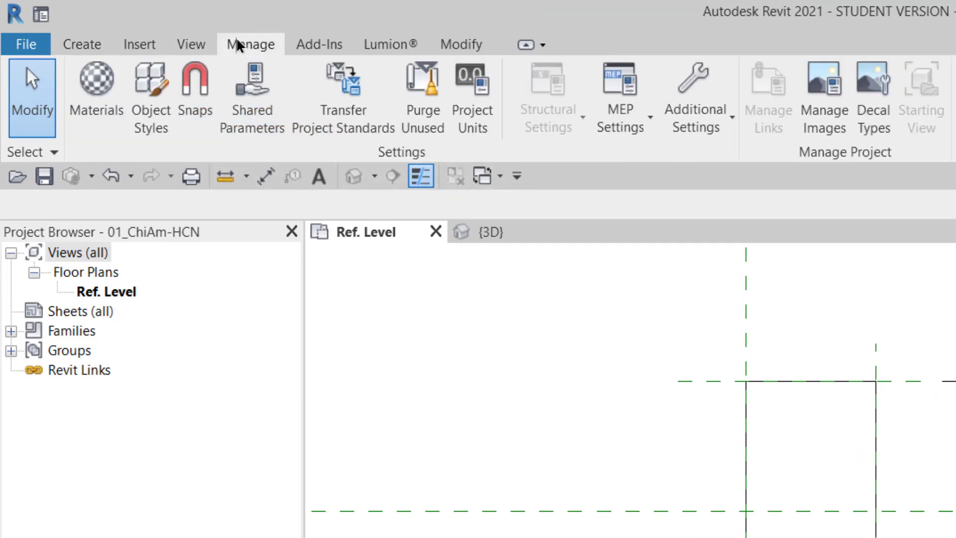
pyautogui.click(252, 124)
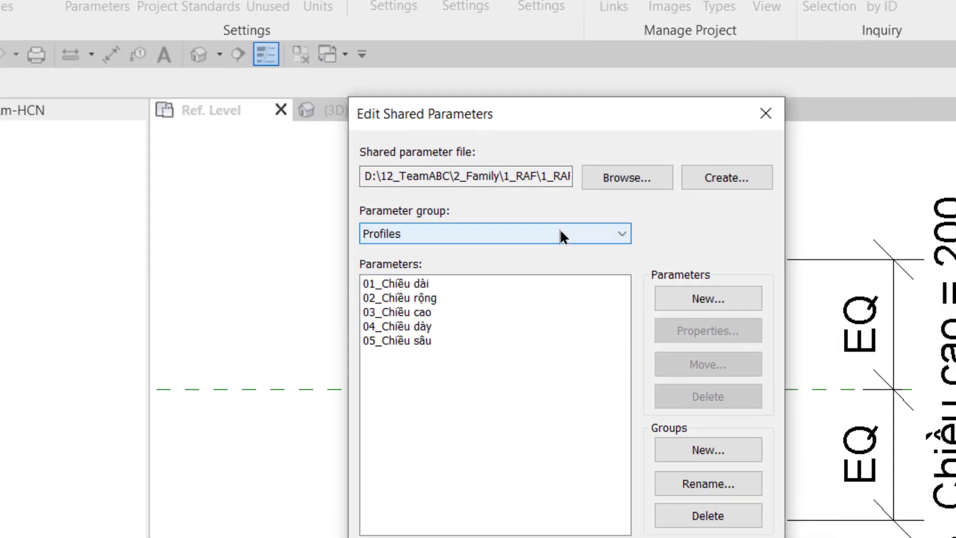
pyautogui.click(561, 233)
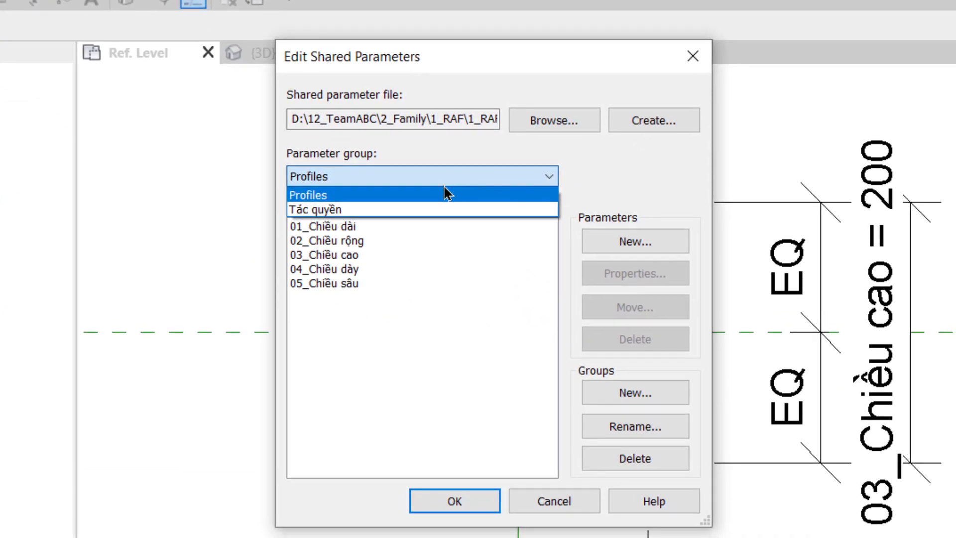
pyautogui.click(500, 262)
pyautogui.click(446, 313)
pyautogui.click(716, 331)
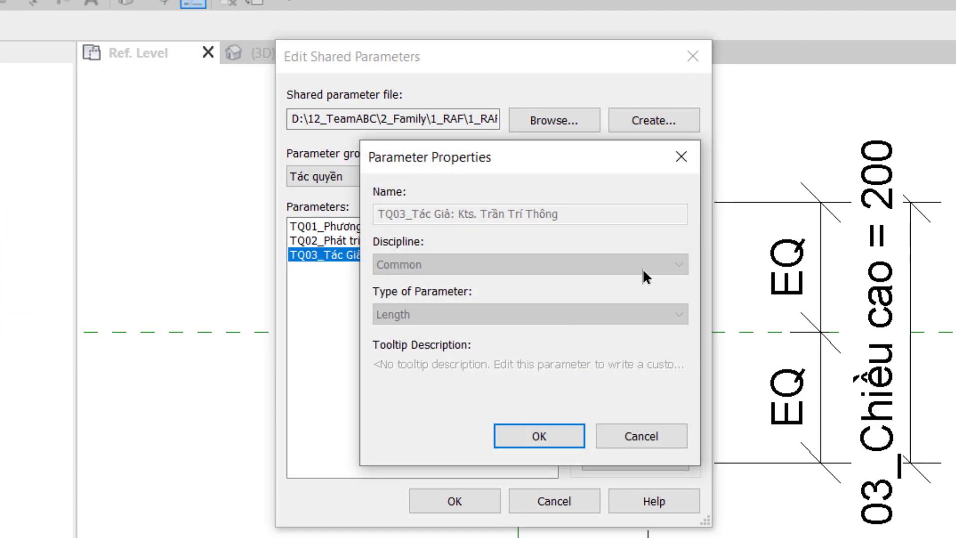
pyautogui.click(680, 163)
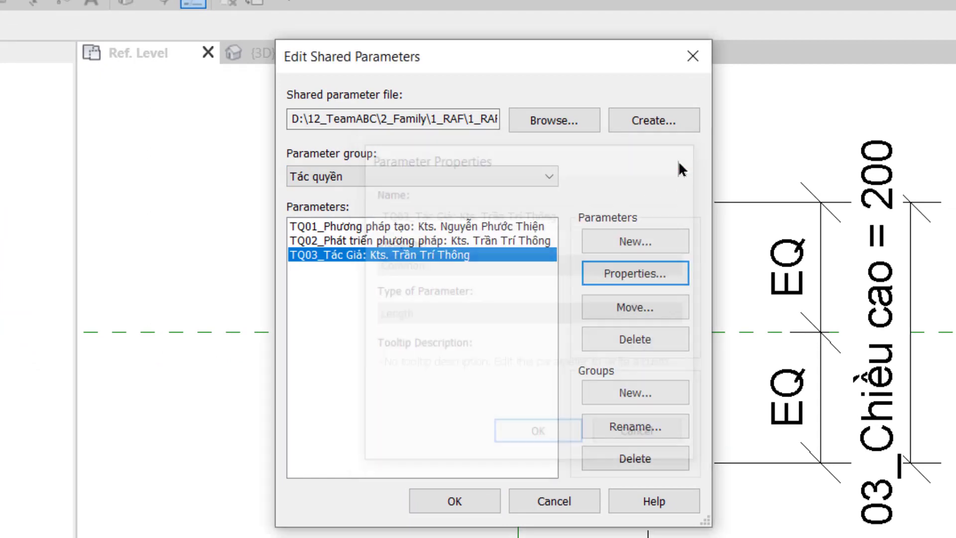
pyautogui.click(657, 337)
pyautogui.click(679, 409)
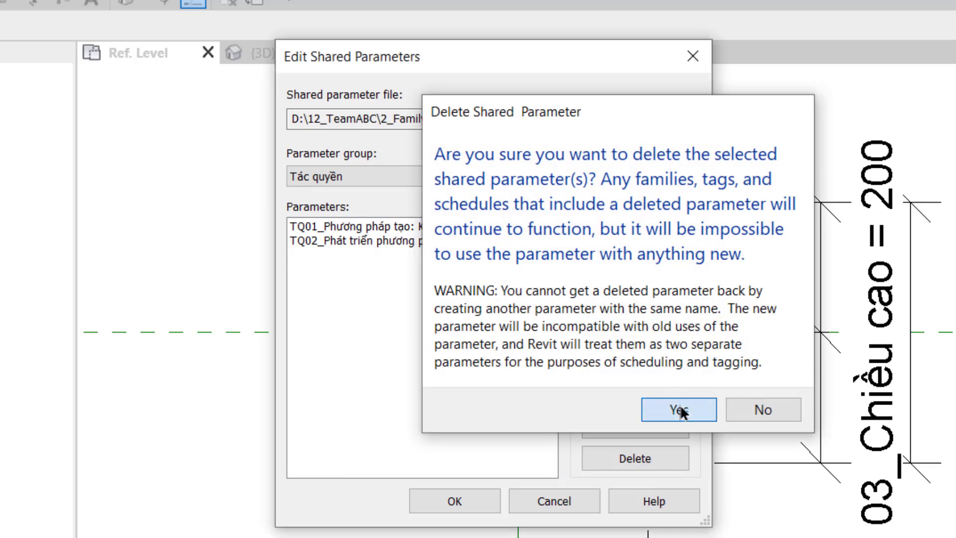
# Recreate TQ03_Tác Giả with the author credit as an Image-type shared parameter
pyautogui.click(646, 241)
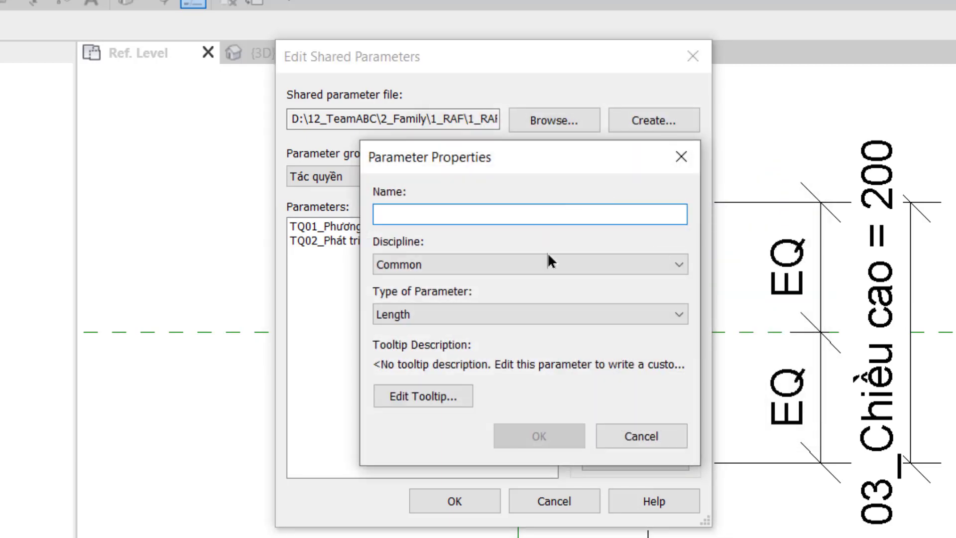
pyautogui.click(544, 312)
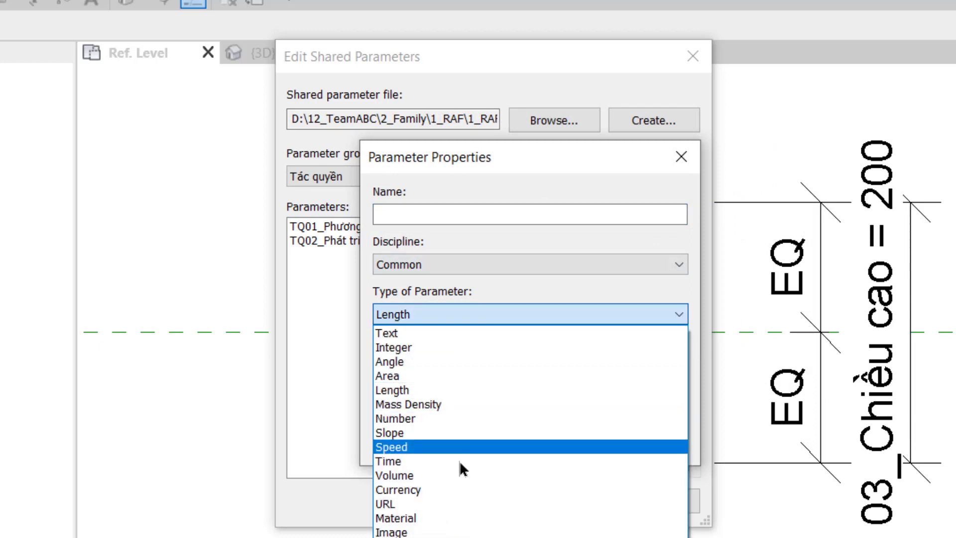
pyautogui.click(442, 531)
pyautogui.click(452, 214)
pyautogui.write('T')
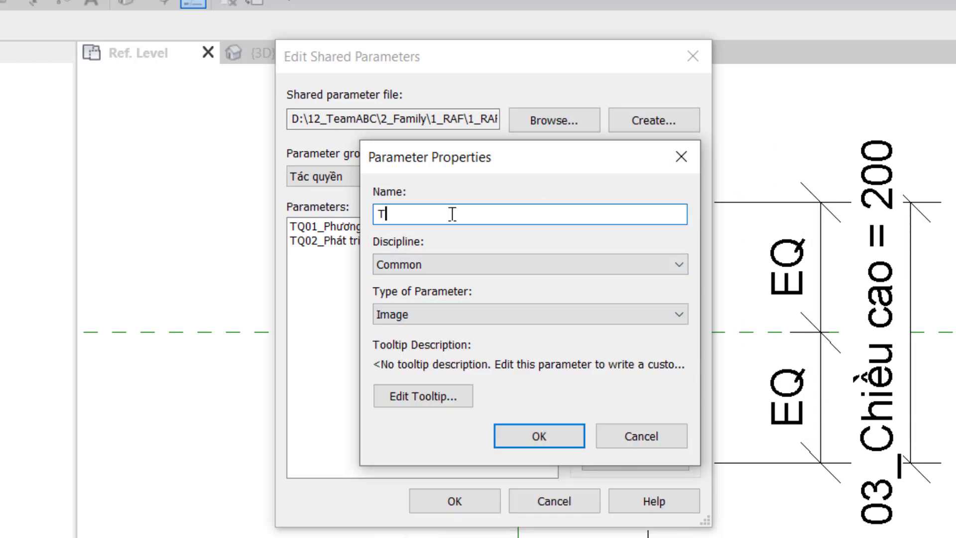
pyautogui.write('Q03_T')
pyautogui.write('ác Giả: Kts. Trần Trí Thông')
pyautogui.click(527, 432)
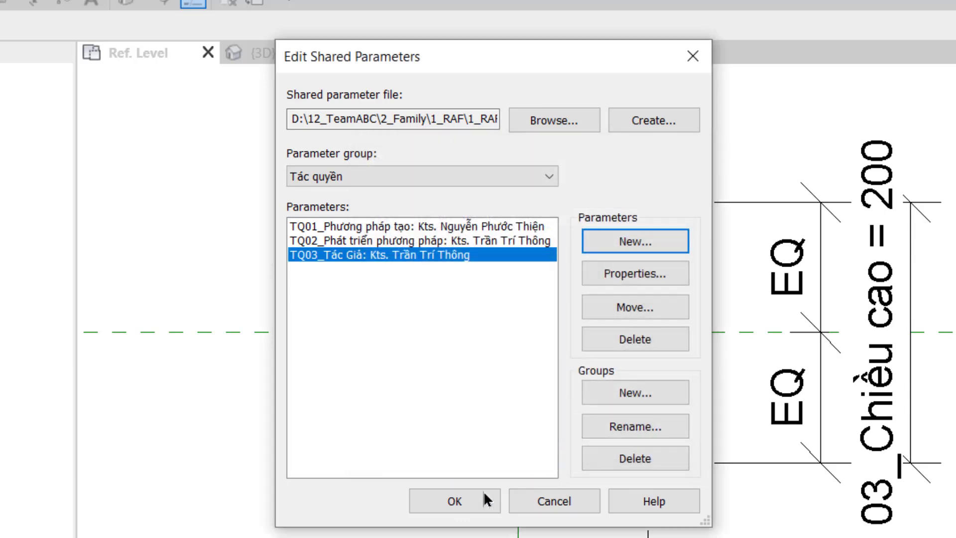
pyautogui.click(455, 499)
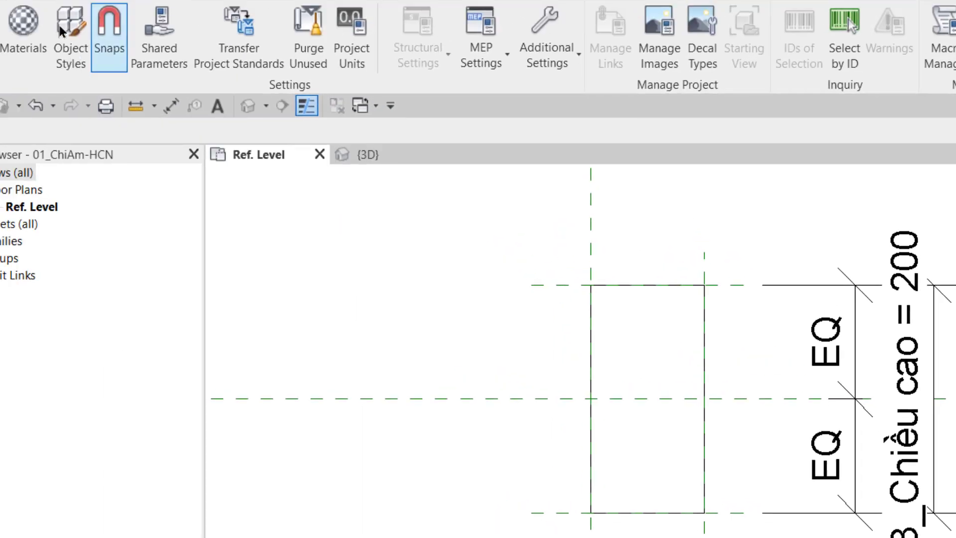
# Add the recreated TQ03_Tác Giả shared parameter from Tác quyền to the family types
pyautogui.click(68, 36)
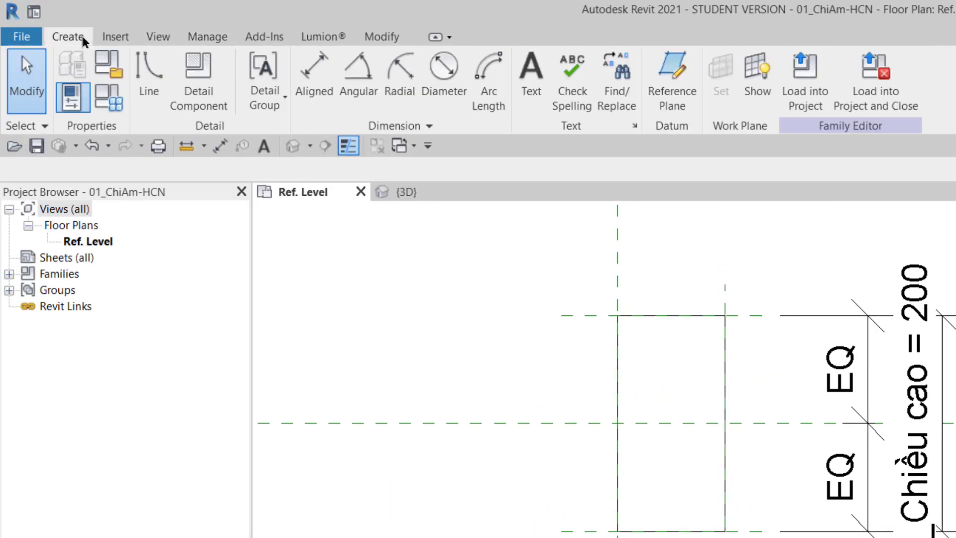
pyautogui.click(114, 103)
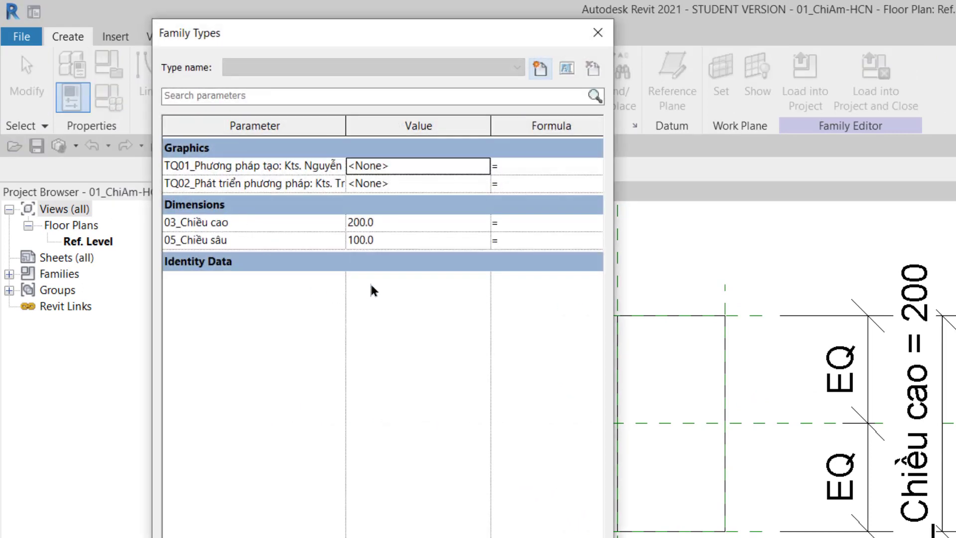
pyautogui.click(540, 68)
pyautogui.click(367, 310)
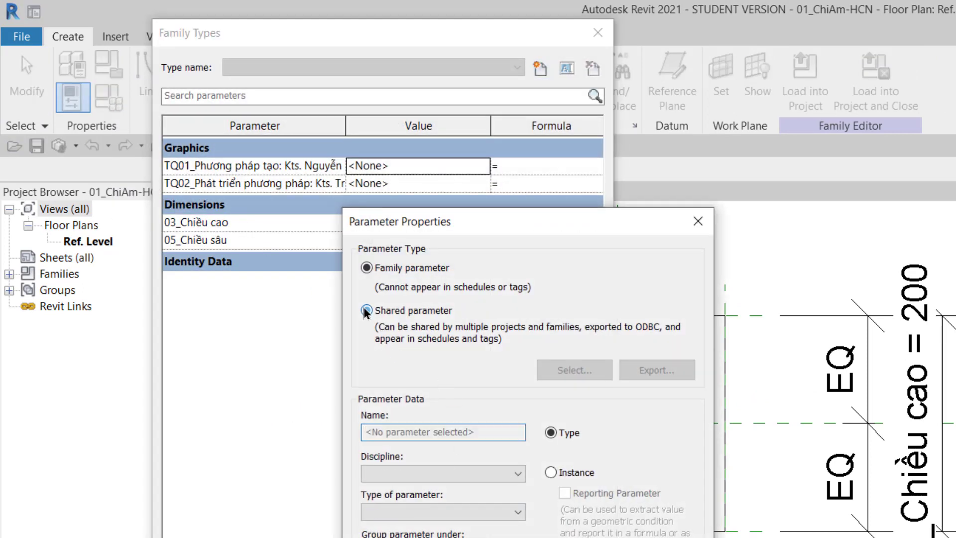
pyautogui.click(574, 370)
pyautogui.click(579, 381)
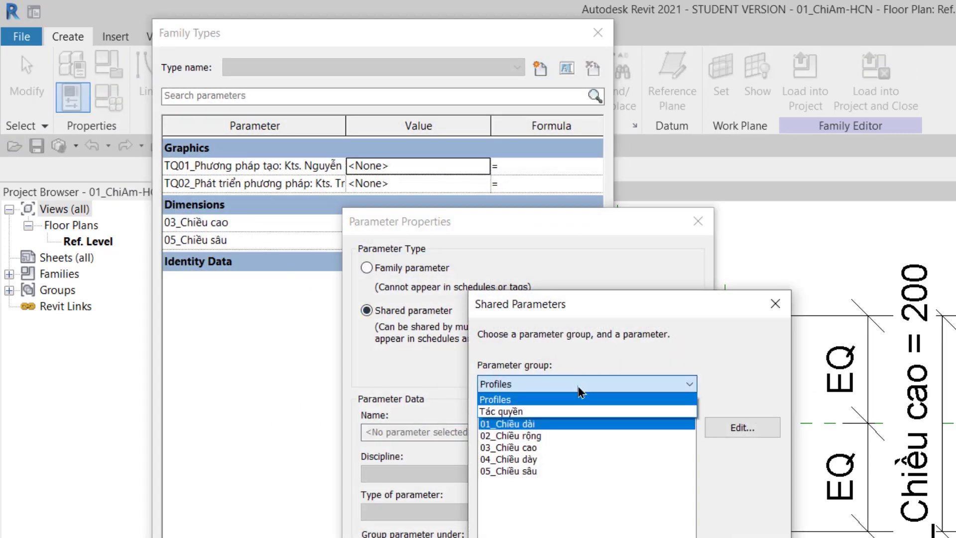
pyautogui.click(567, 409)
pyautogui.click(567, 448)
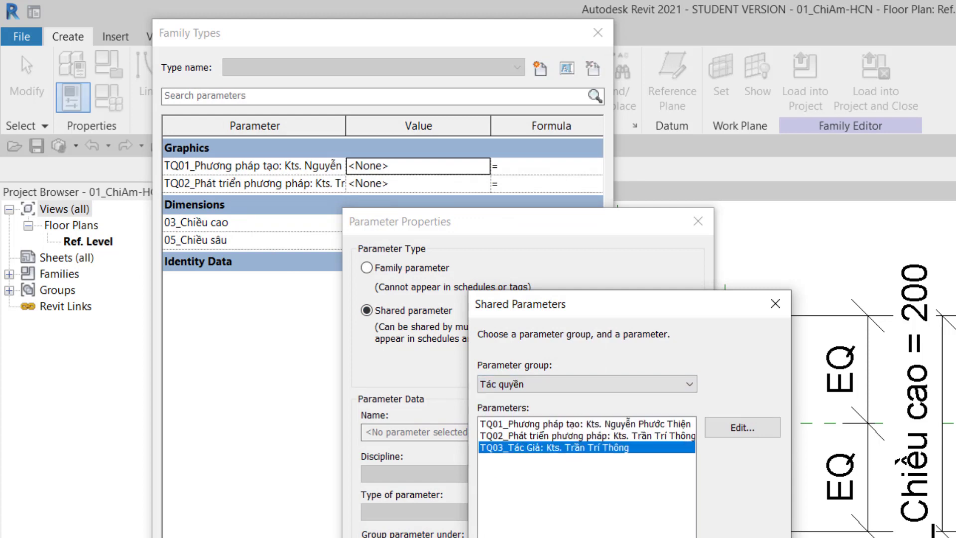
pyautogui.press('Return')
pyautogui.press('Return')
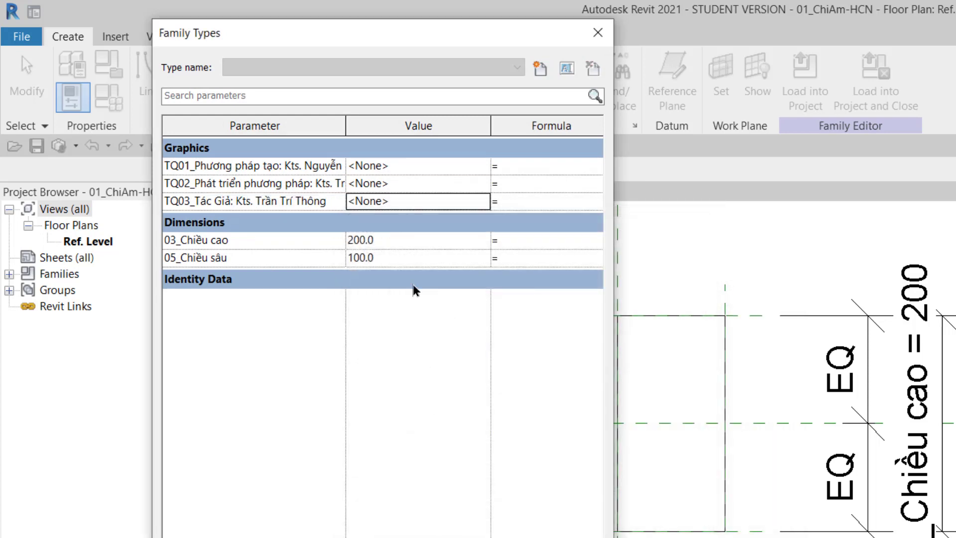
# Set TQ01's value to the first author's JPEG portrait imported from D:\12_TeamABC\2_Family
pyautogui.click(412, 166)
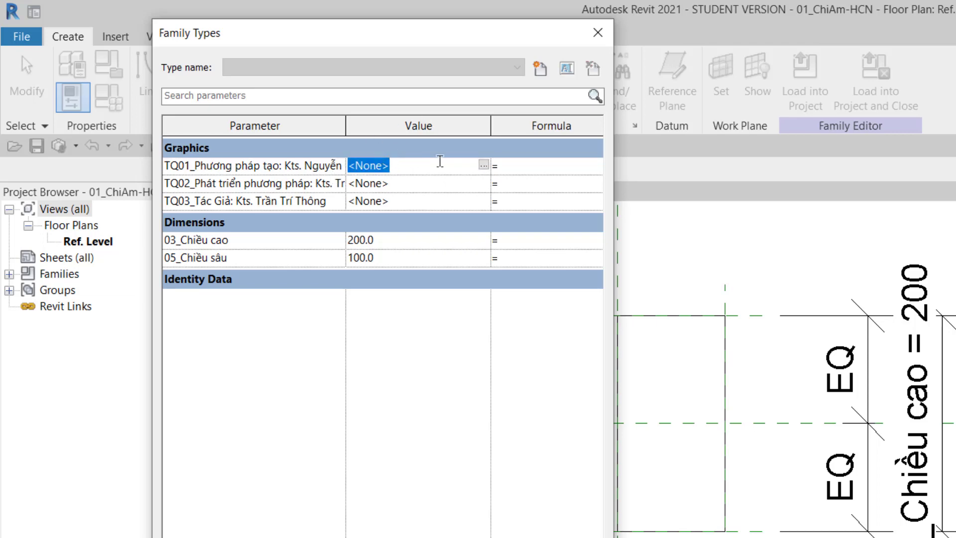
pyautogui.click(484, 166)
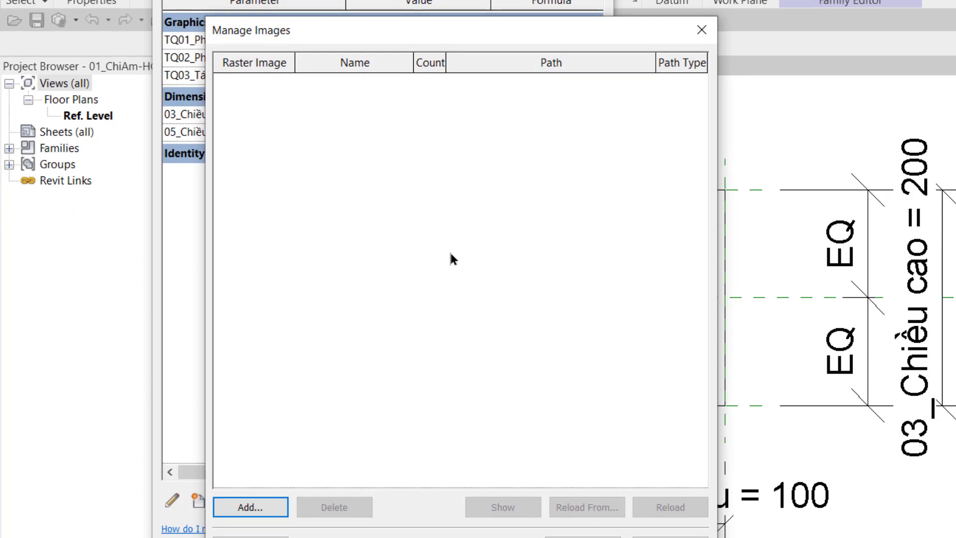
pyautogui.click(257, 504)
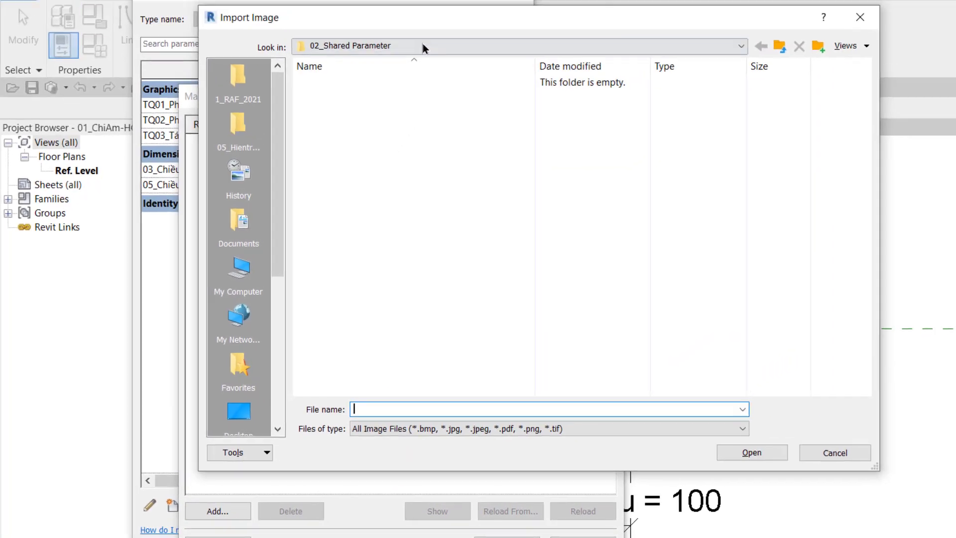
pyautogui.click(423, 47)
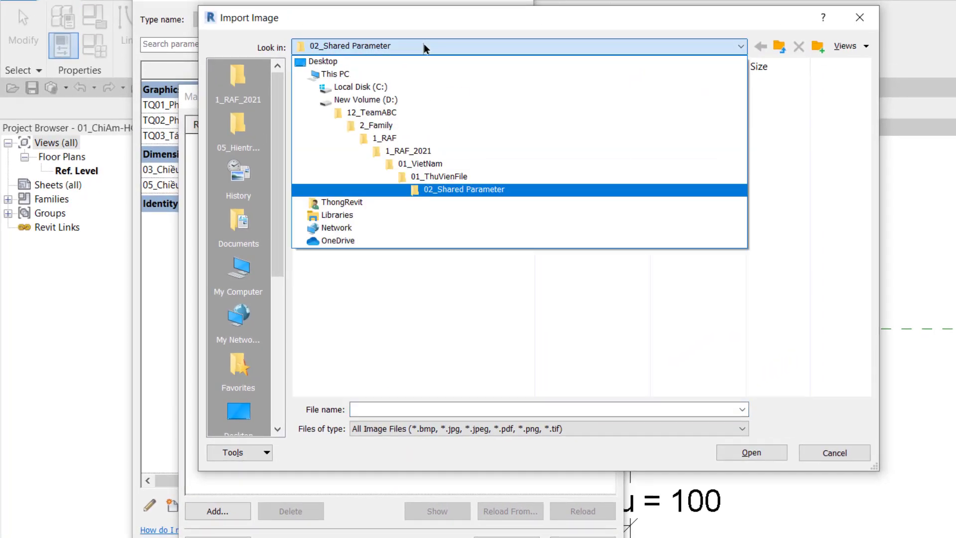
pyautogui.click(421, 100)
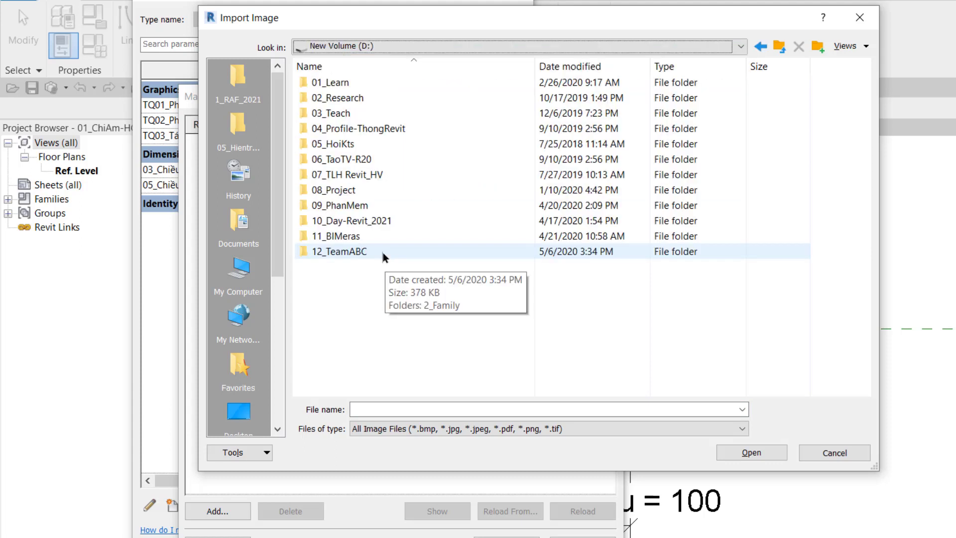
pyautogui.doubleClick(383, 251)
pyautogui.doubleClick(342, 82)
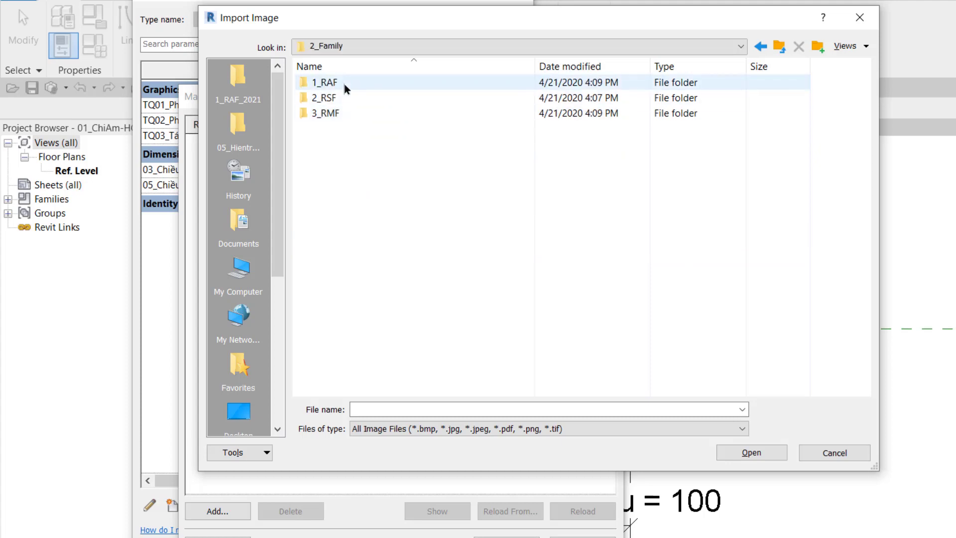
pyautogui.doubleClick(353, 85)
pyautogui.doubleClick(353, 85)
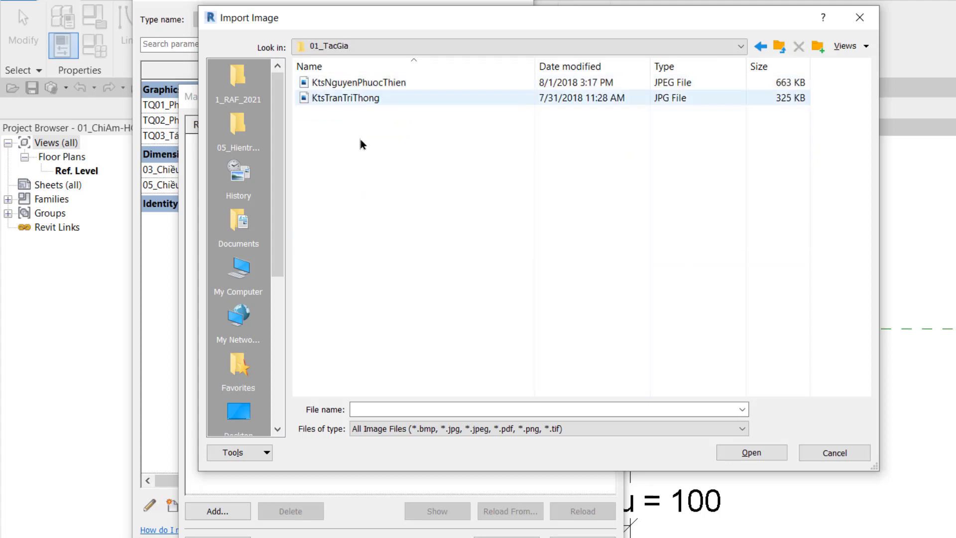
pyautogui.doubleClick(362, 84)
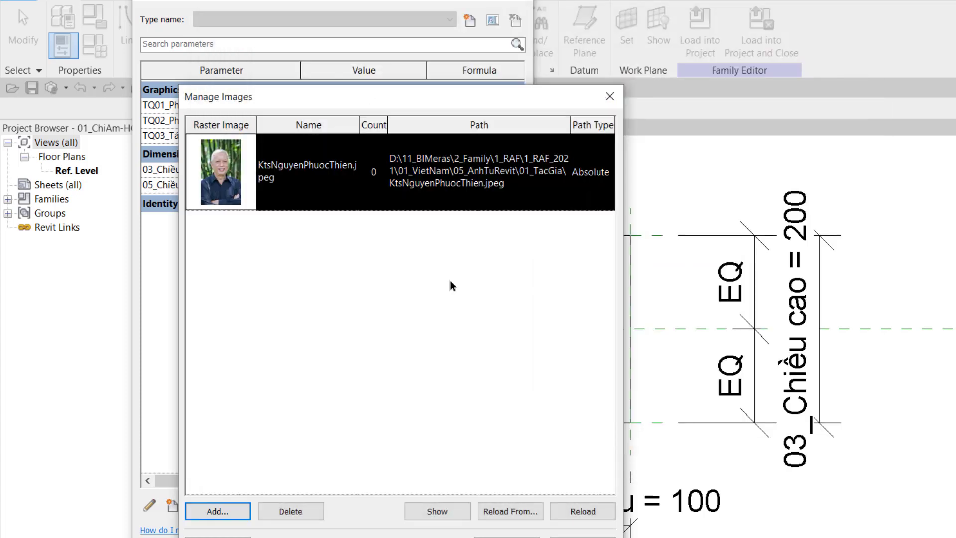
pyautogui.press('Return')
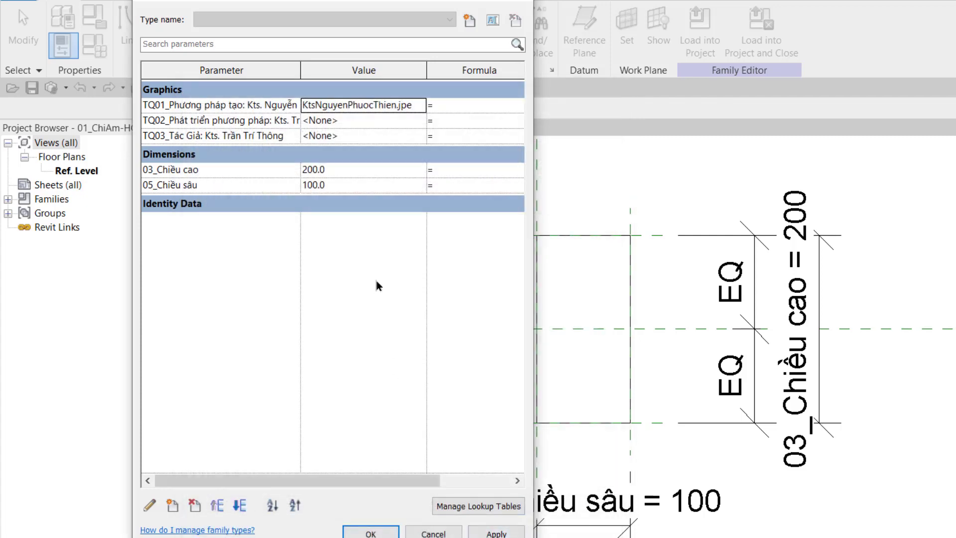
pyautogui.click(351, 120)
pyautogui.click(358, 133)
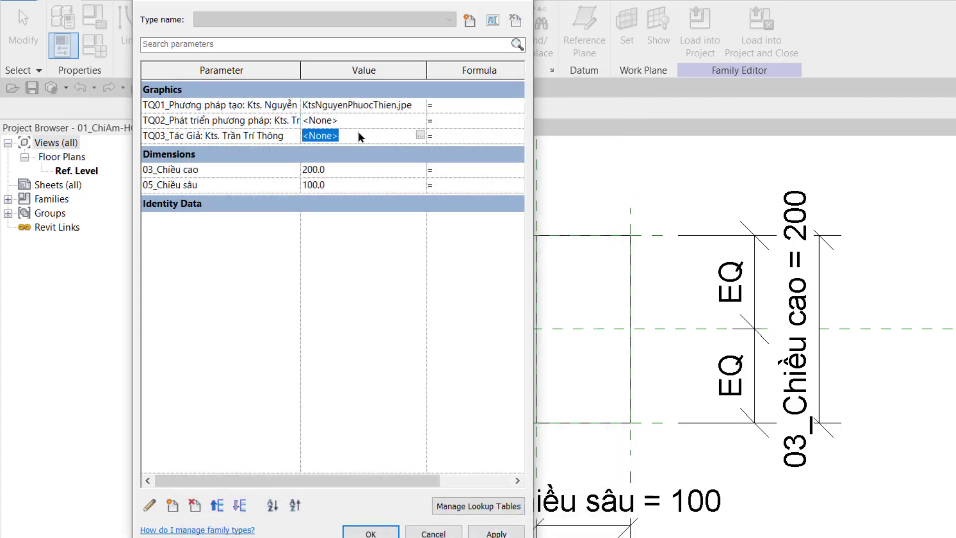
# Close Family Types, browse to the 01_ChiAm-HCN.0001 family file, then cancel opening it
pyautogui.press('Return')
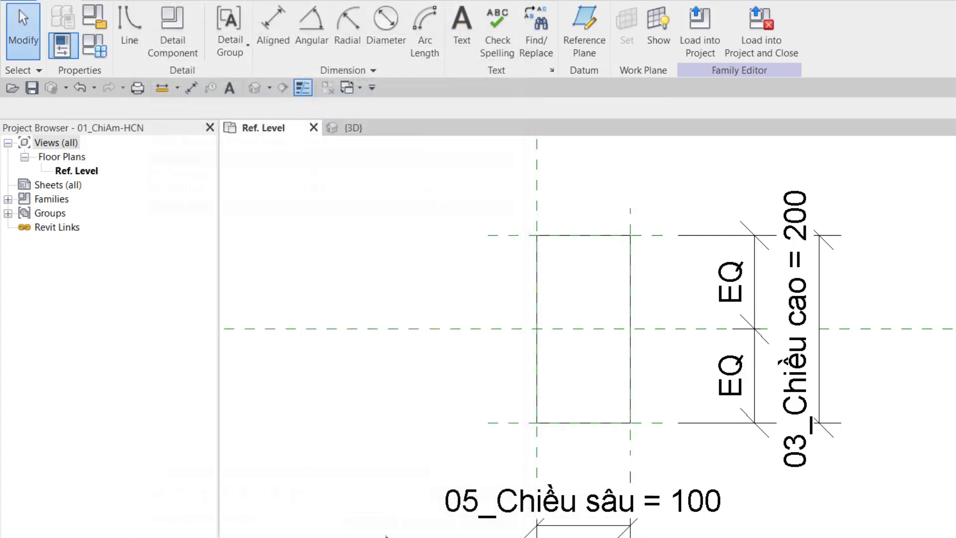
pyautogui.click(12, 88)
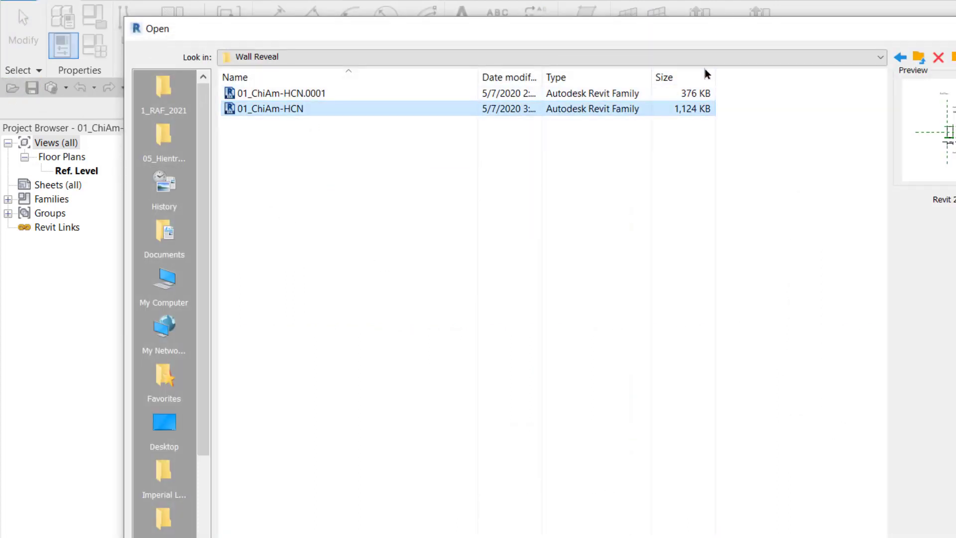
pyautogui.moveTo(717, 72); pyautogui.dragTo(758, 73)
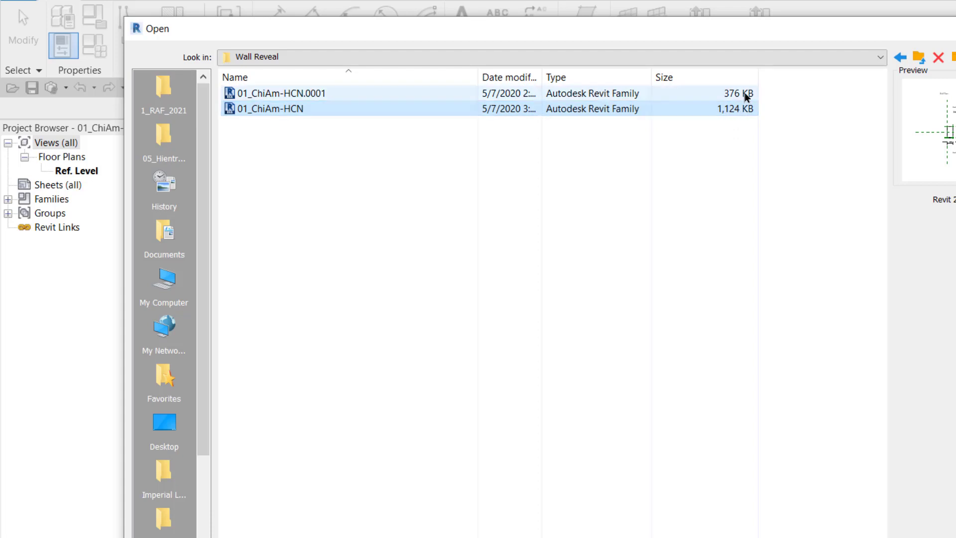
pyautogui.click(745, 91)
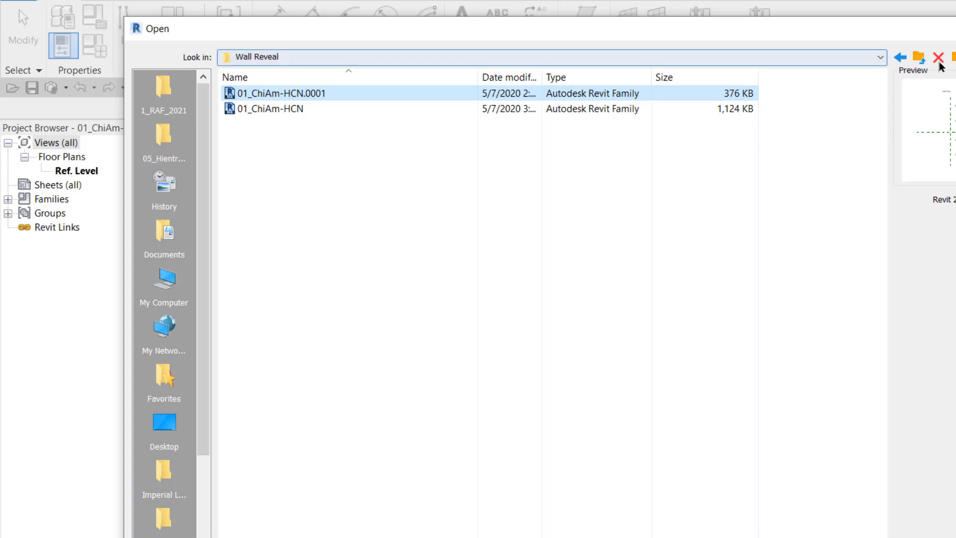
pyautogui.press('Escape')
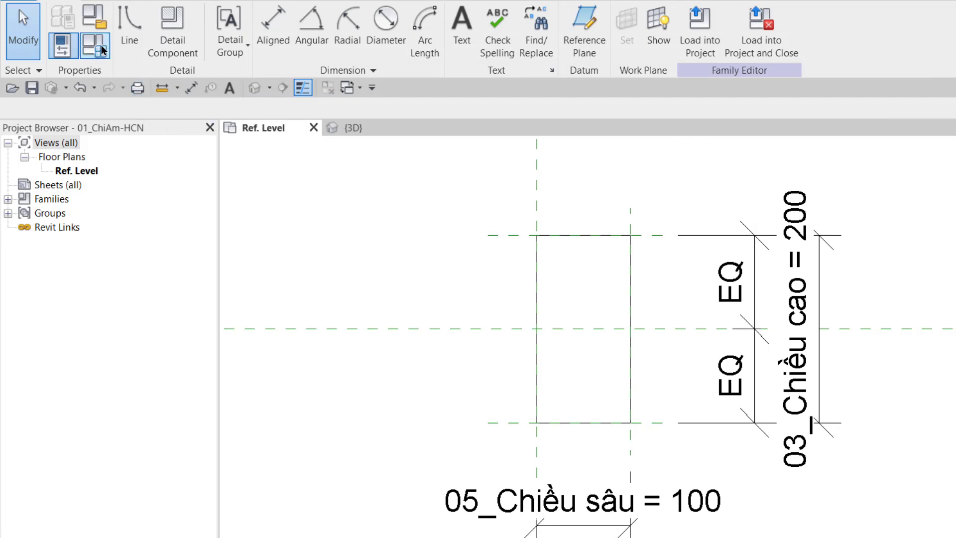
# Delete the embedded portrait image via Manage Images, then reopen the 01_ChiAm-HCN family
pyautogui.click(102, 46)
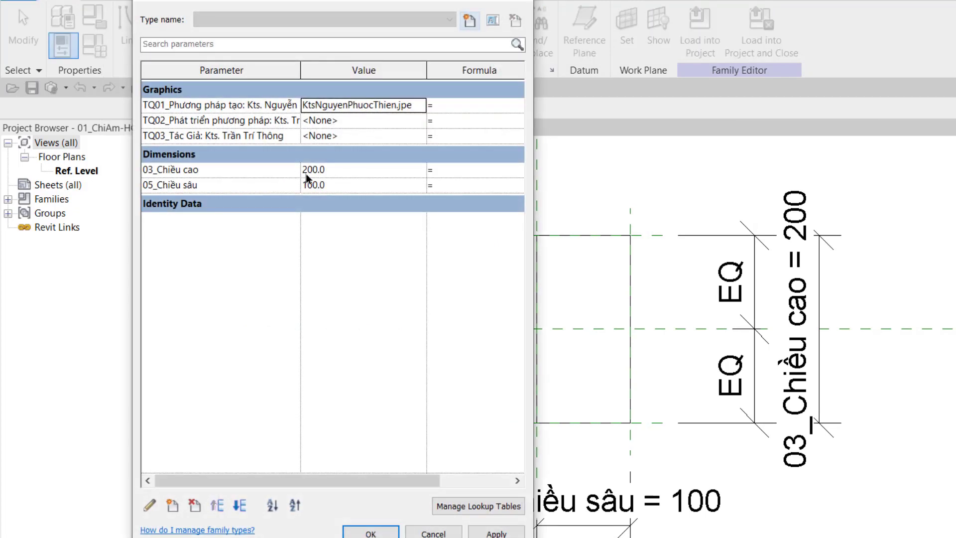
pyautogui.click(420, 105)
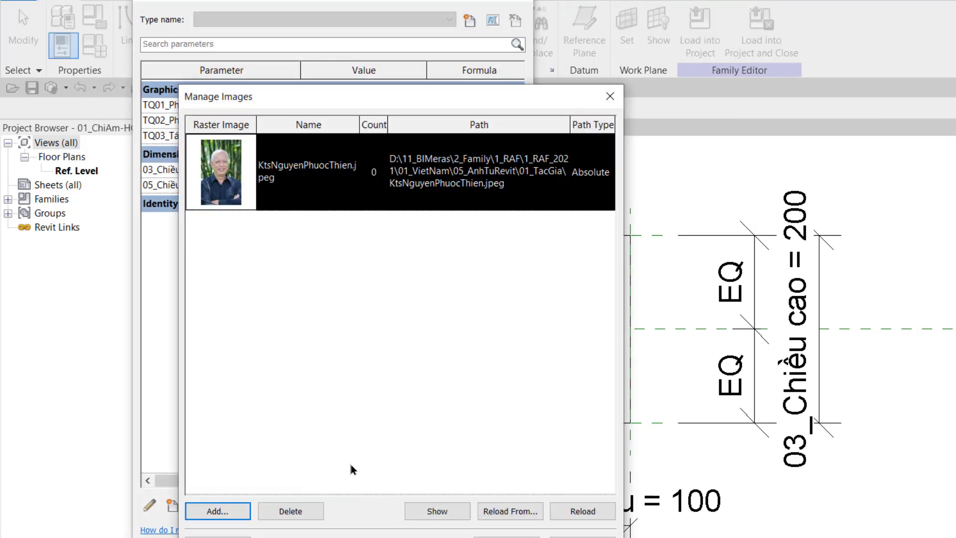
pyautogui.click(296, 508)
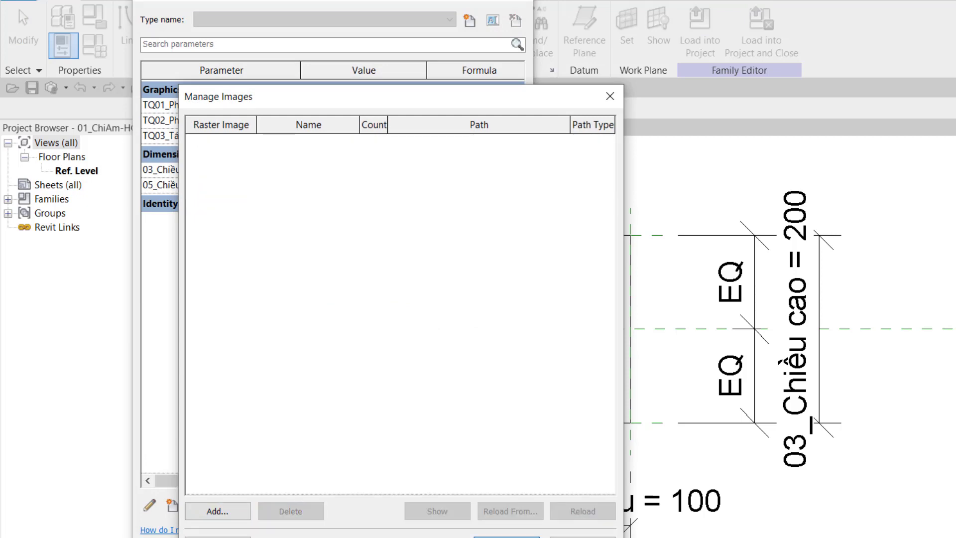
pyautogui.click(506, 535)
pyautogui.click(368, 529)
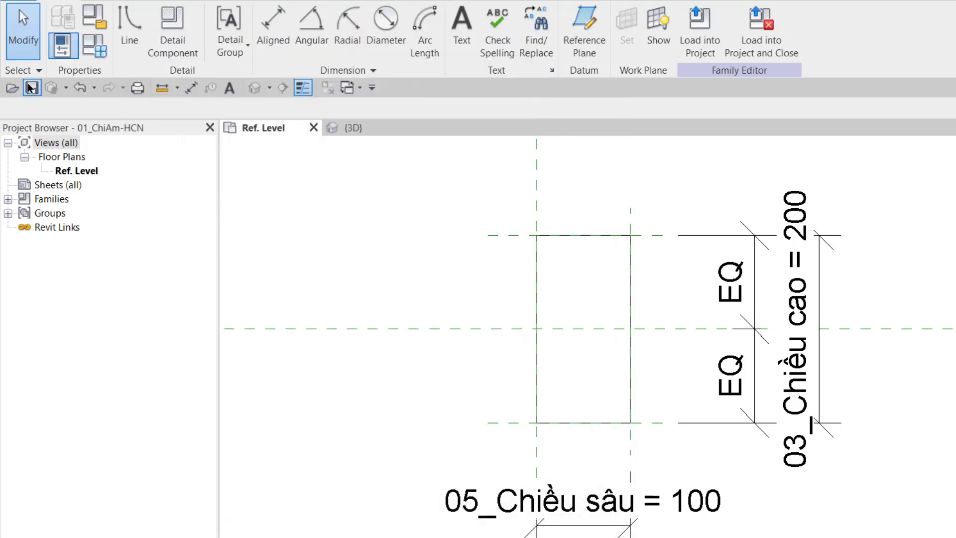
pyautogui.click(31, 88)
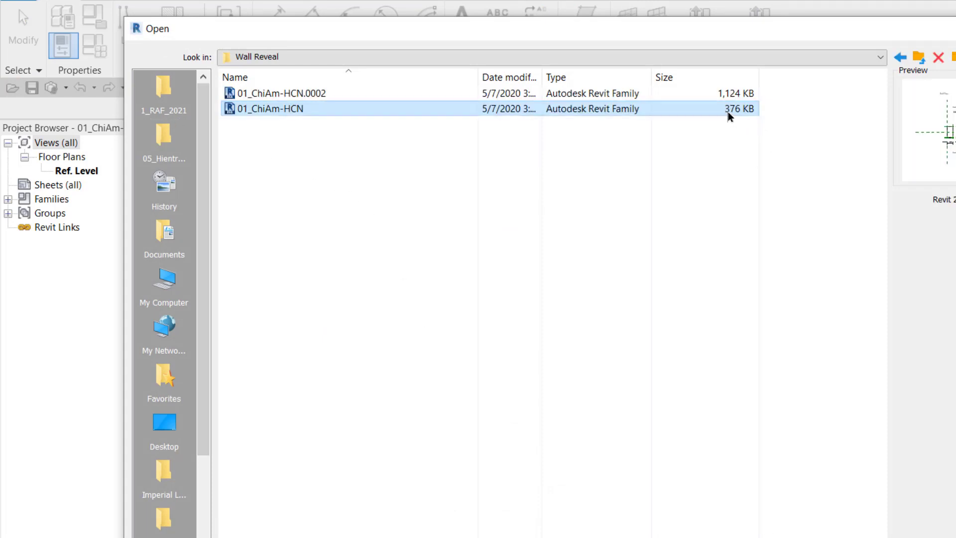
pyautogui.press('Return')
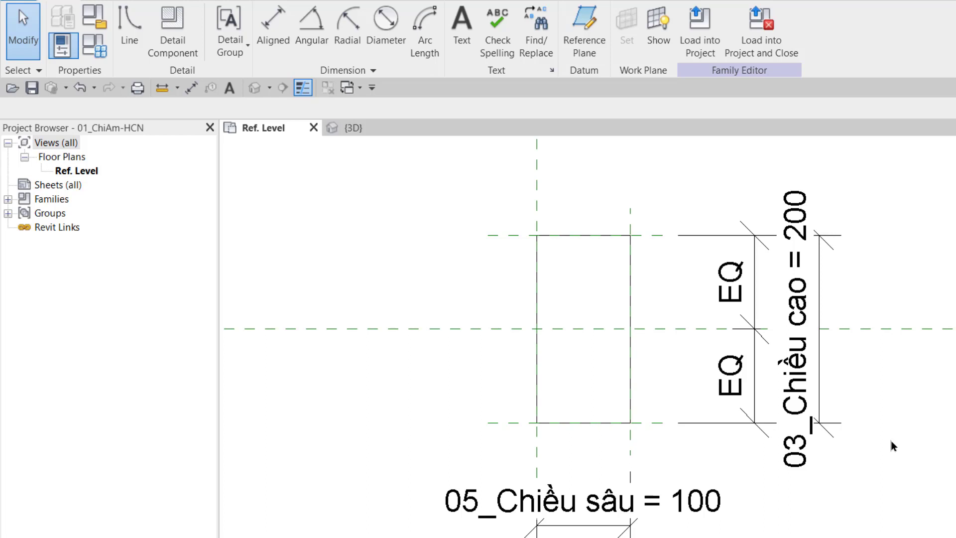
# Change 03_Chiều cao from a shared parameter to a family parameter
pyautogui.click(103, 49)
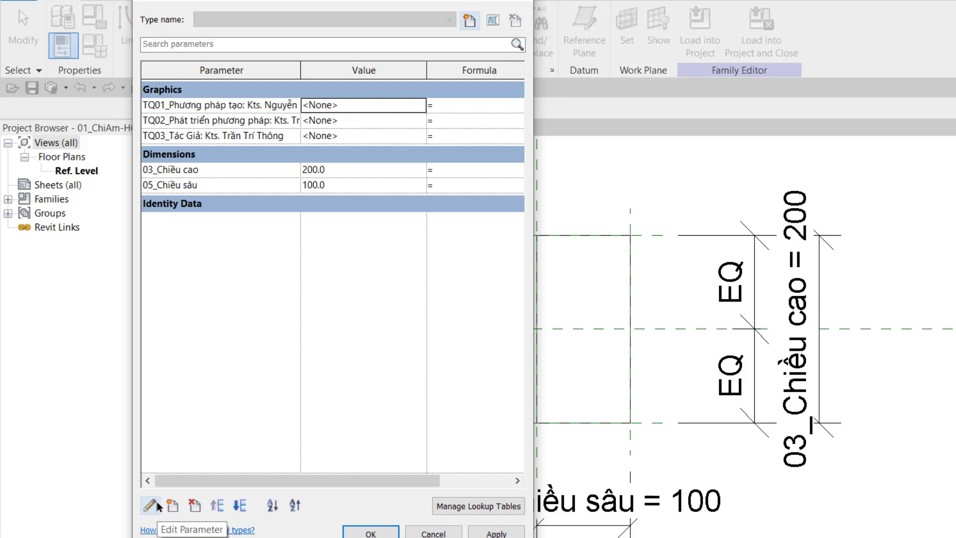
pyautogui.click(222, 172)
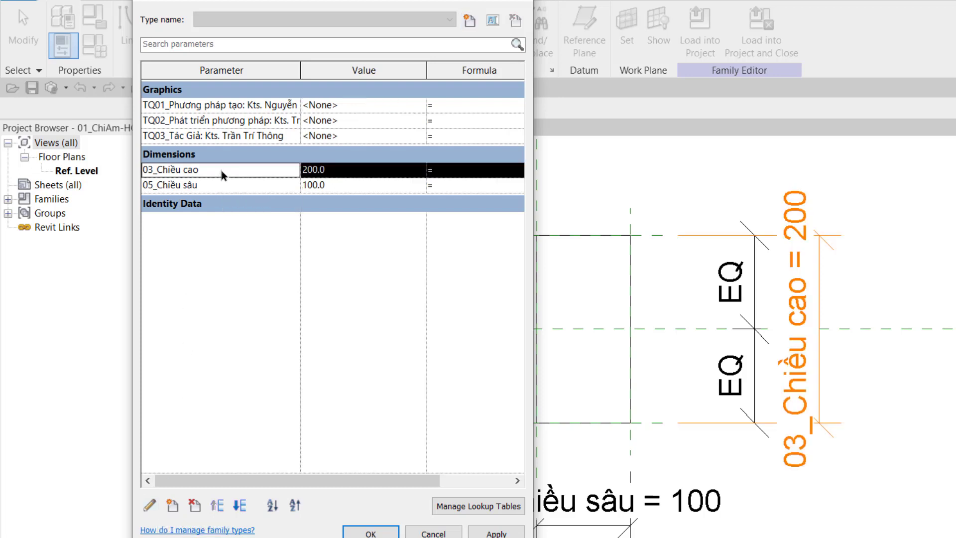
pyautogui.click(149, 504)
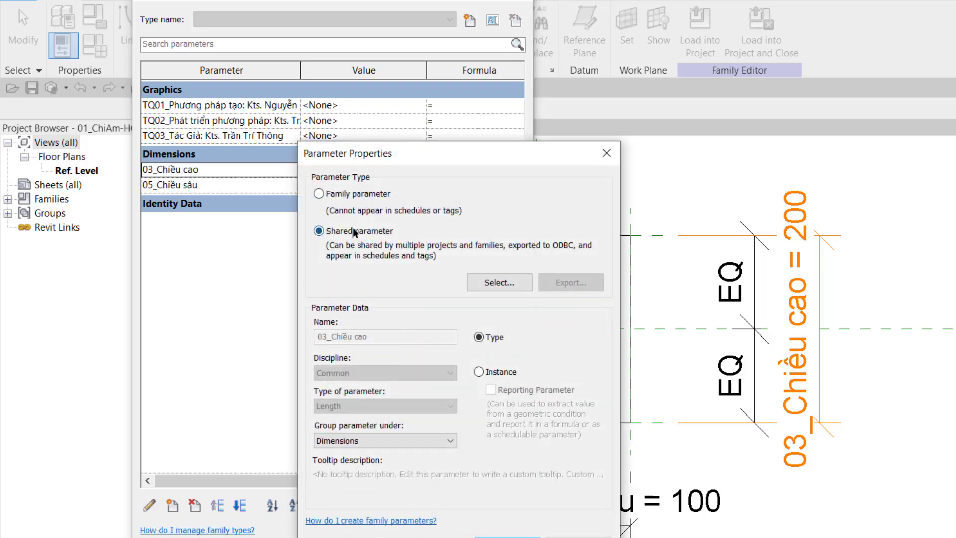
pyautogui.click(493, 282)
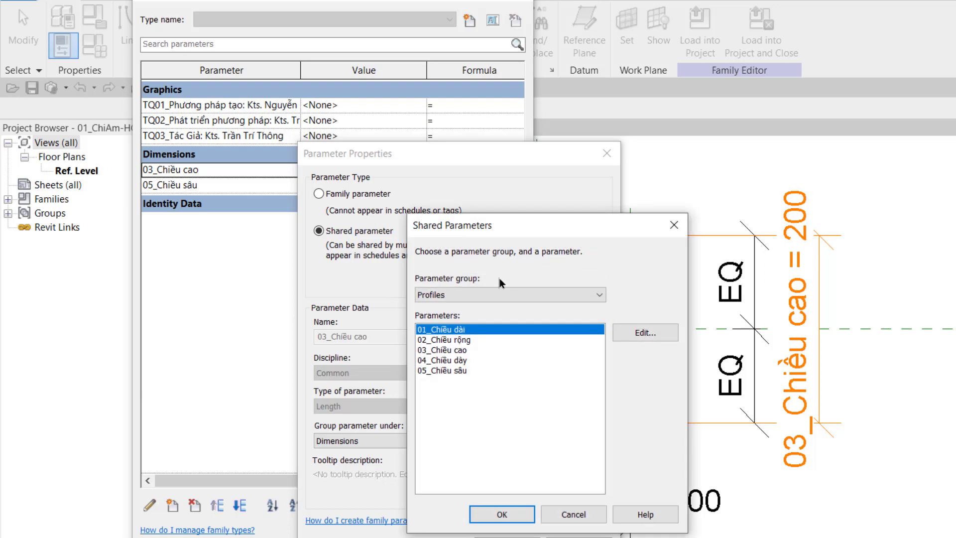
pyautogui.click(673, 225)
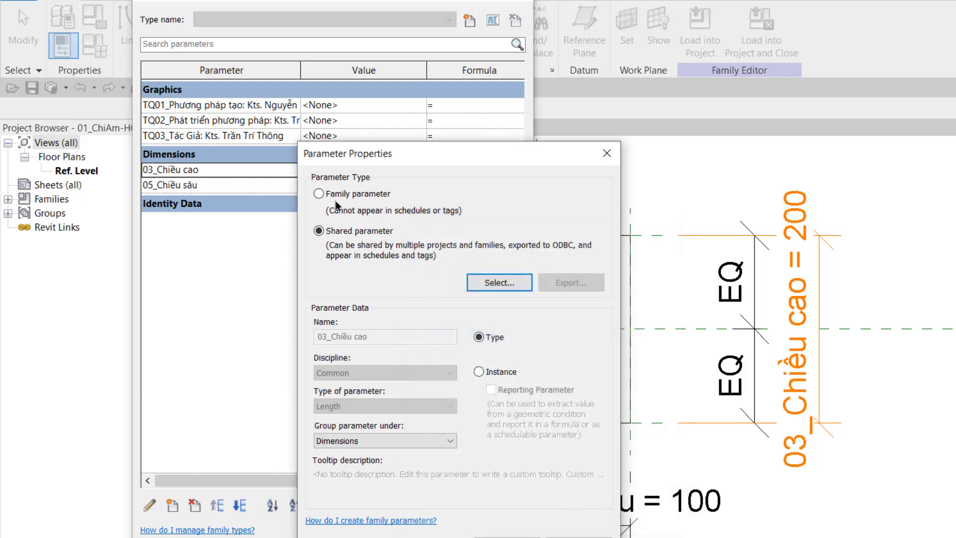
pyautogui.click(318, 194)
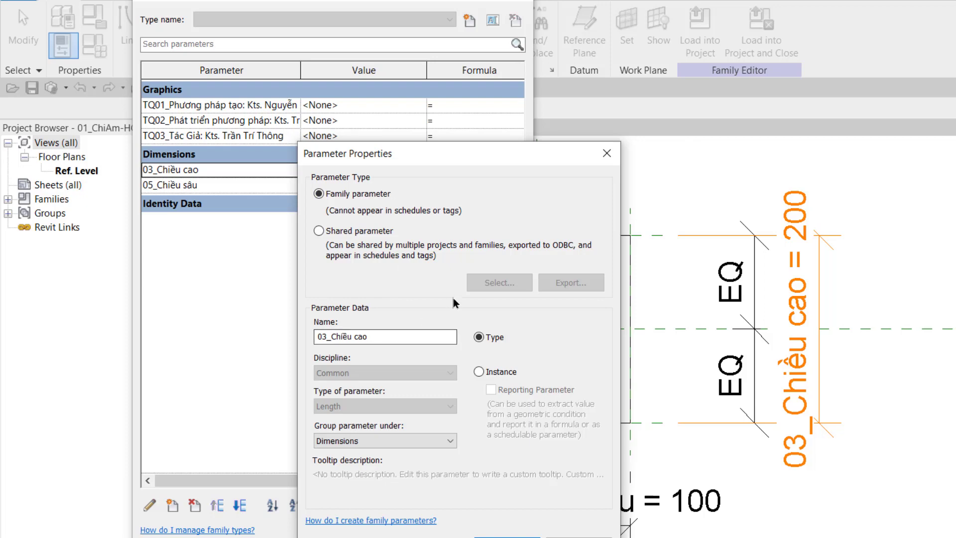
pyautogui.click(598, 157)
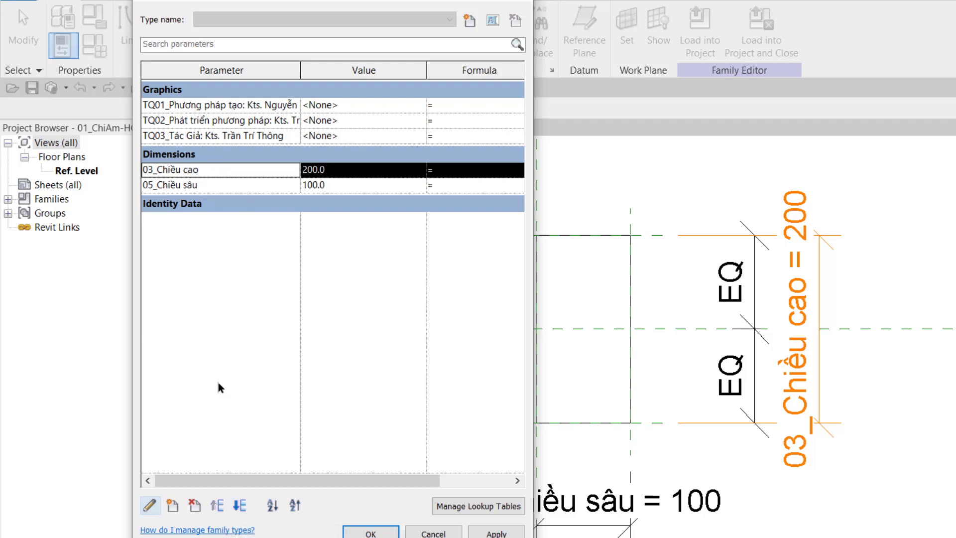
pyautogui.click(238, 507)
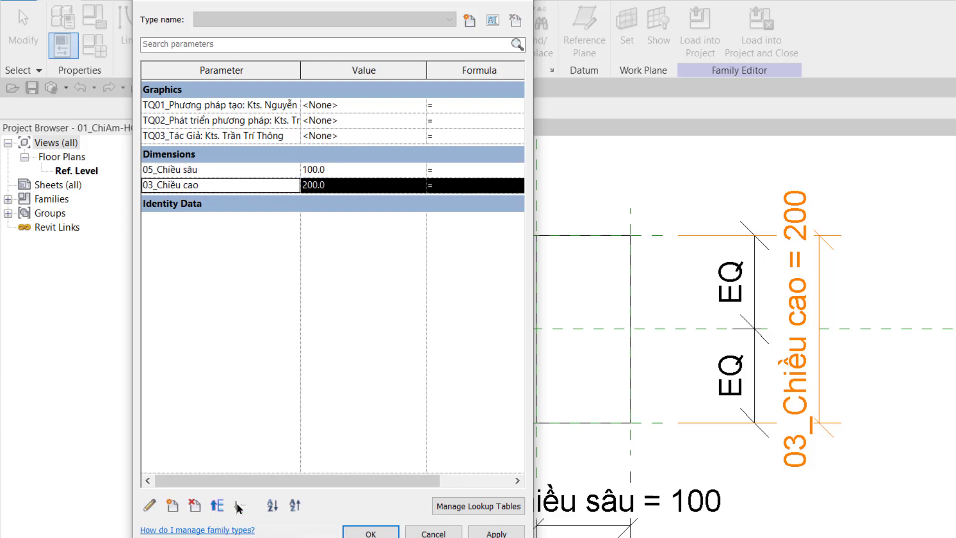
pyautogui.moveTo(151, 188); pyautogui.dragTo(250, 324)
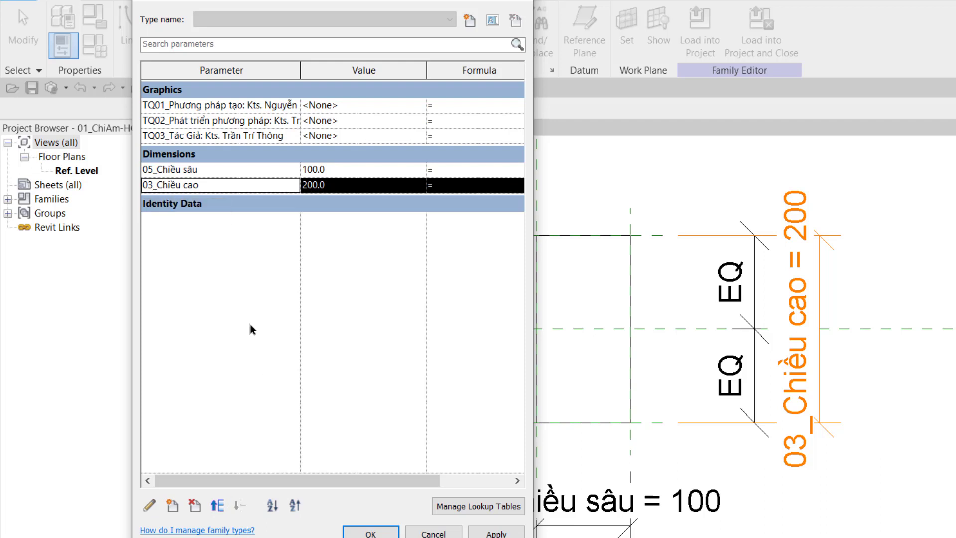
pyautogui.click(217, 505)
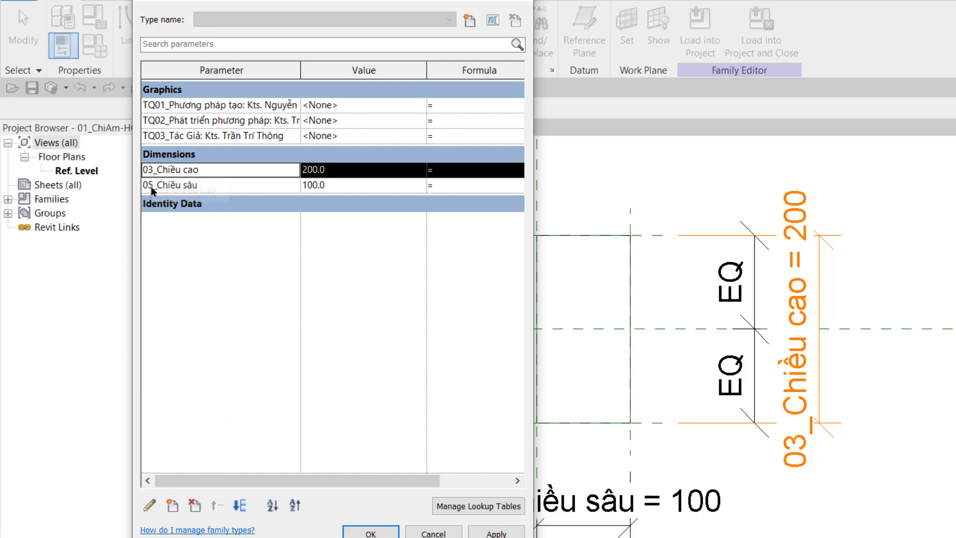
pyautogui.click(294, 505)
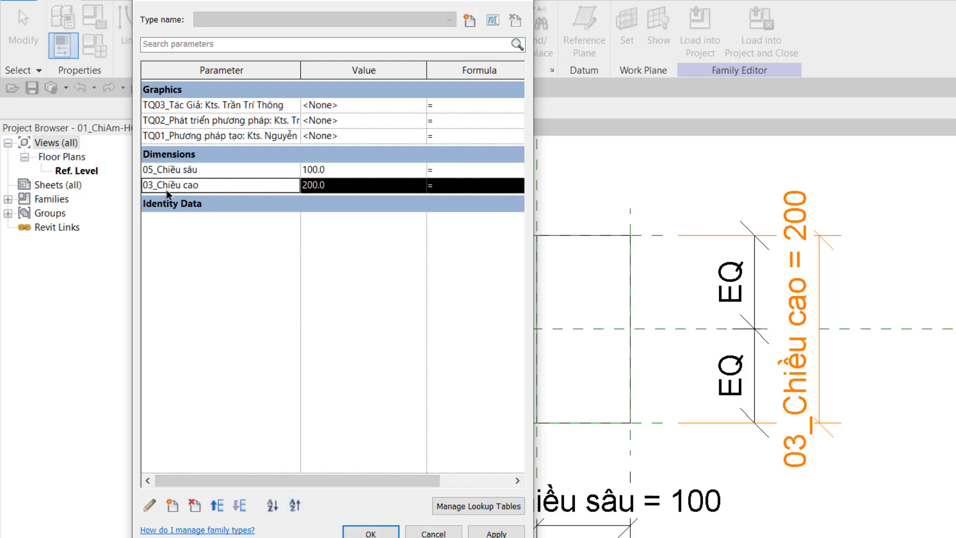
pyautogui.click(272, 505)
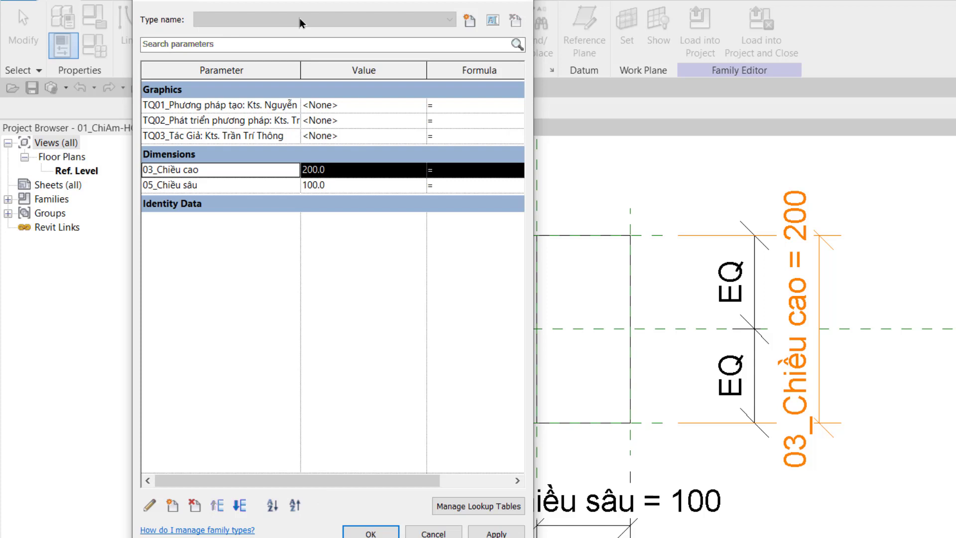
# Create a new family type named 200x100
pyautogui.click(468, 25)
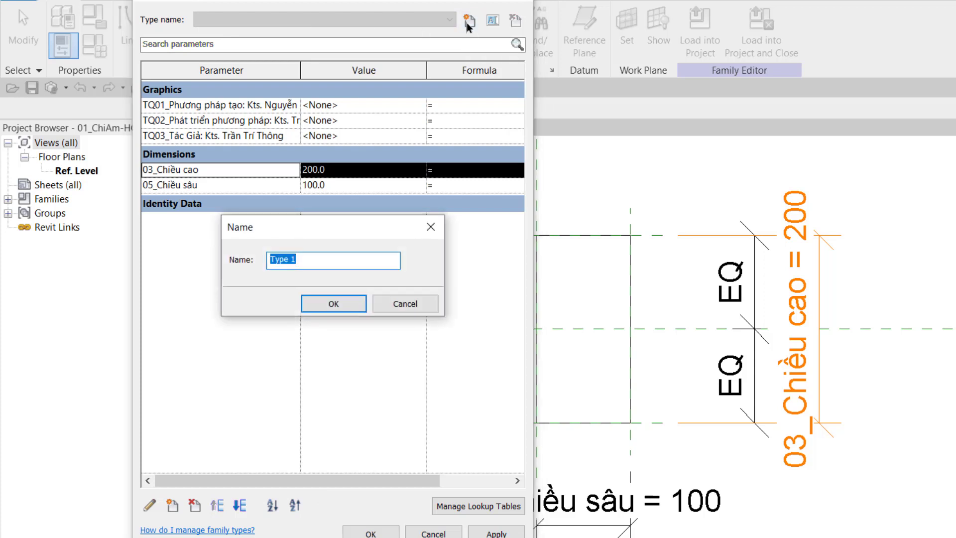
pyautogui.write('20')
pyautogui.write('0x100')
pyautogui.moveTo(284, 258); pyautogui.dragTo(288, 259)
pyautogui.click(352, 308)
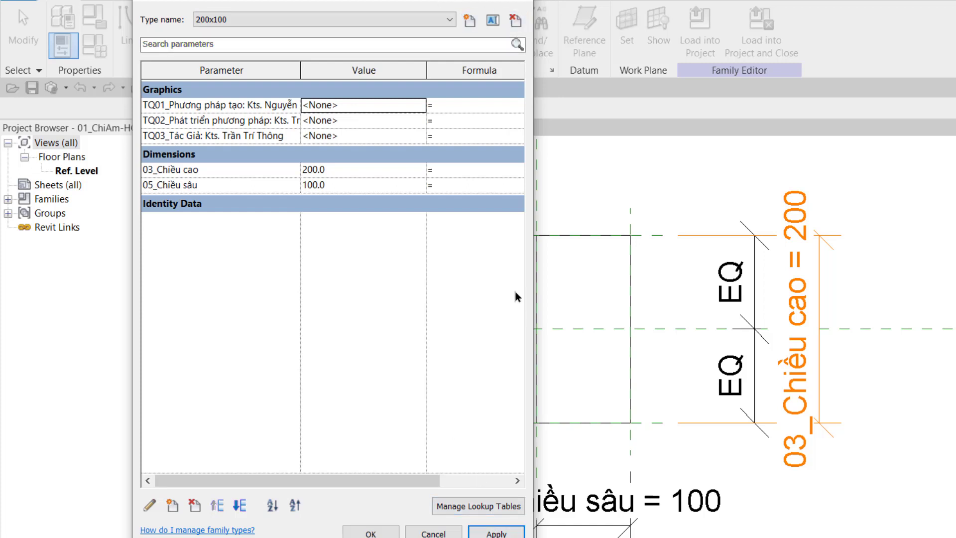
# Add a 100x50 type with 03_Chiều cao 100 and 05_Chiều sâu 50, and apply
pyautogui.click(470, 25)
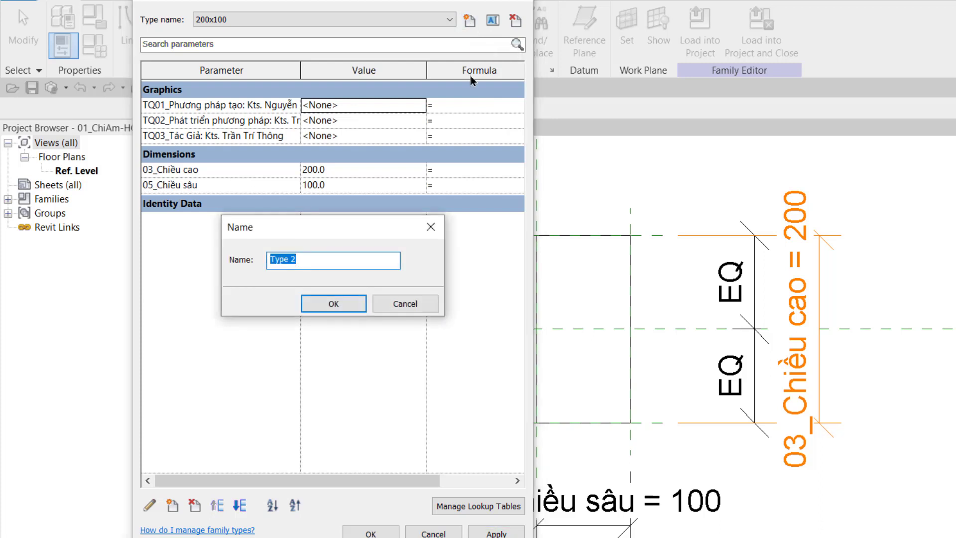
pyautogui.write('100x5')
pyautogui.write('0')
pyautogui.click(342, 303)
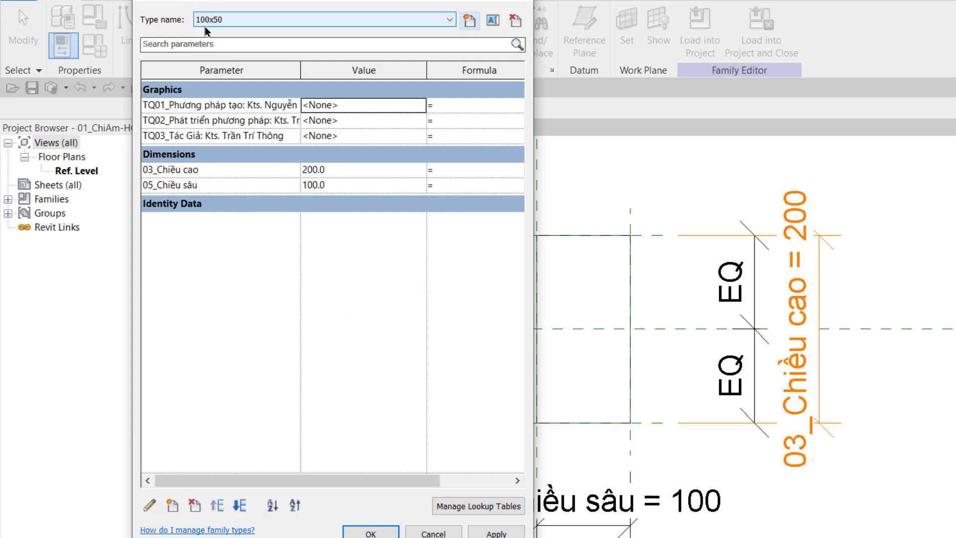
pyautogui.click(346, 169)
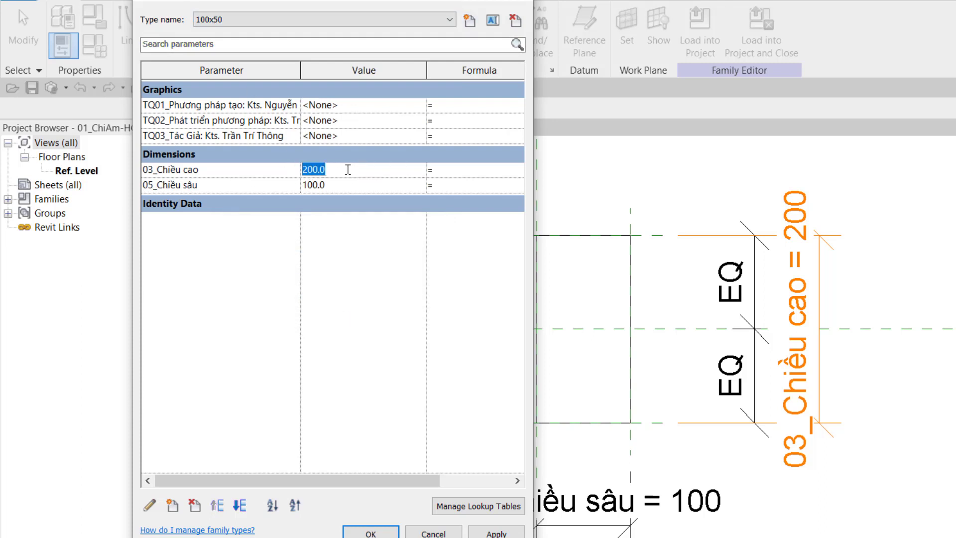
pyautogui.write('100')
pyautogui.click(347, 186)
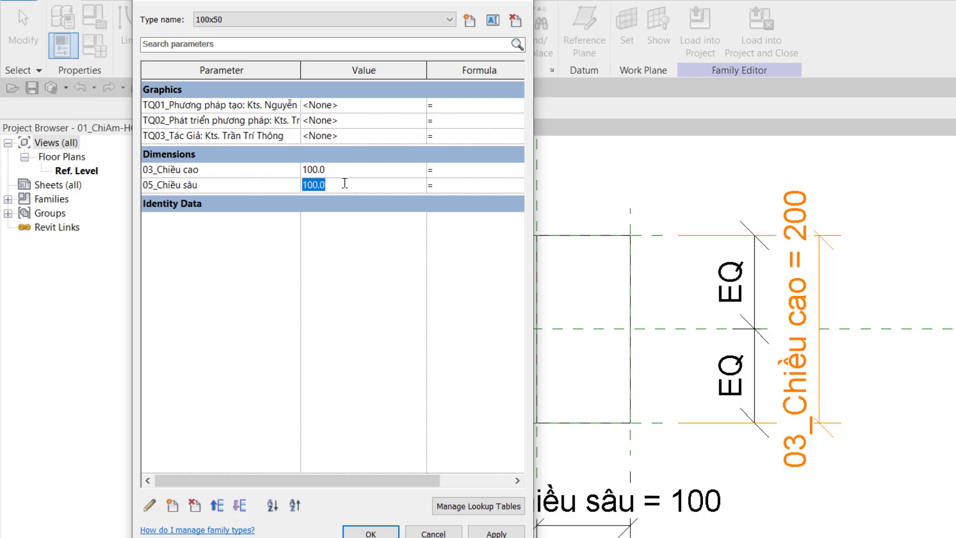
pyautogui.write('50')
pyautogui.click(495, 532)
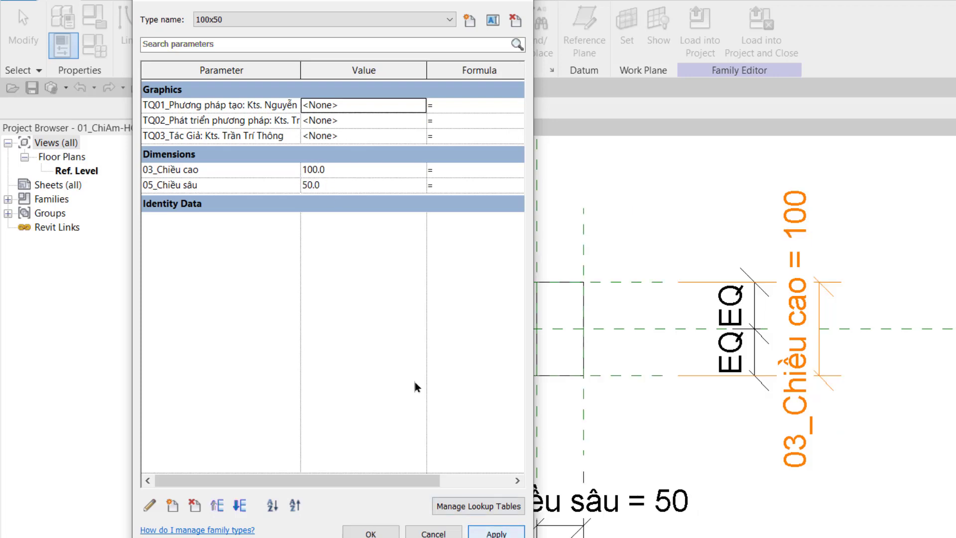
pyautogui.click(371, 532)
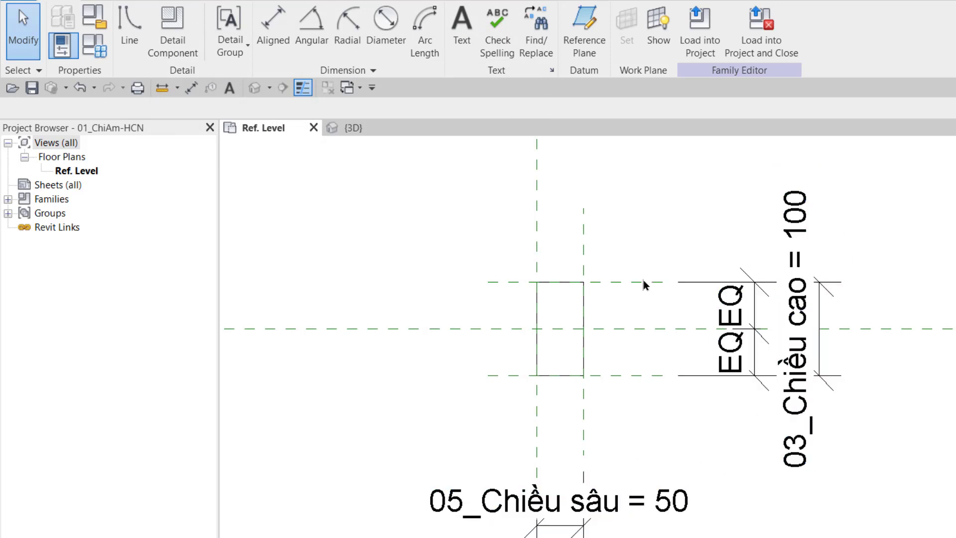
# Make 200x100 the current family type again
pyautogui.click(92, 51)
pyautogui.click(269, 20)
pyautogui.click(266, 42)
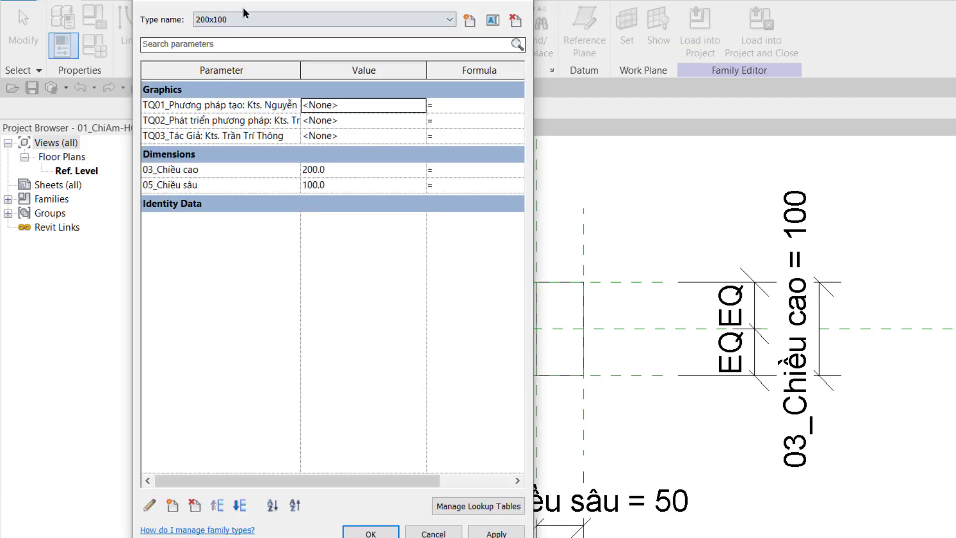
pyautogui.click(371, 531)
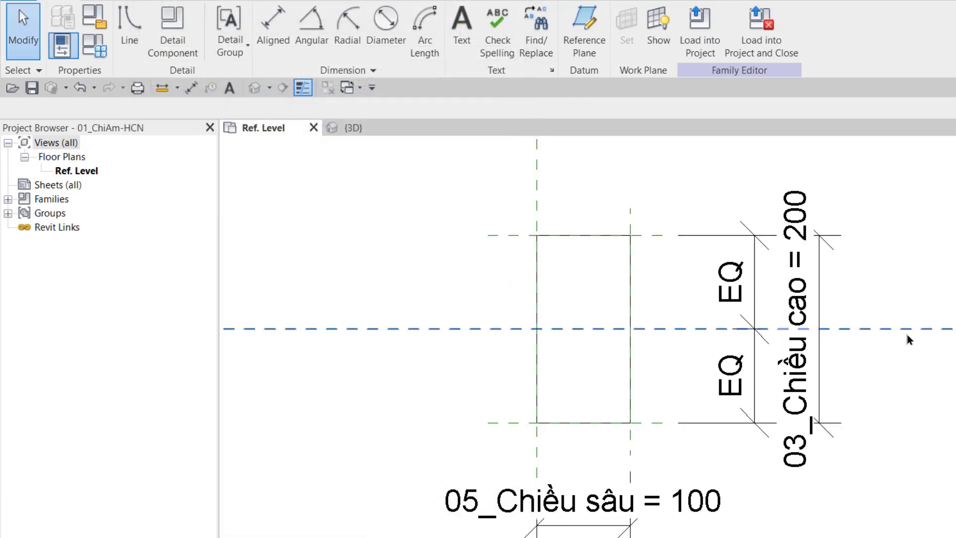
# Change the Profile Usage property from <Generic> to Reveal
pyautogui.moveTo(911, 387); pyautogui.dragTo(845, 390, button='middle')
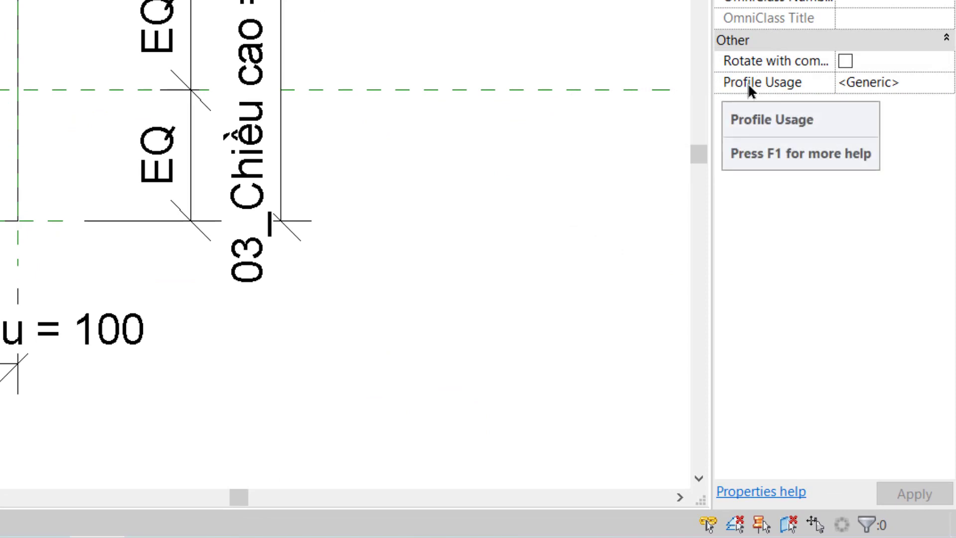
pyautogui.click(907, 81)
pyautogui.moveTo(907, 82); pyautogui.dragTo(837, 83)
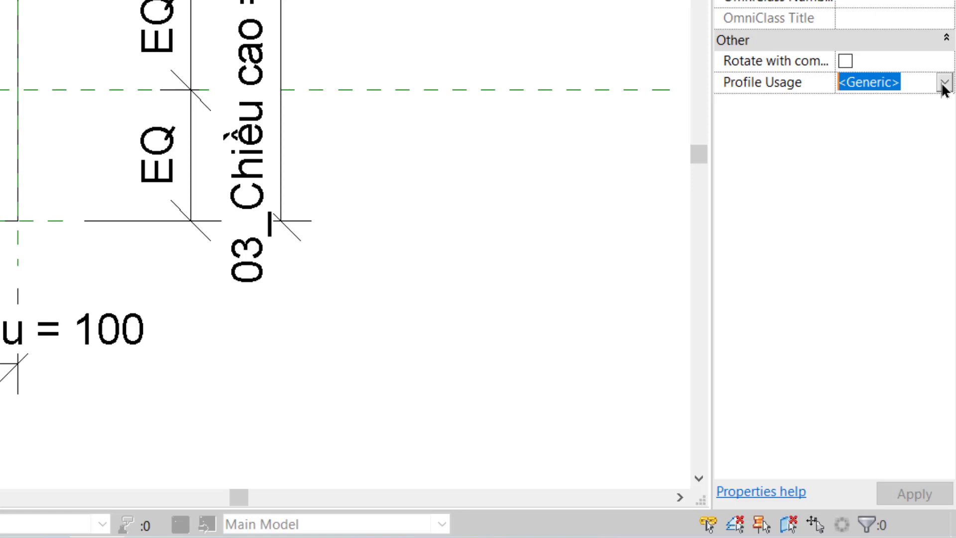
pyautogui.click(944, 83)
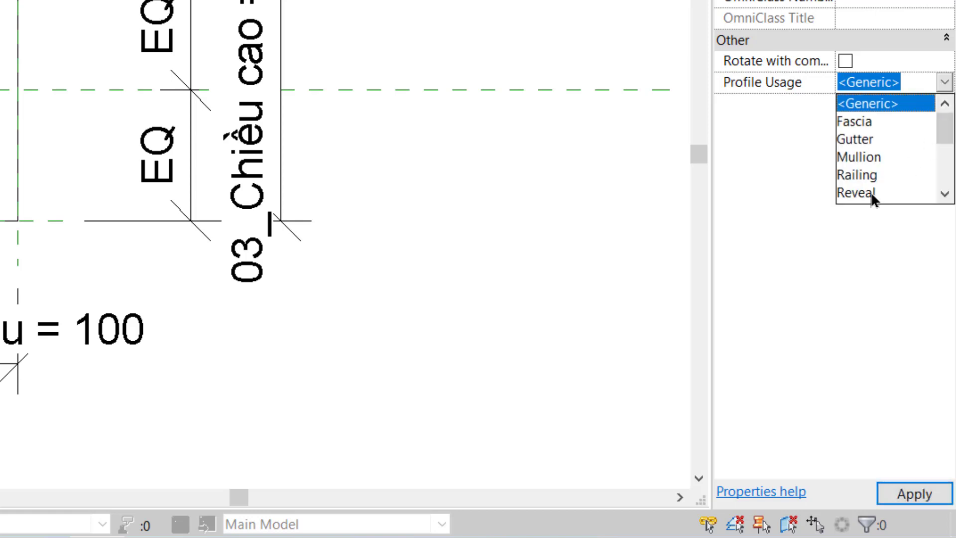
pyautogui.click(856, 193)
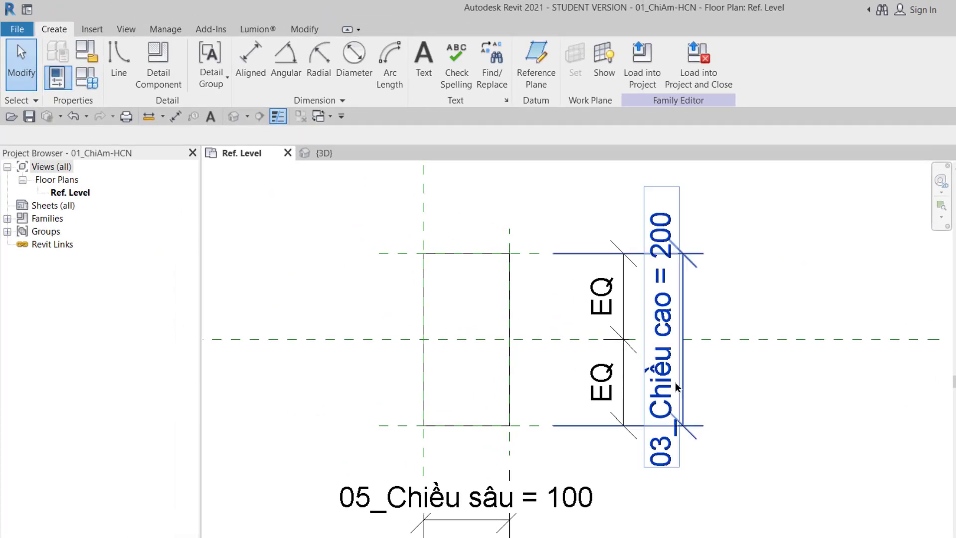
# Run Purge Unused repeatedly, clearing unused items and material assets until 0 remain
pyautogui.click(165, 29)
pyautogui.click(280, 75)
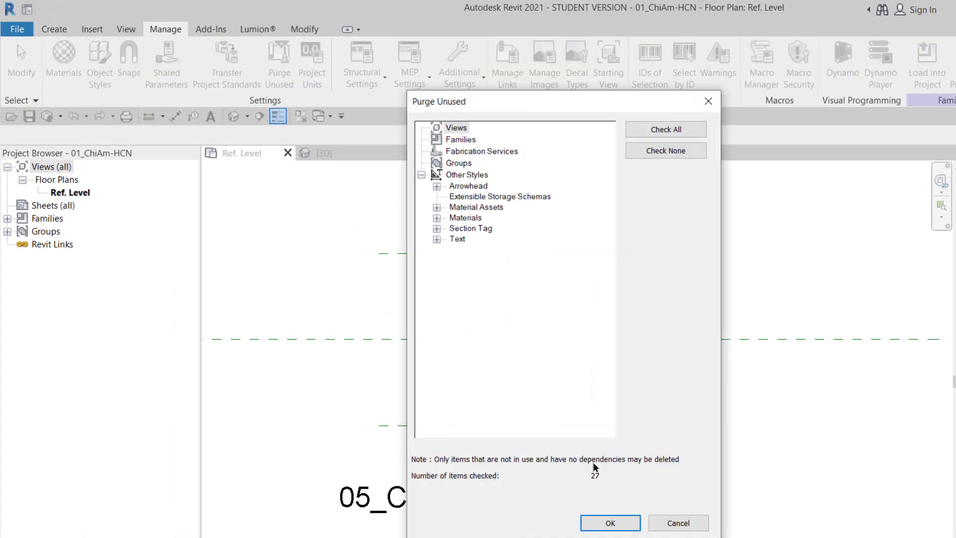
pyautogui.click(609, 522)
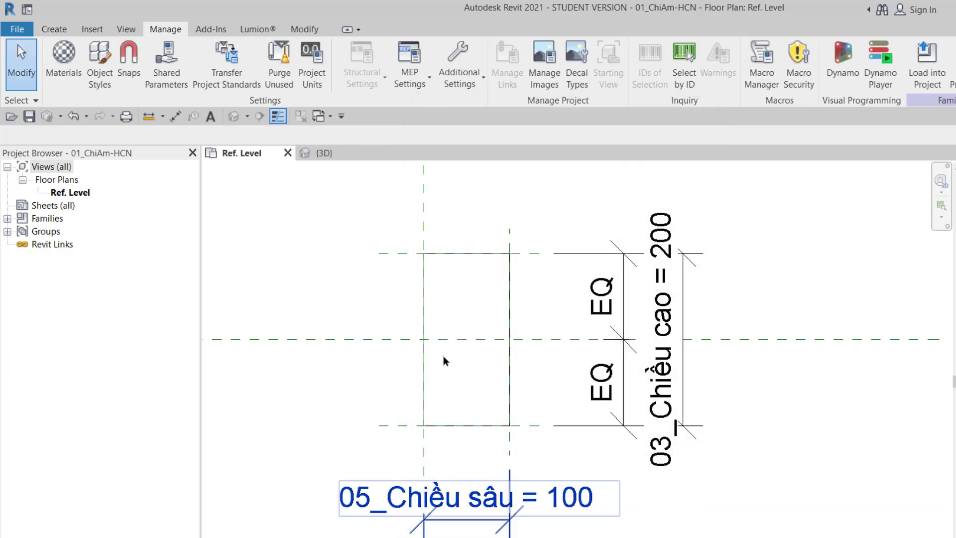
pyautogui.click(279, 65)
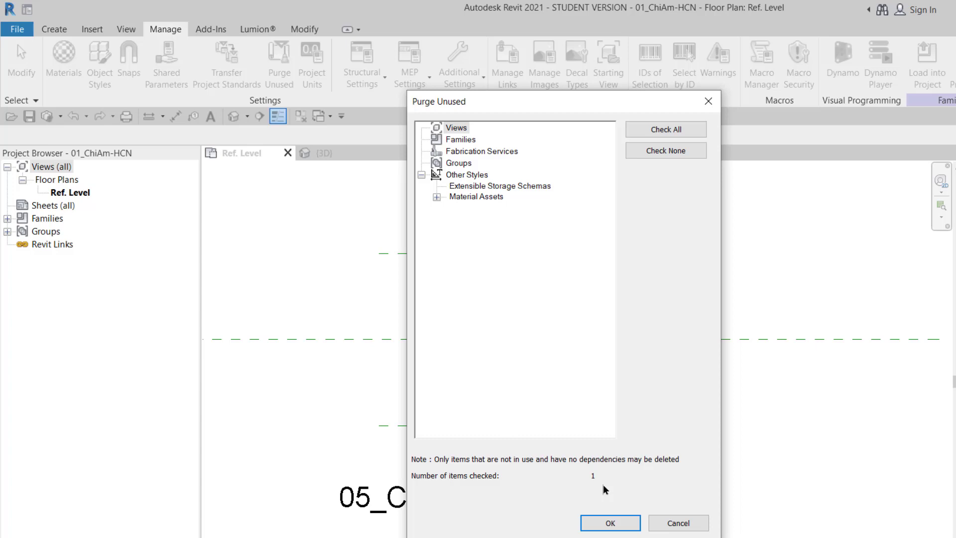
pyautogui.click(608, 520)
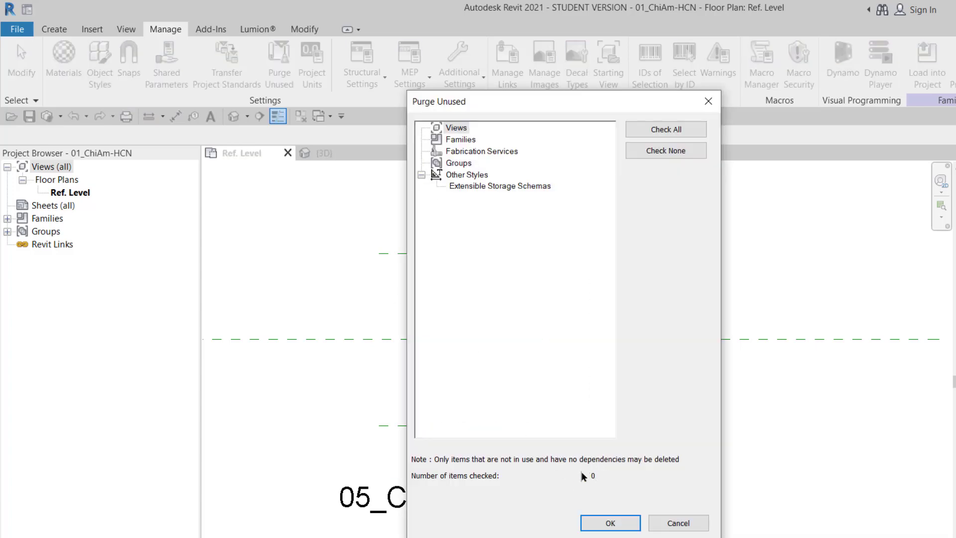
pyautogui.click(608, 521)
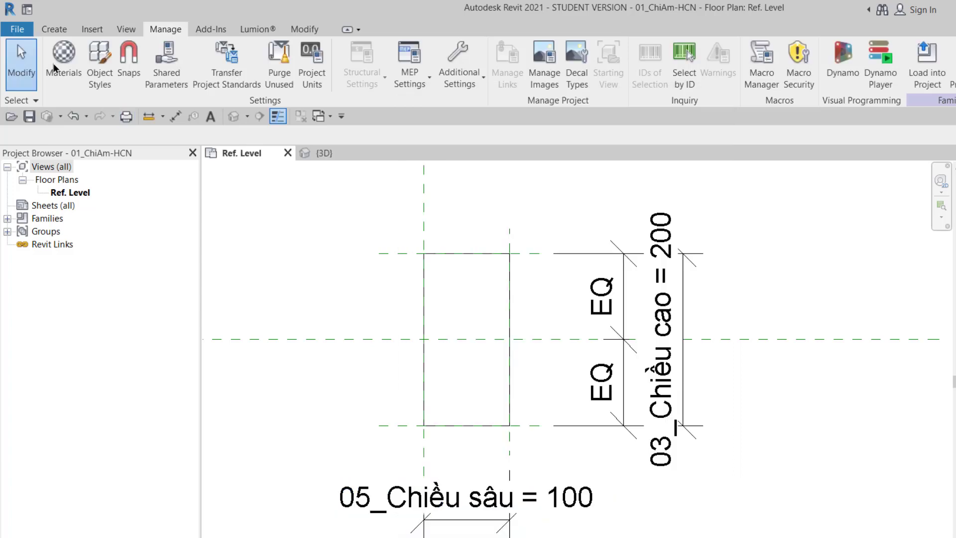
# Save a copy of the family named Tam
pyautogui.click(17, 29)
pyautogui.moveTo(52, 219)
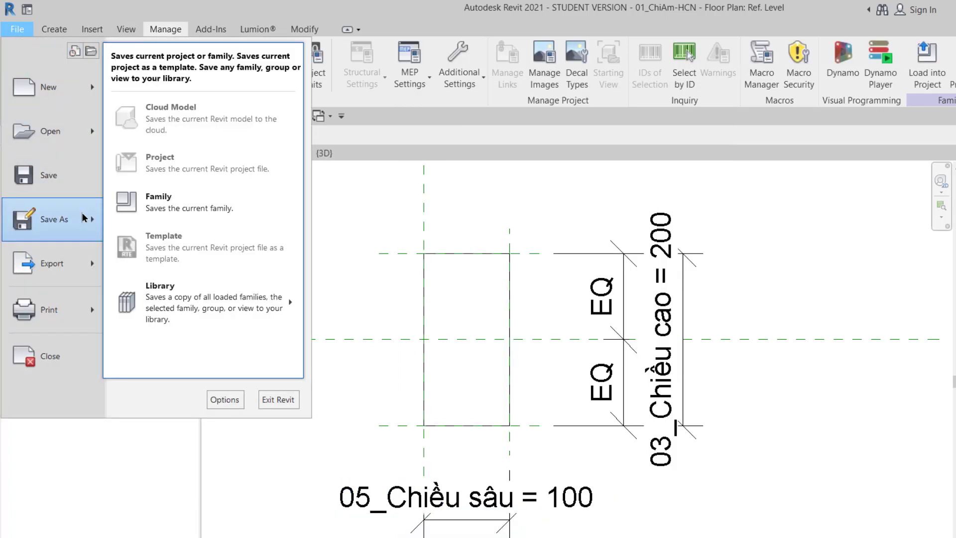
pyautogui.click(172, 197)
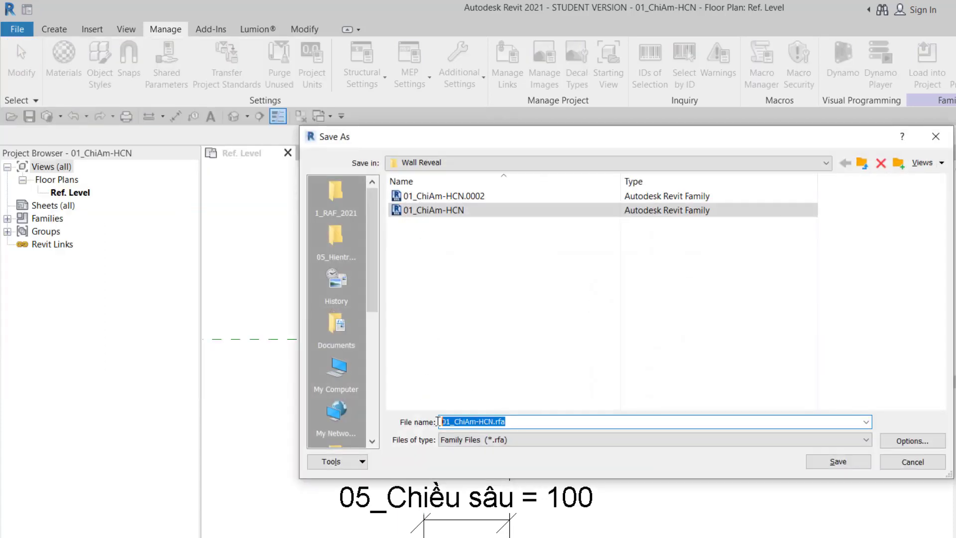
pyautogui.write('Tam')
pyautogui.click(844, 470)
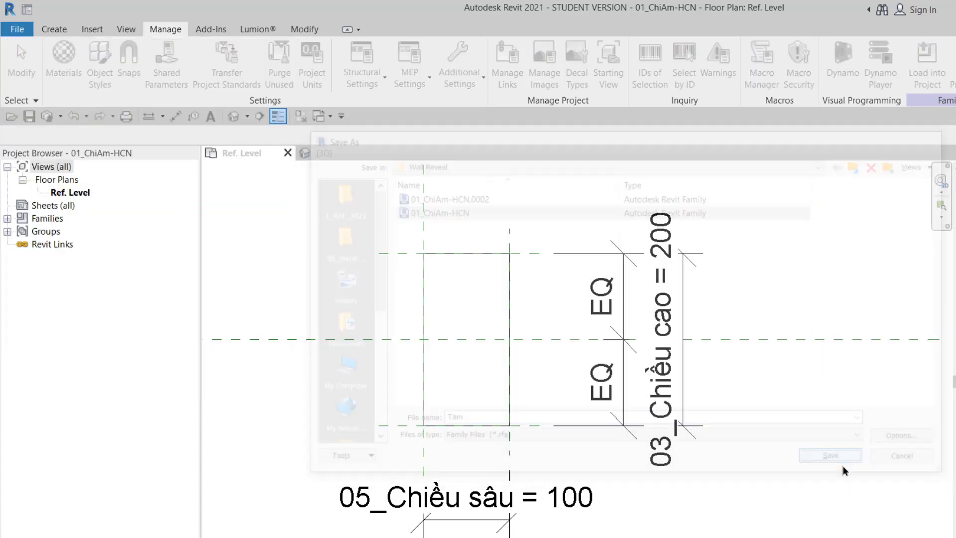
# Save the family as 01_ChiAm-HCN.rfa, replacing the existing file
pyautogui.click(17, 29)
pyautogui.moveTo(52, 219)
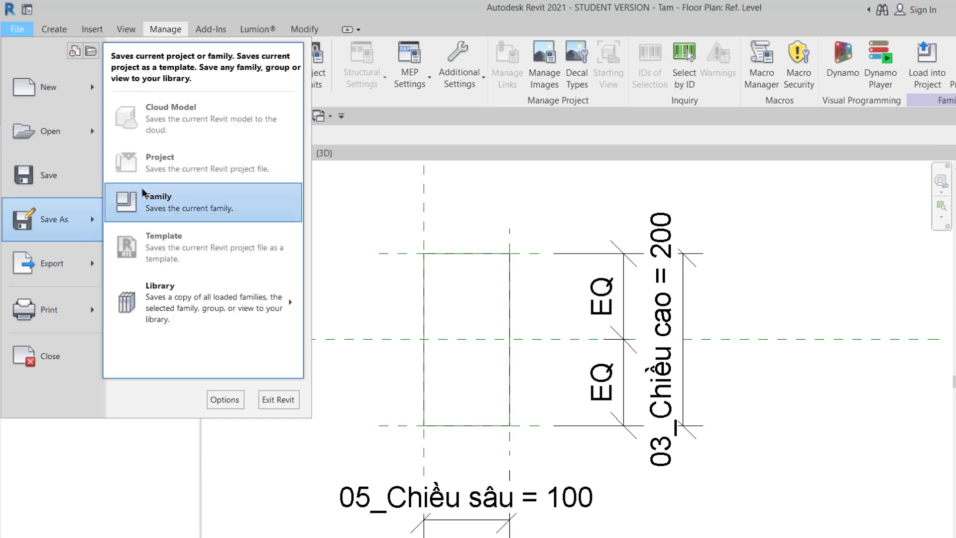
pyautogui.click(171, 196)
pyautogui.click(442, 215)
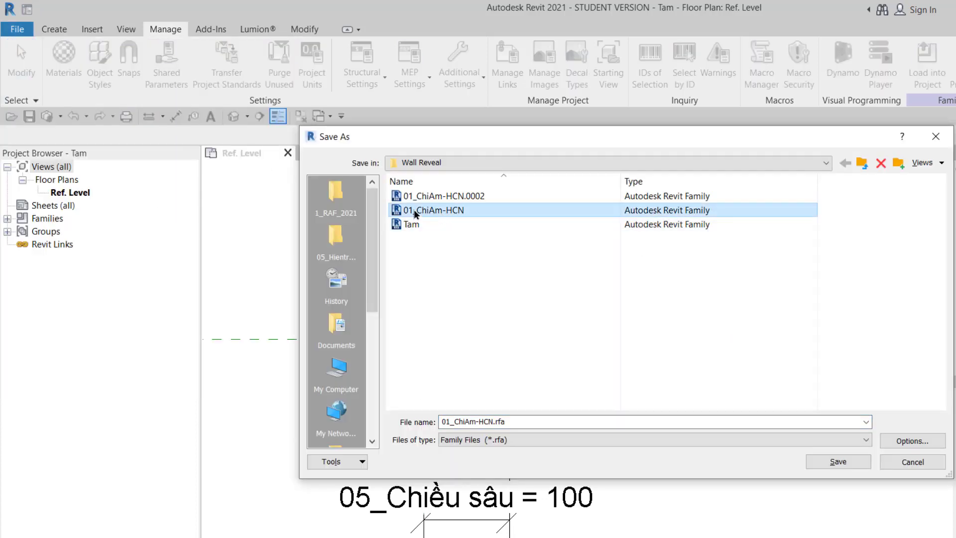
pyautogui.click(853, 463)
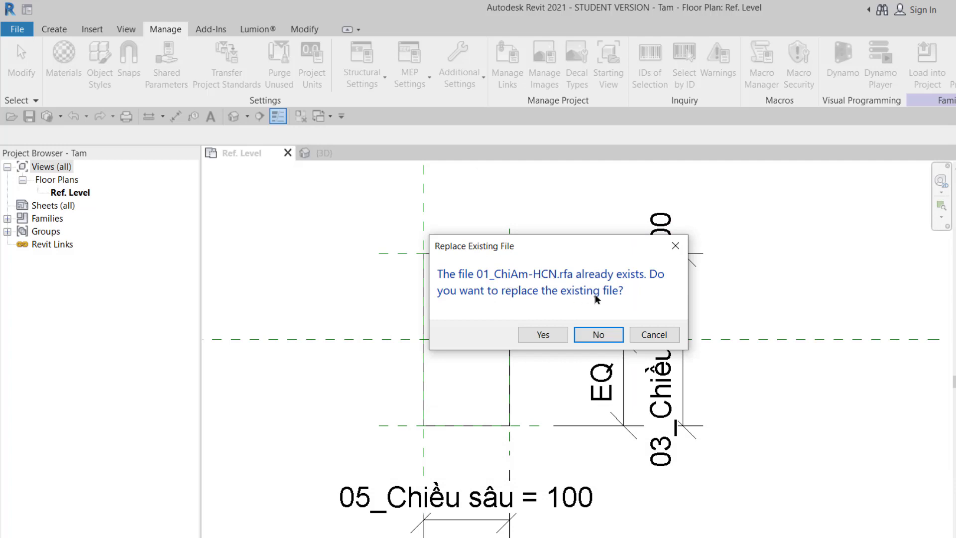
pyautogui.click(546, 335)
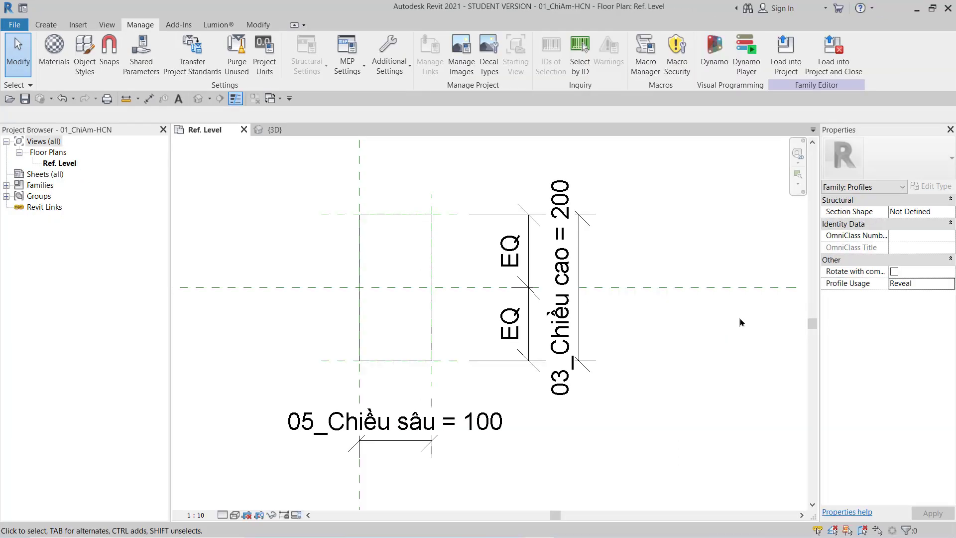
# Delete the 01_ChiAm-HCN profile family and its types from Project2
pyautogui.click(299, 131)
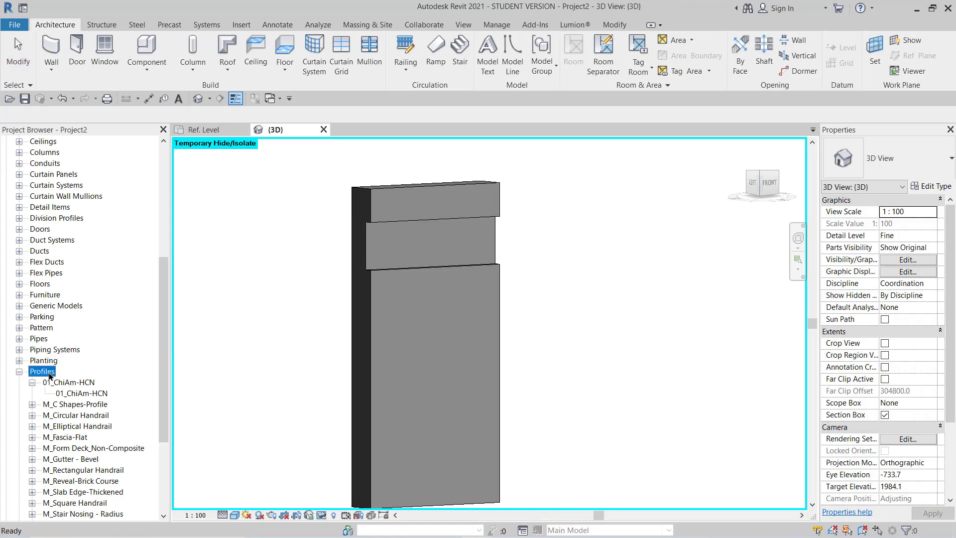
pyautogui.rightClick(73, 383)
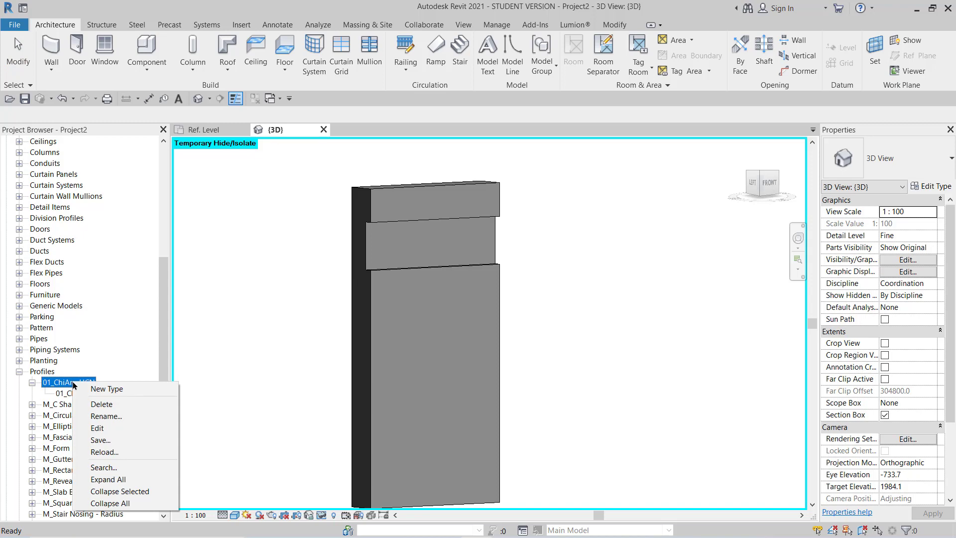
pyautogui.click(105, 405)
pyautogui.click(518, 314)
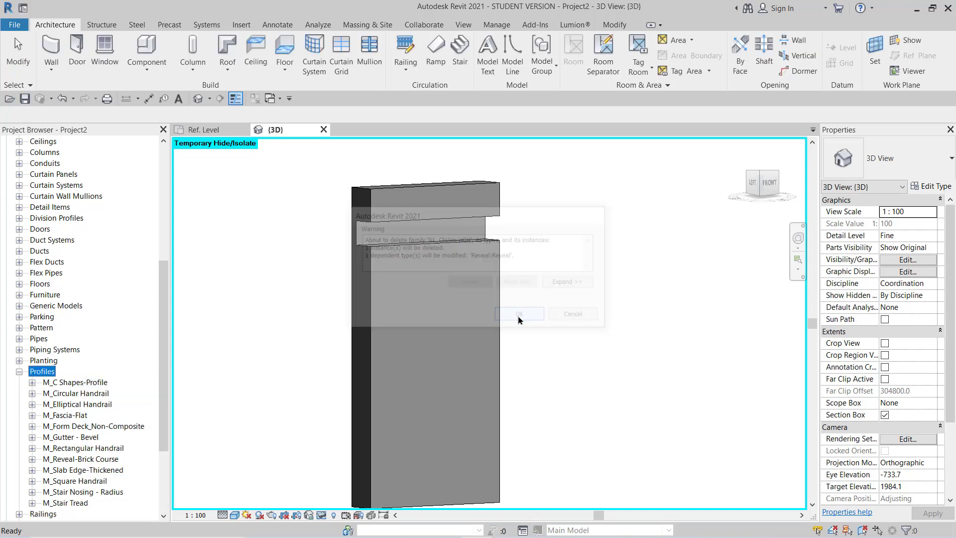
# Check the reveal's type profile list now shows Default, then return to the family plan
pyautogui.click(361, 234)
pyautogui.click(361, 234)
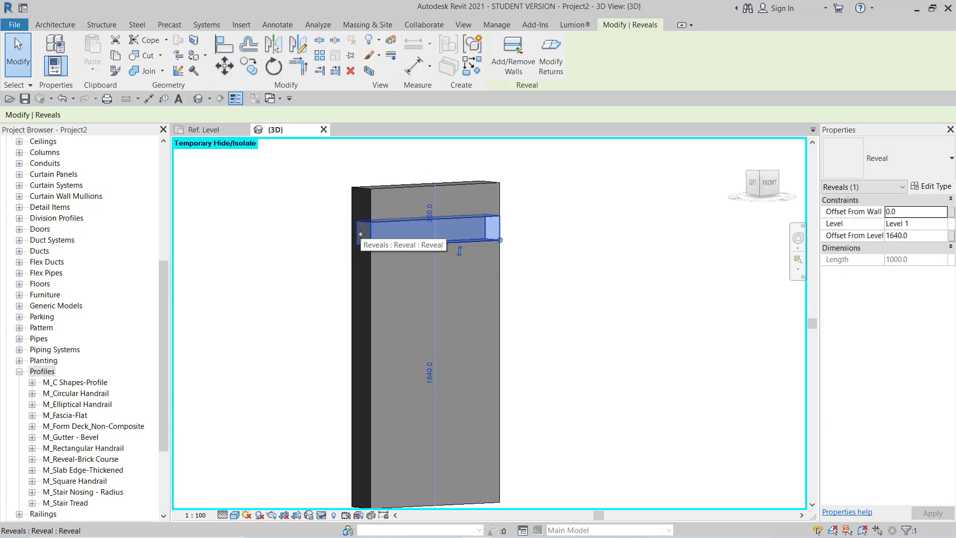
pyautogui.click(931, 187)
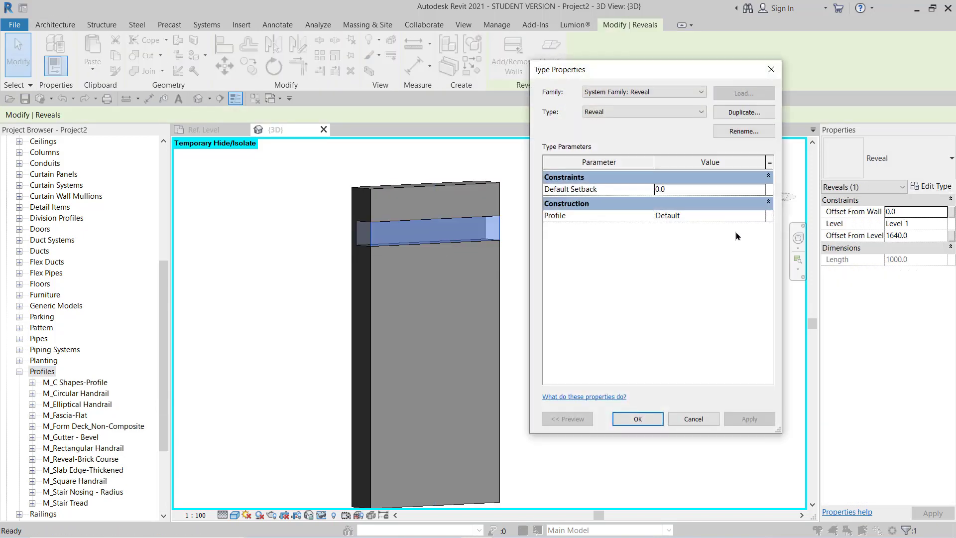
pyautogui.click(757, 215)
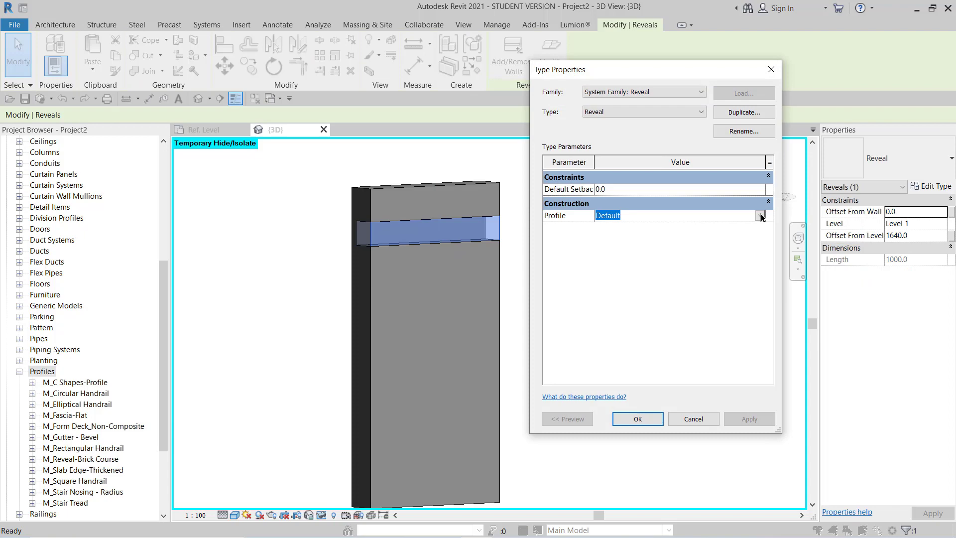
pyautogui.click(768, 65)
pyautogui.click(647, 187)
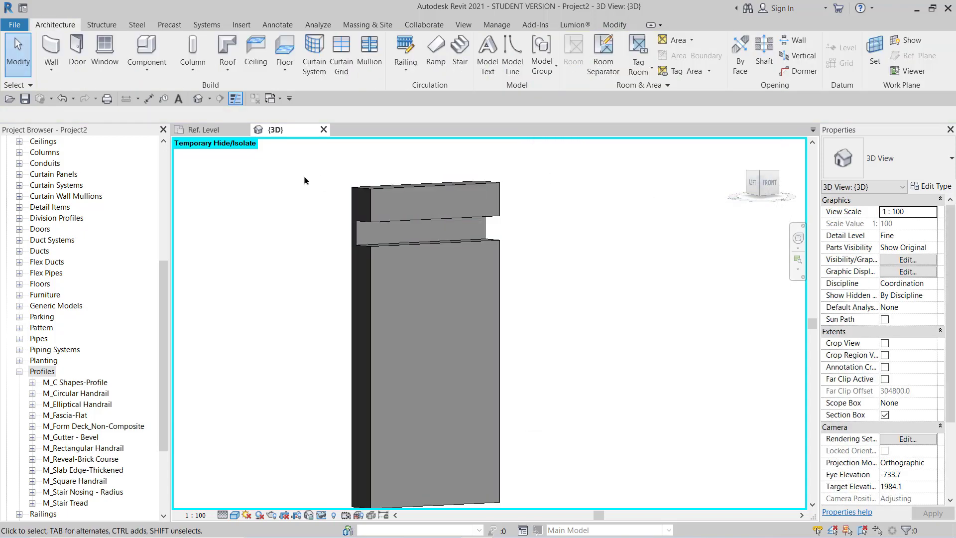
pyautogui.click(204, 130)
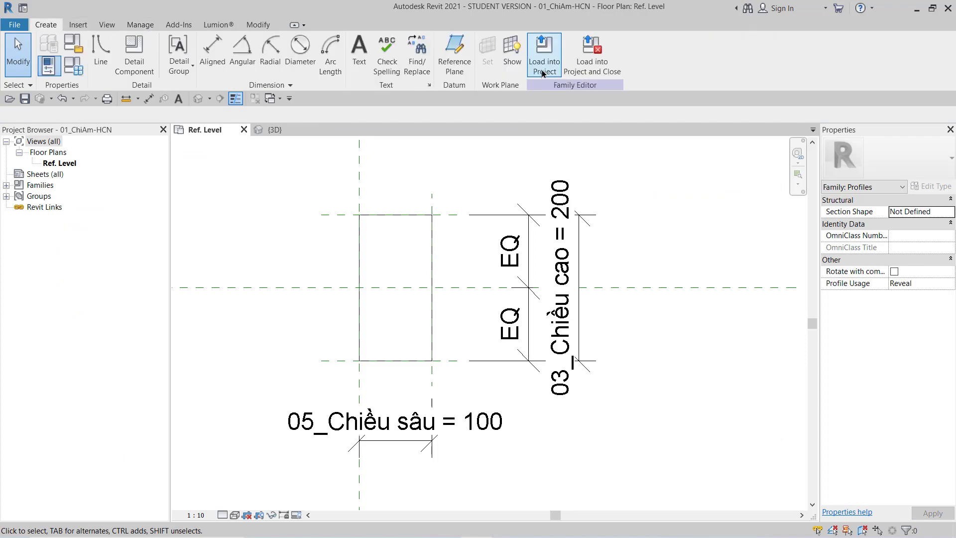
# Load the family into Project2 and set the reveal's profile to 01_ChiAm-HCN : 200x100
pyautogui.click(544, 49)
pyautogui.click(495, 230)
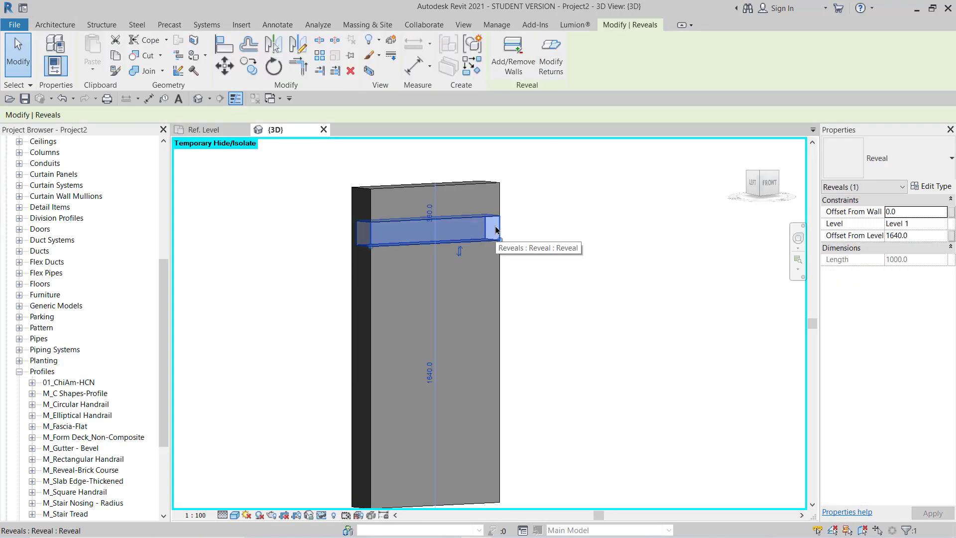
pyautogui.click(929, 186)
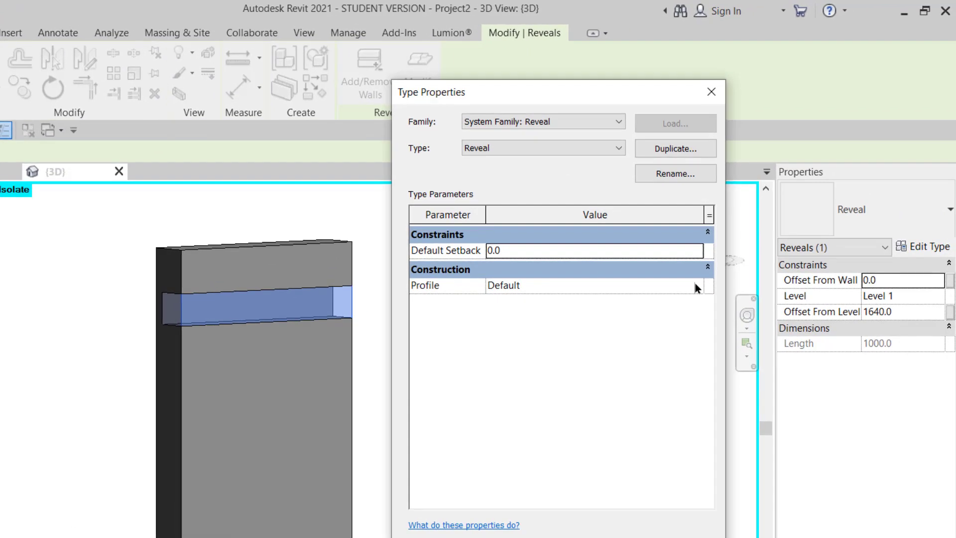
pyautogui.click(760, 216)
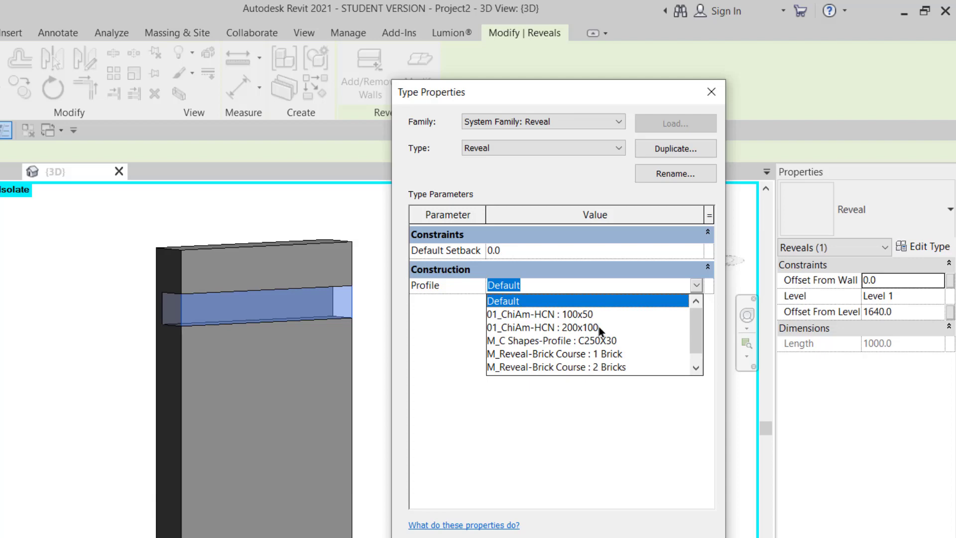
pyautogui.click(573, 313)
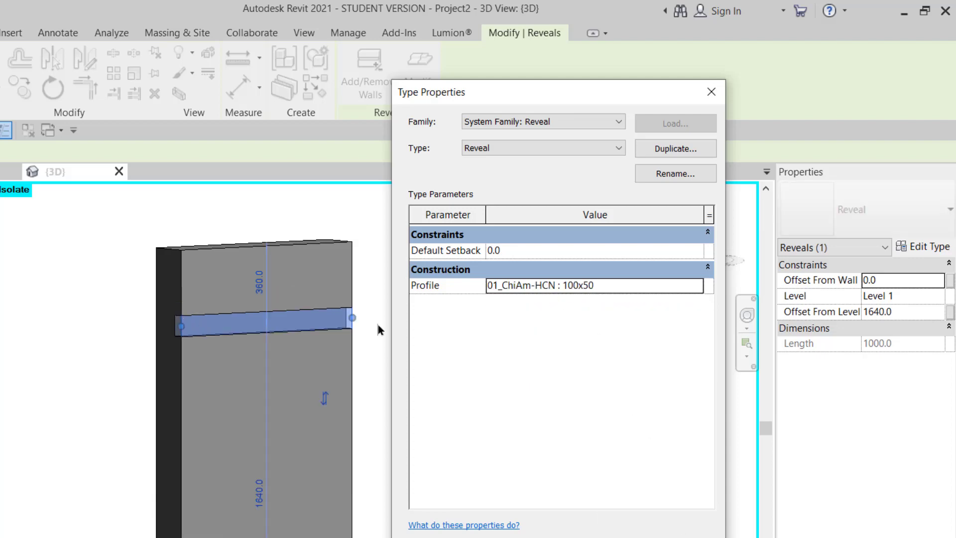
pyautogui.click(695, 291)
pyautogui.click(595, 328)
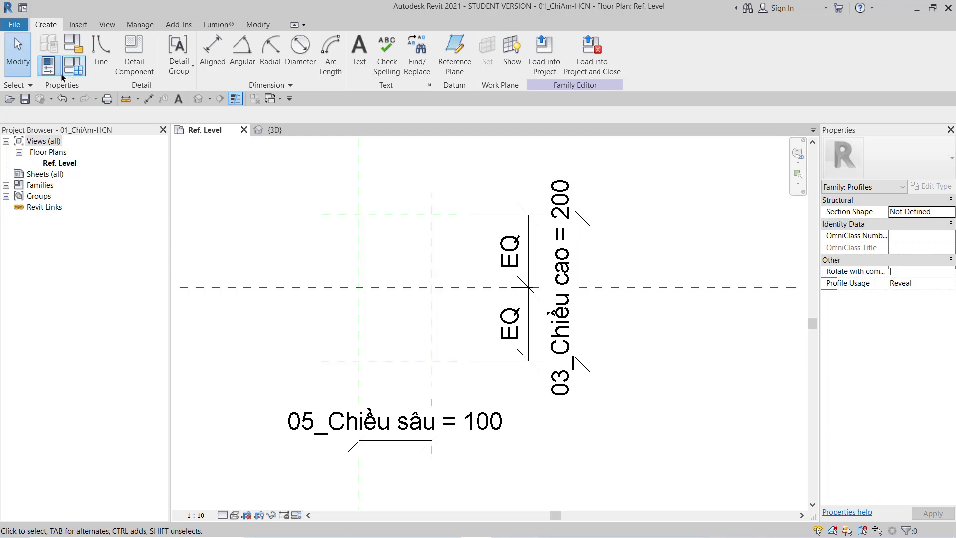
# Save the profile via Save As > Family under the new name 01_ChiAm-HBN.rfa
pyautogui.click(15, 24)
pyautogui.moveTo(47, 185)
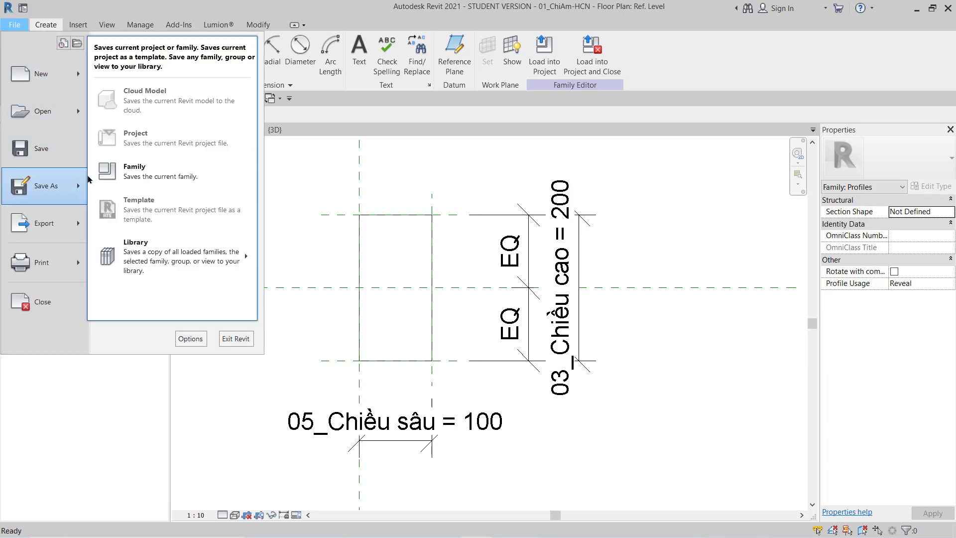
pyautogui.click(119, 169)
pyautogui.press('Delete')
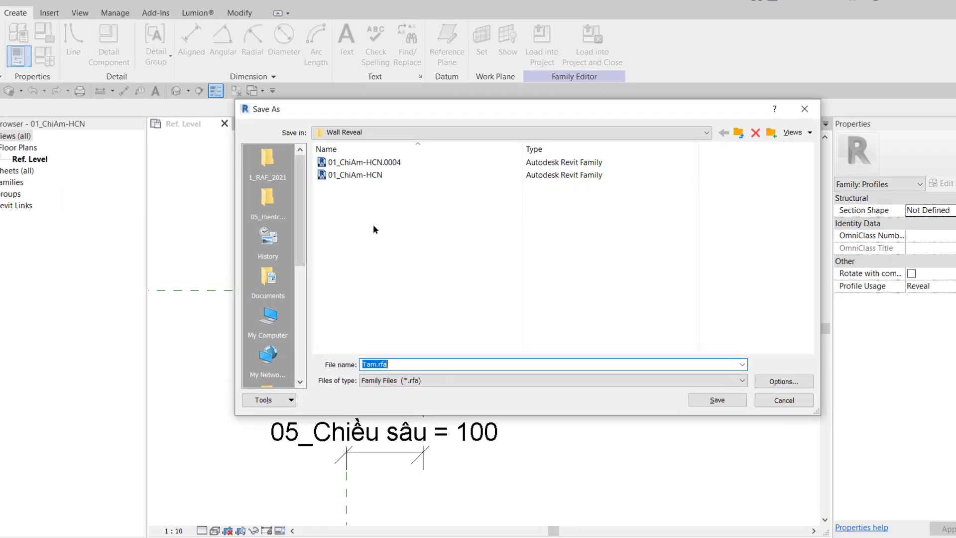
pyautogui.click(368, 178)
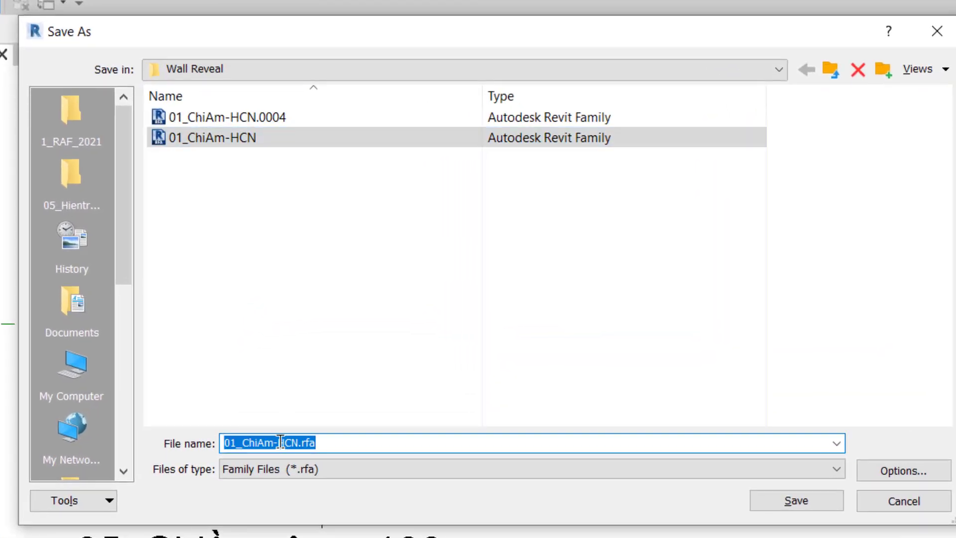
pyautogui.moveTo(284, 443); pyautogui.dragTo(400, 443)
pyautogui.write('BN')
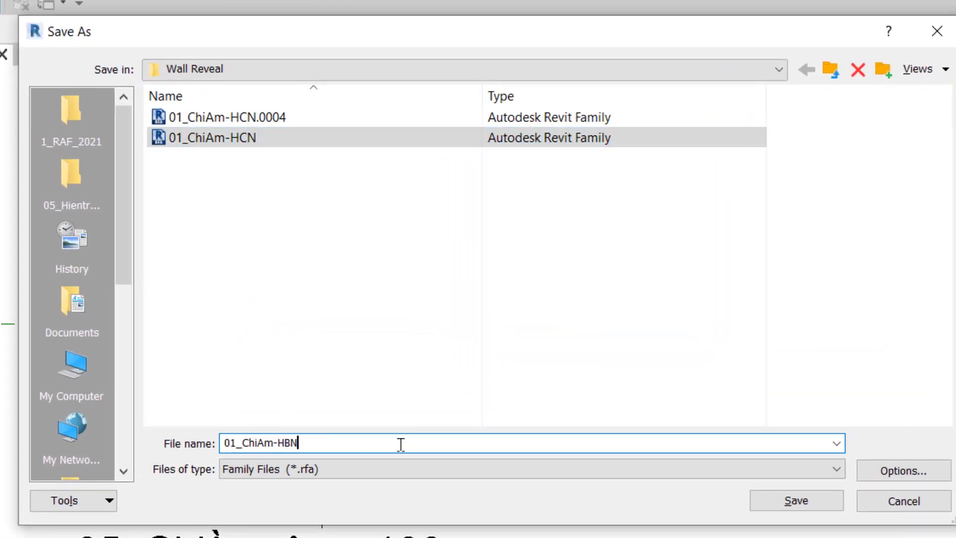
pyautogui.click(784, 501)
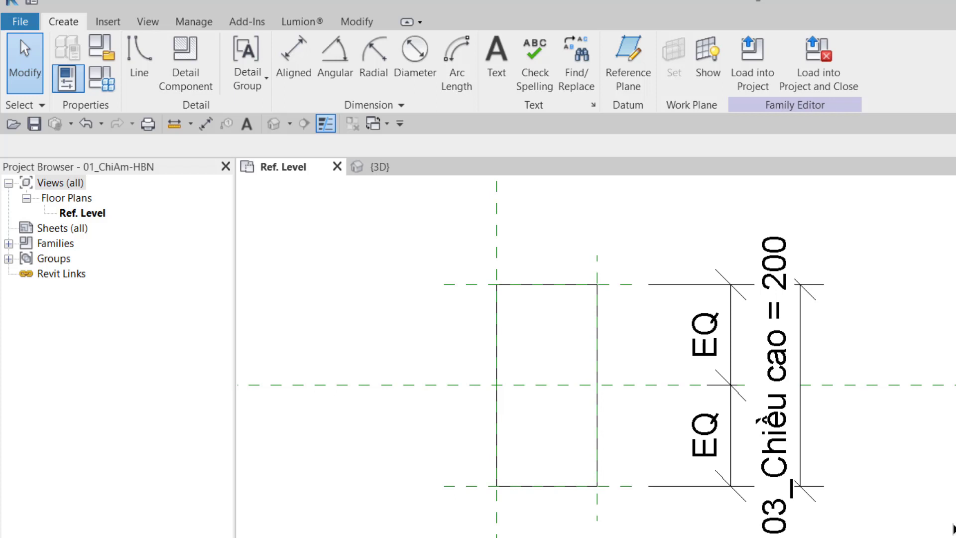
# Open and close the shared parameter file editor from the Manage tab
pyautogui.click(206, 27)
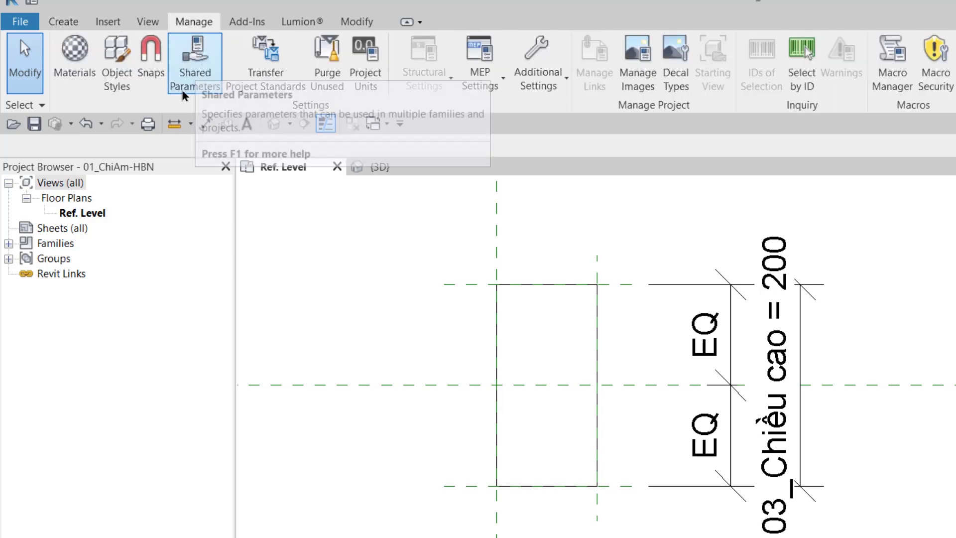
pyautogui.click(195, 87)
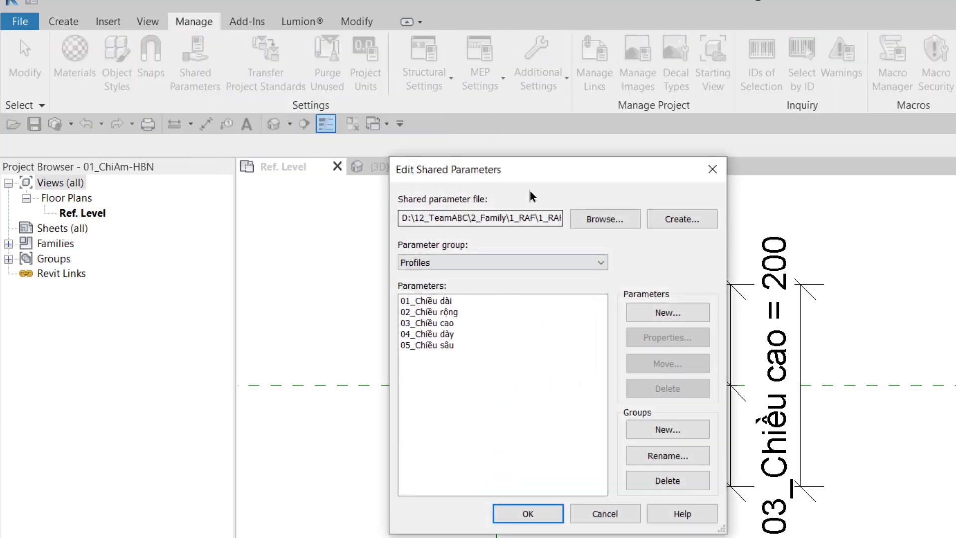
pyautogui.click(711, 169)
pyautogui.click(74, 20)
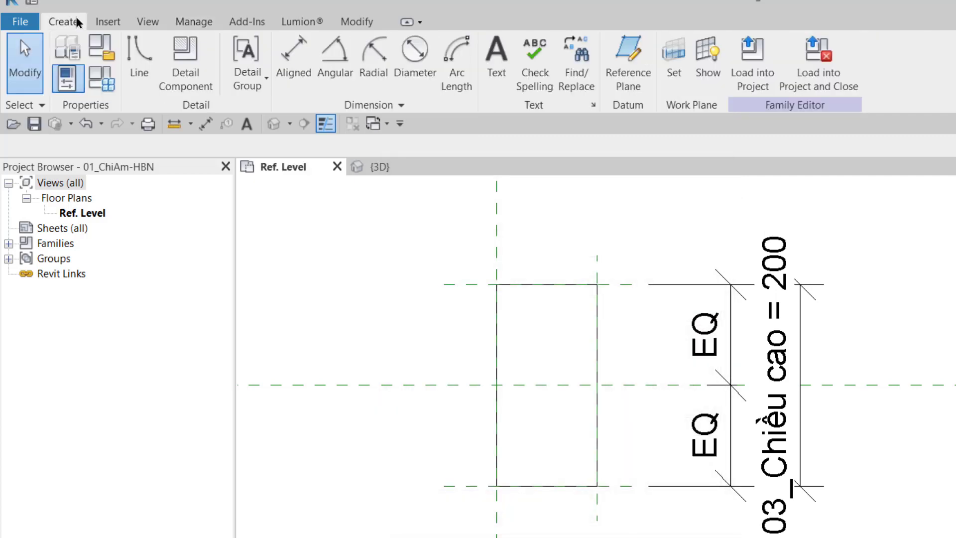
# Start a new shared family parameter and open the shared parameter file for editing
pyautogui.click(99, 76)
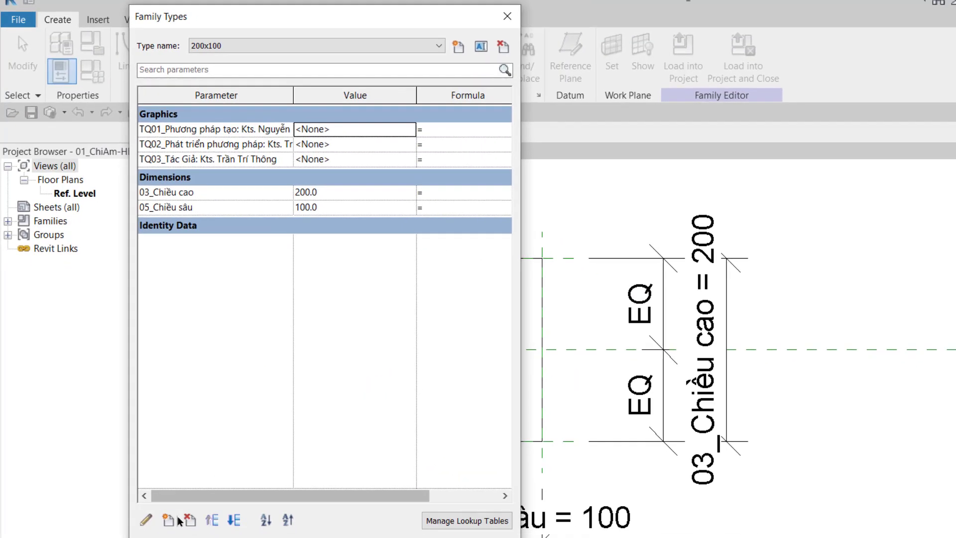
pyautogui.click(168, 520)
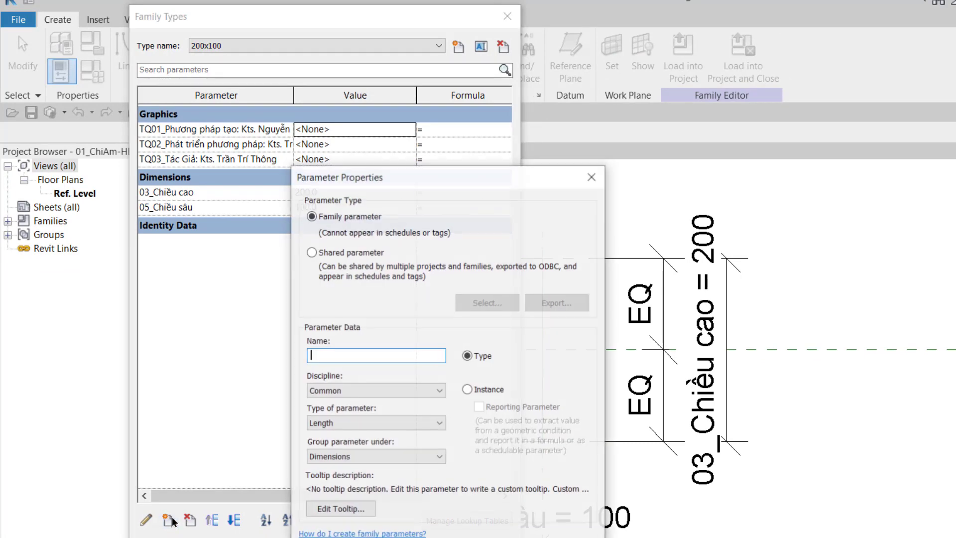
pyautogui.click(312, 252)
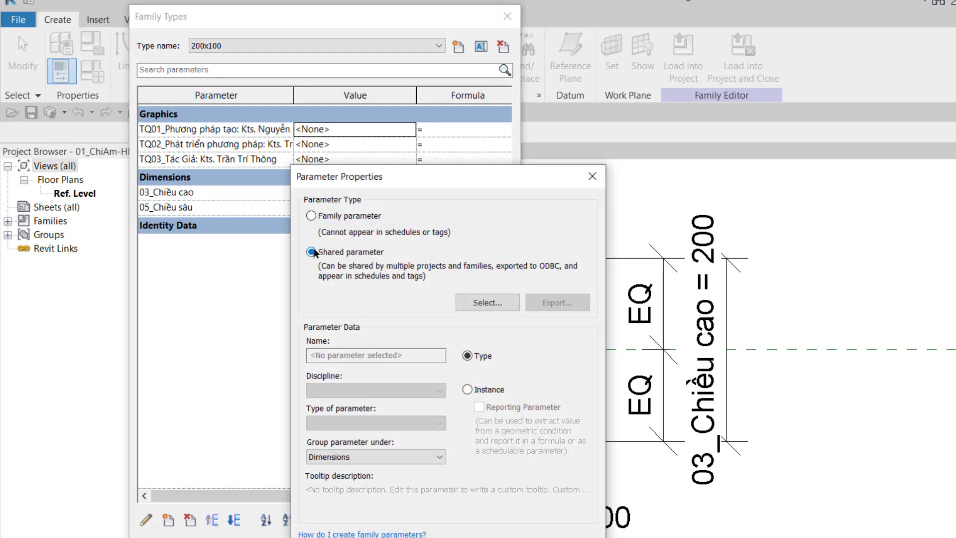
pyautogui.click(486, 302)
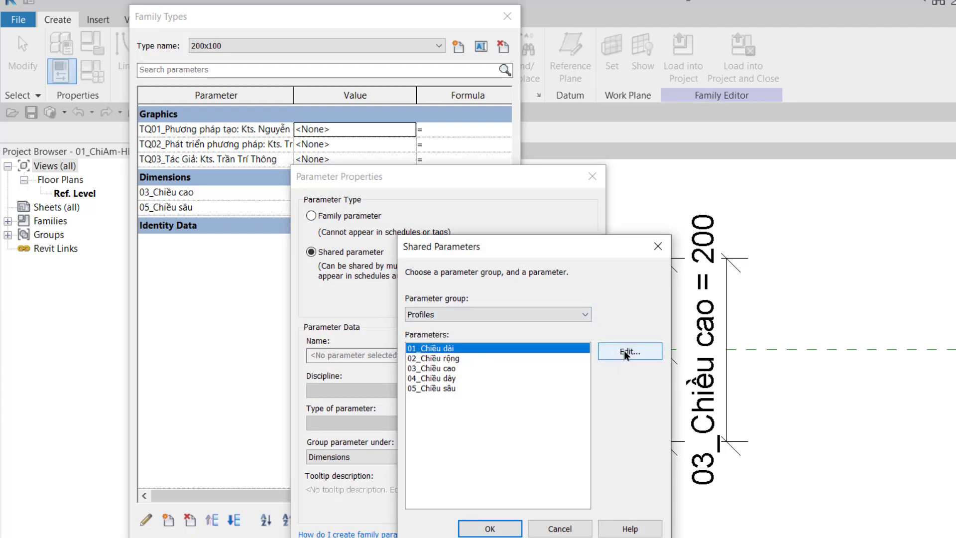
pyautogui.click(625, 355)
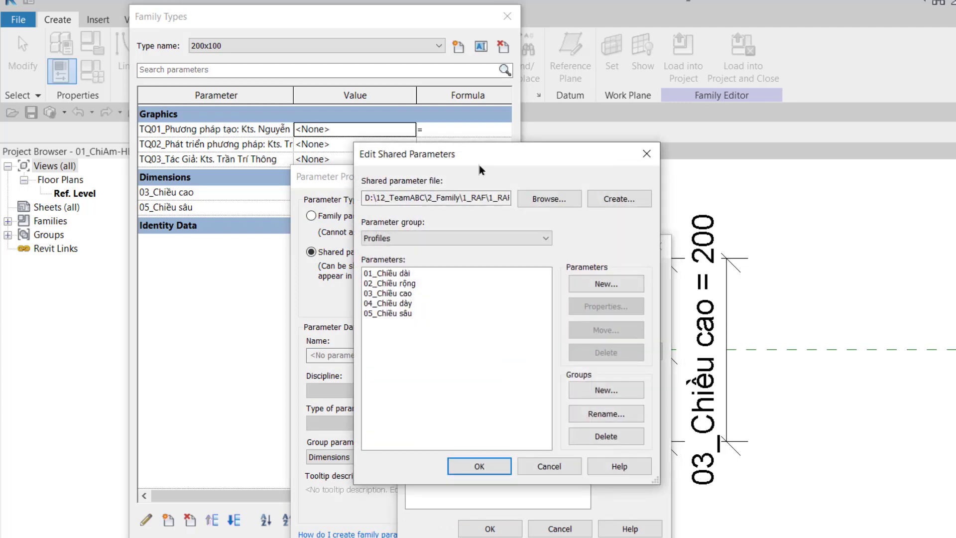
# Create shared parameters 06_Bán Kính and 07_Đường kính in the Profiles group
pyautogui.click(605, 283)
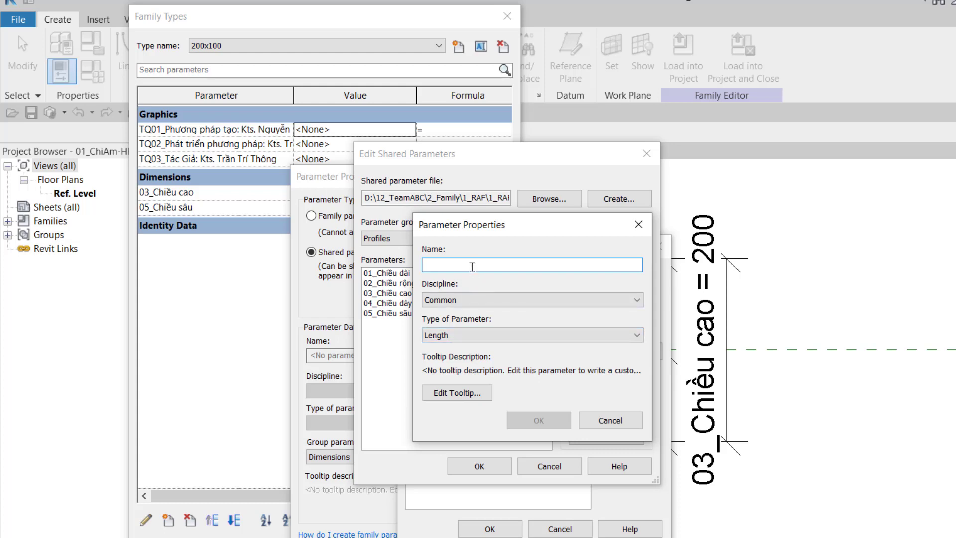
pyautogui.write('06_Bán Kính')
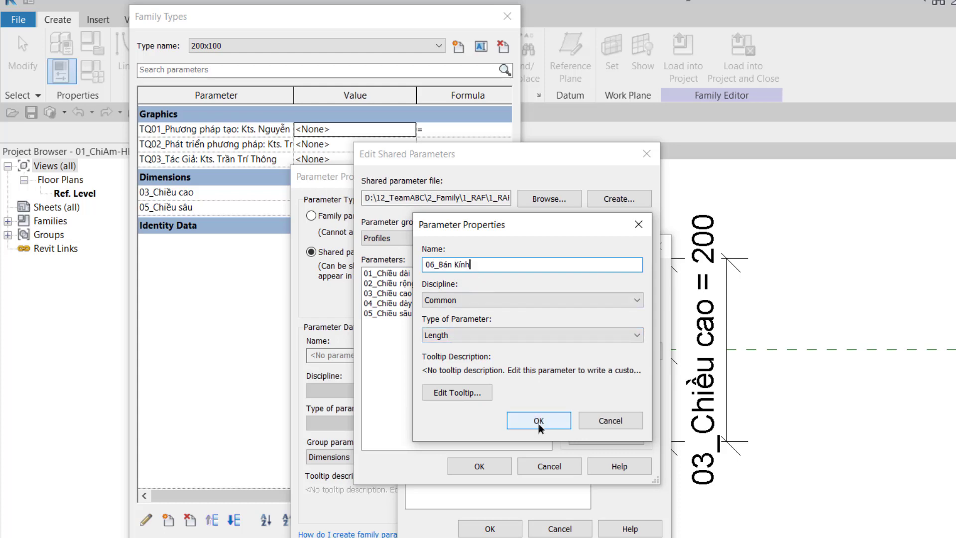
pyautogui.click(538, 420)
pyautogui.click(607, 284)
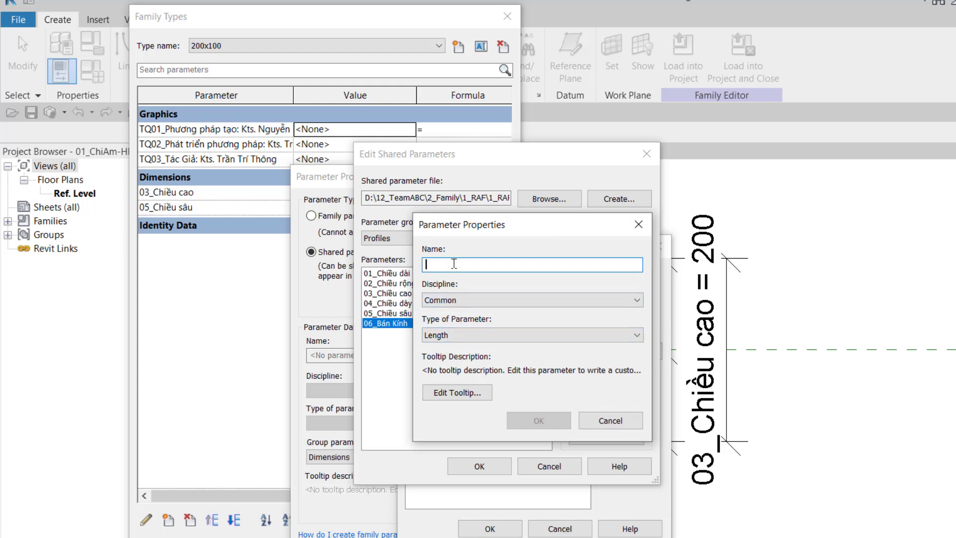
pyautogui.write('07_')
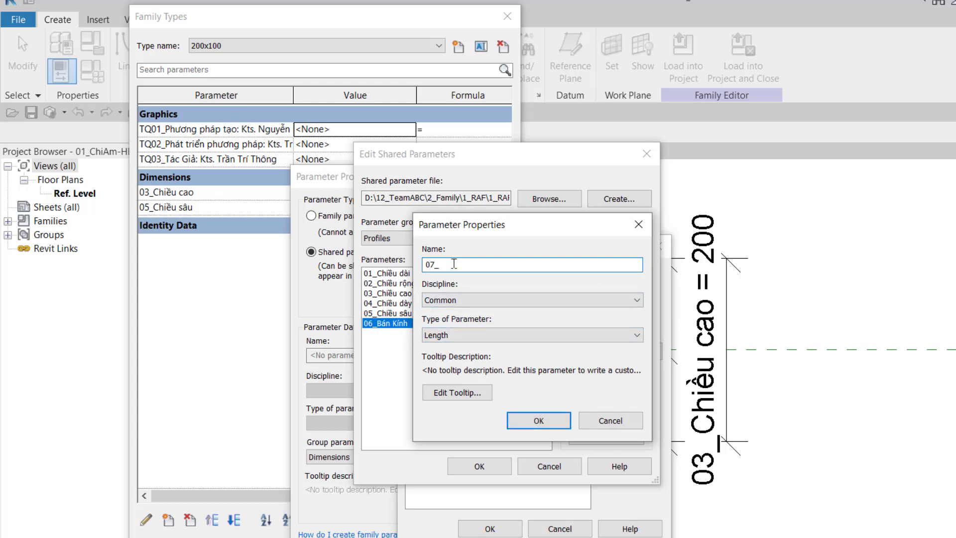
pyautogui.write('Đường kính')
pyautogui.click(538, 420)
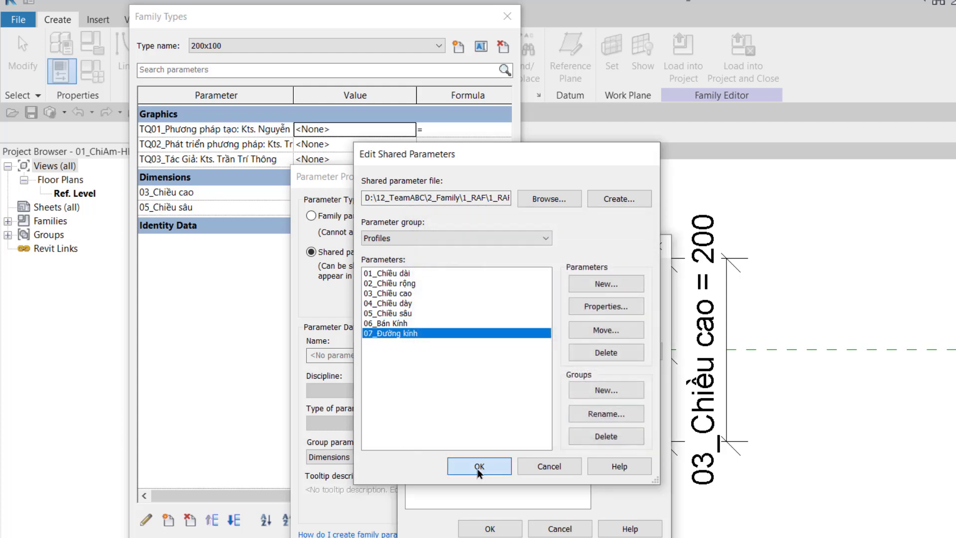
pyautogui.click(479, 466)
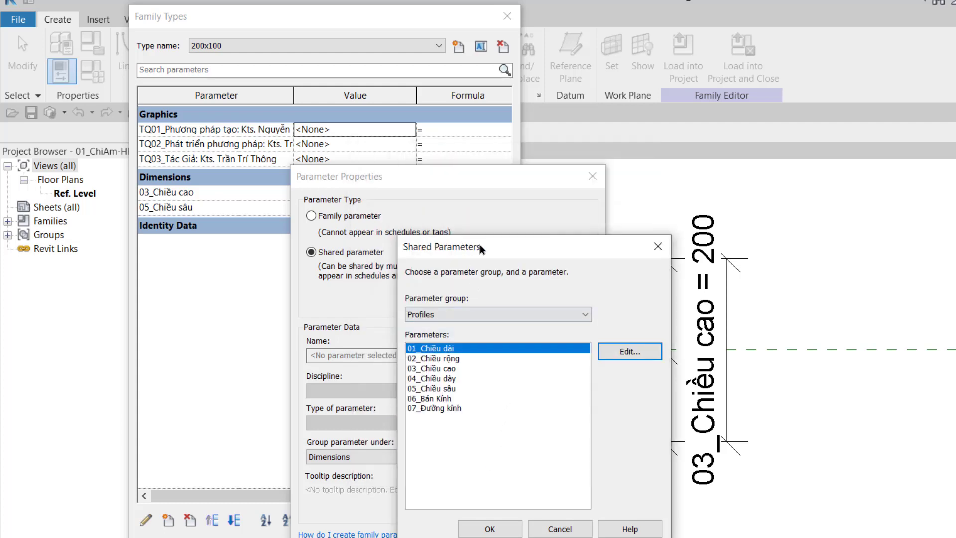
# Pick 06_Bán Kính from the shared list and add it to the family
pyautogui.moveTo(480, 248); pyautogui.dragTo(508, 243)
pyautogui.click(471, 395)
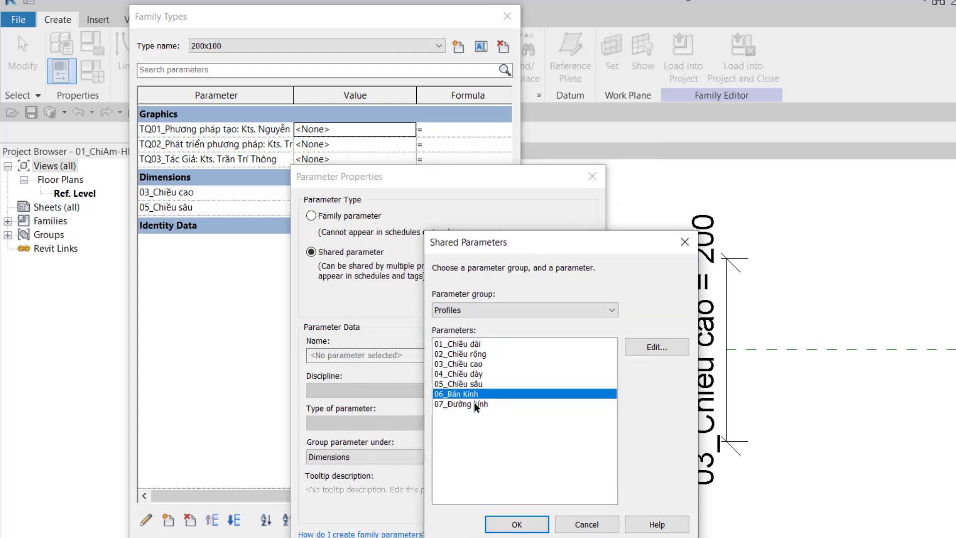
pyautogui.click(475, 407)
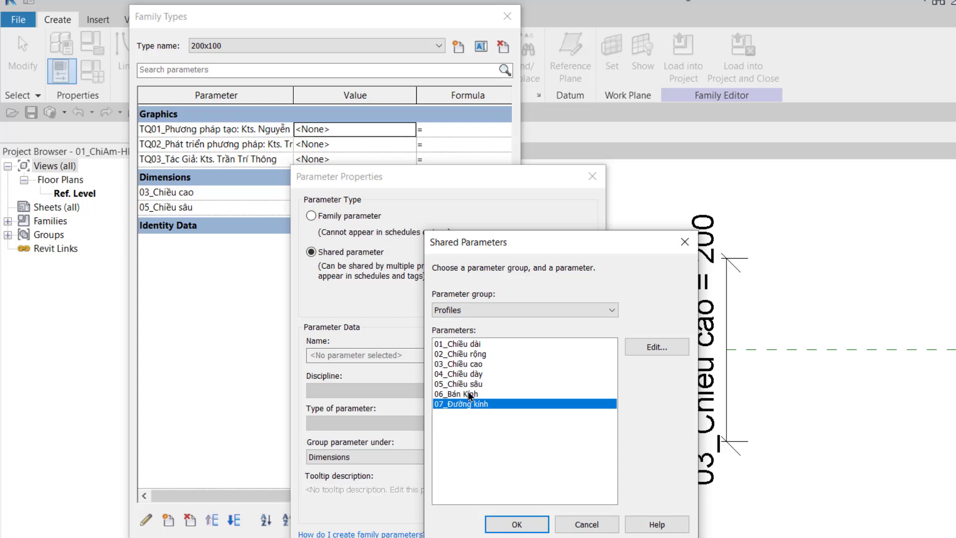
pyautogui.click(516, 524)
pyautogui.press('Return')
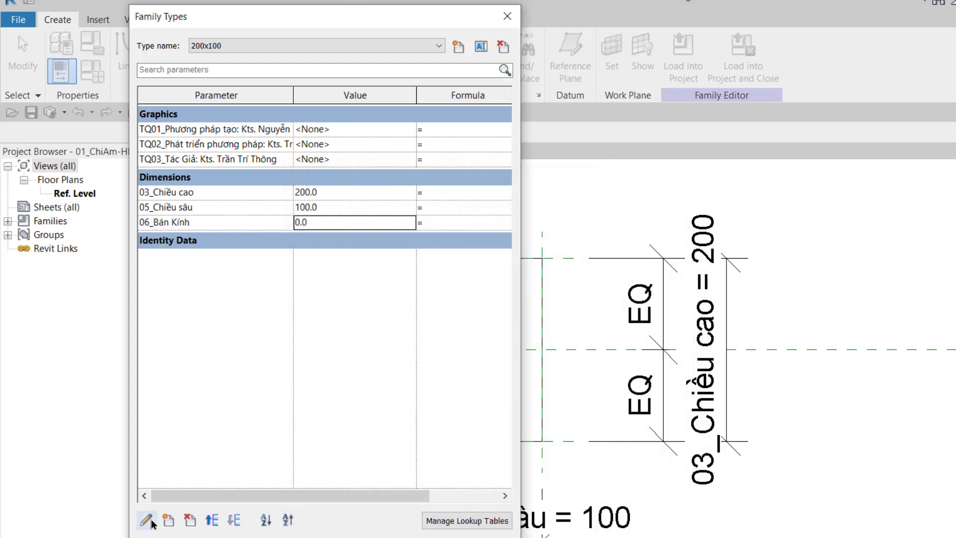
# Add the shared parameter 07_Đường kính to the family
pyautogui.click(169, 520)
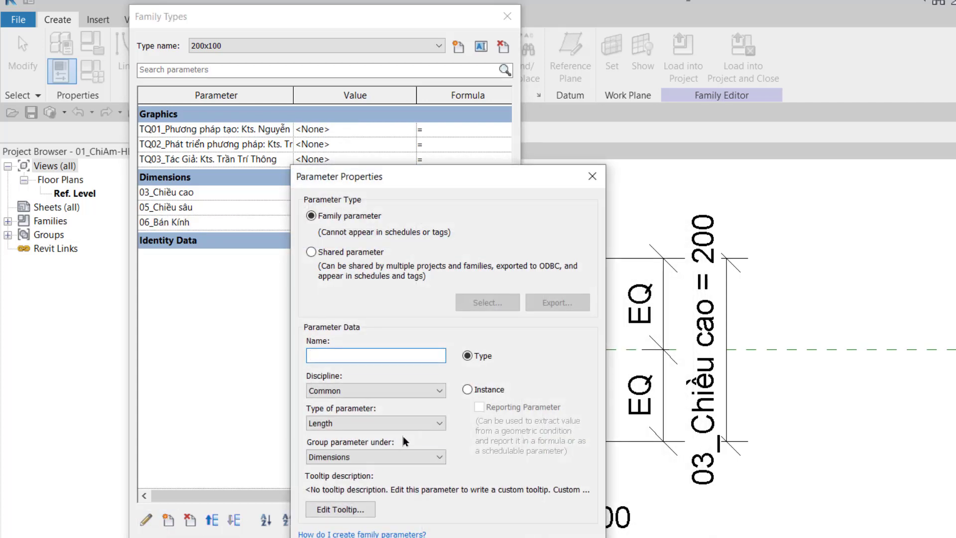
pyautogui.click(311, 251)
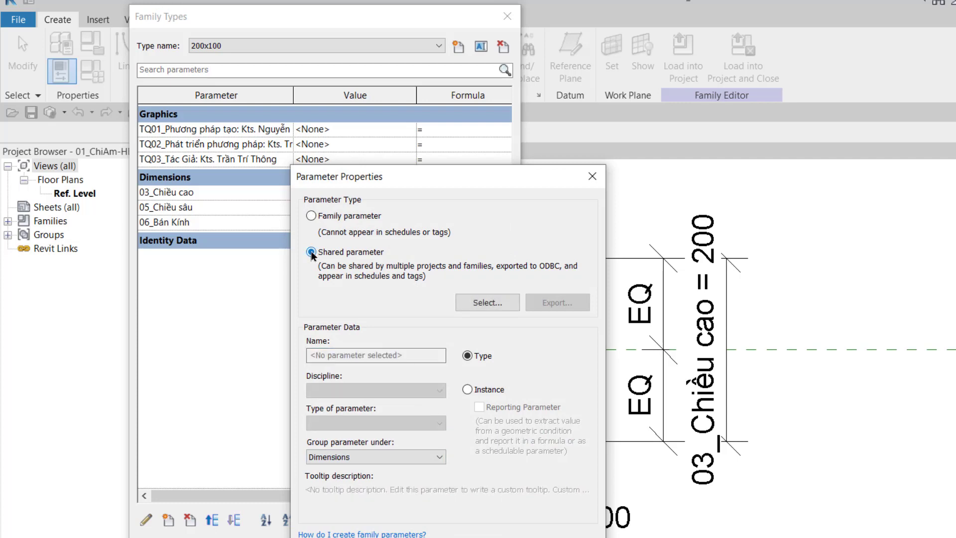
pyautogui.click(482, 302)
pyautogui.click(483, 404)
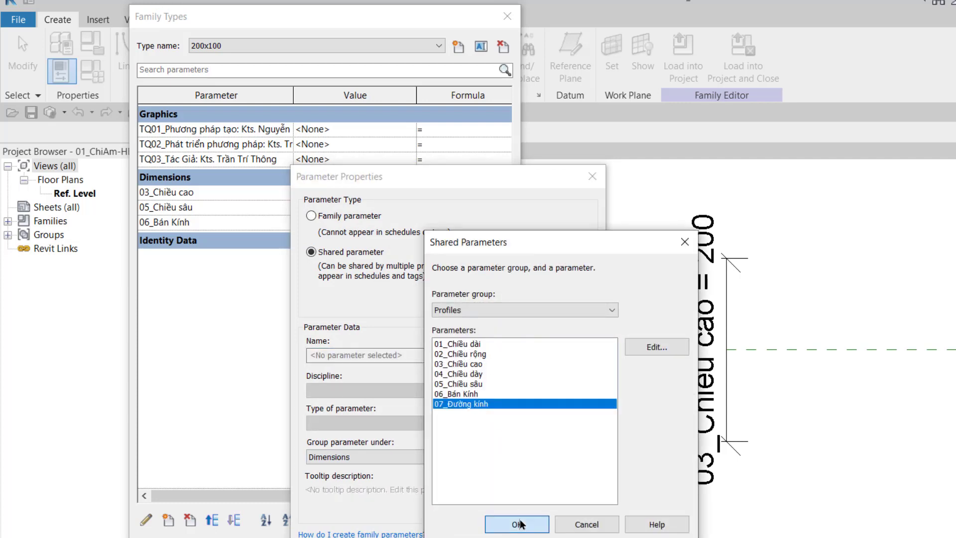
pyautogui.click(515, 524)
pyautogui.press('Return')
pyautogui.press('Return')
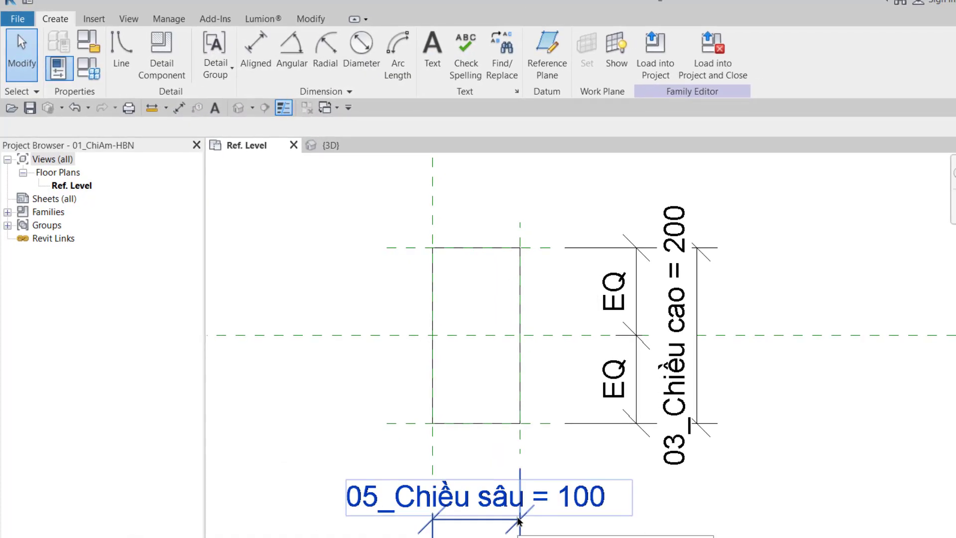
# Label the width dimension 06_Bán Kính and the 200 height dimension 07_Đường kính
pyautogui.click(517, 520)
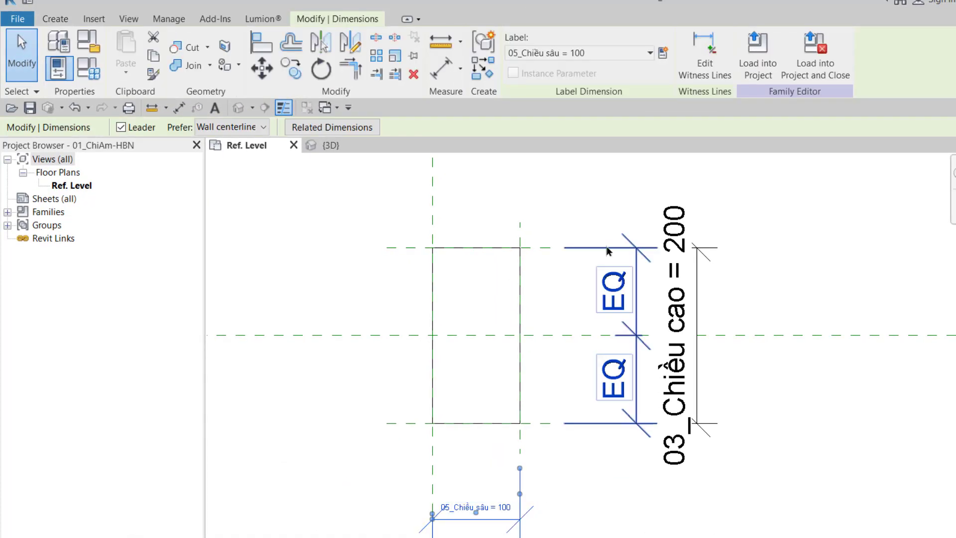
pyautogui.click(625, 53)
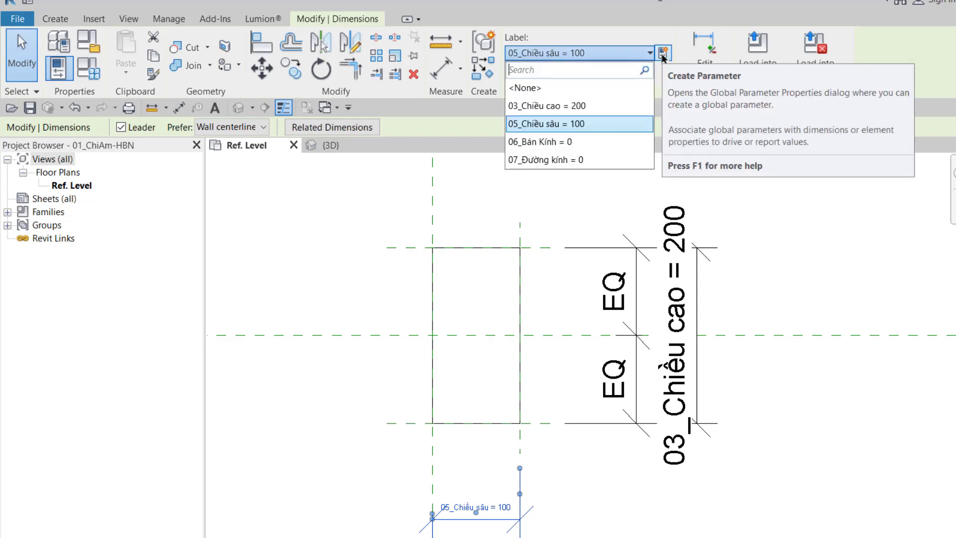
pyautogui.click(583, 142)
pyautogui.click(780, 280)
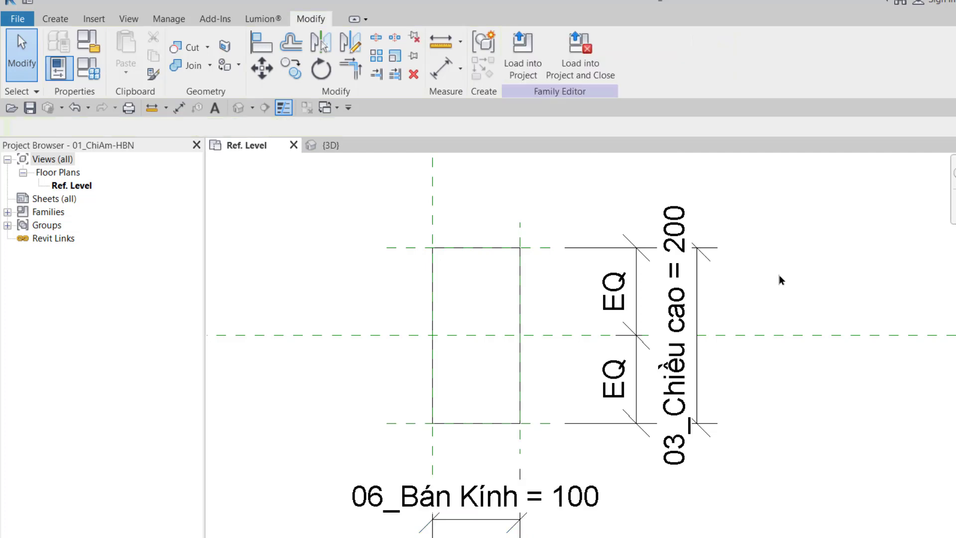
pyautogui.click(697, 279)
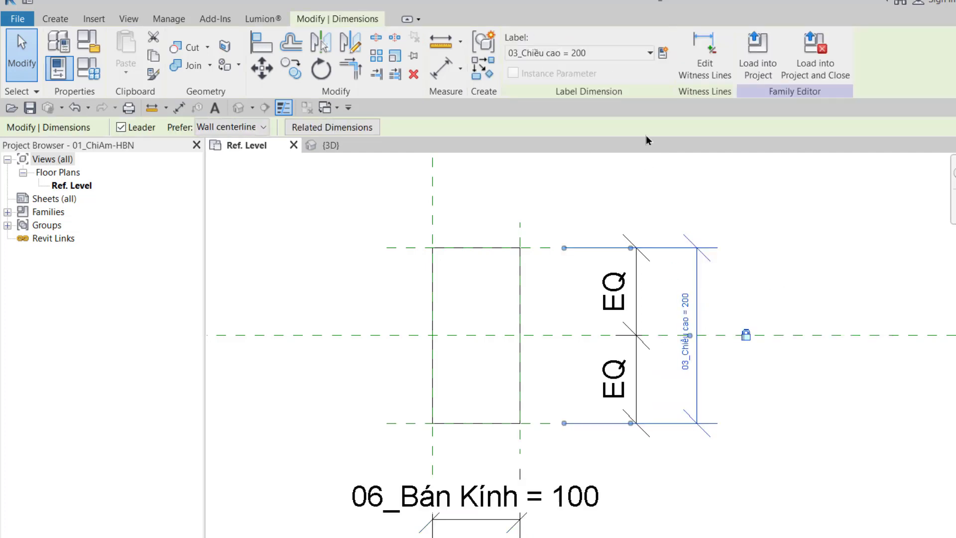
pyautogui.click(647, 53)
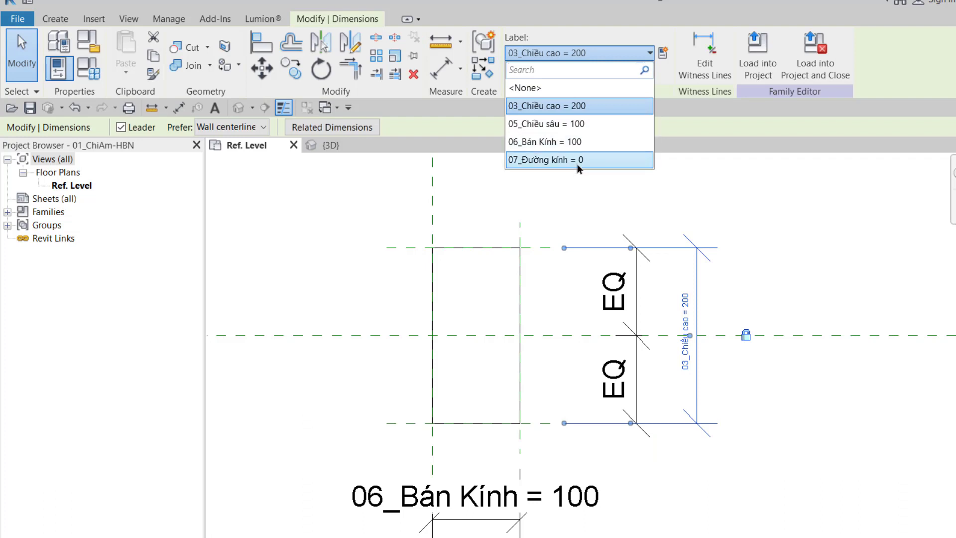
pyautogui.click(579, 159)
pyautogui.click(784, 224)
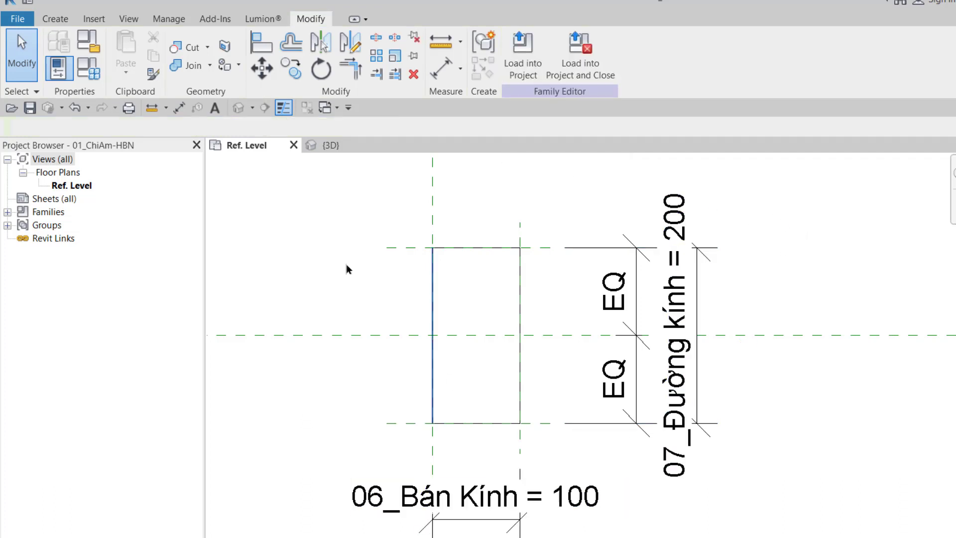
# Delete the 03_Chiều cao and 05_Chiều sâu parameters in Family Types, confirming each deletion
pyautogui.click(96, 72)
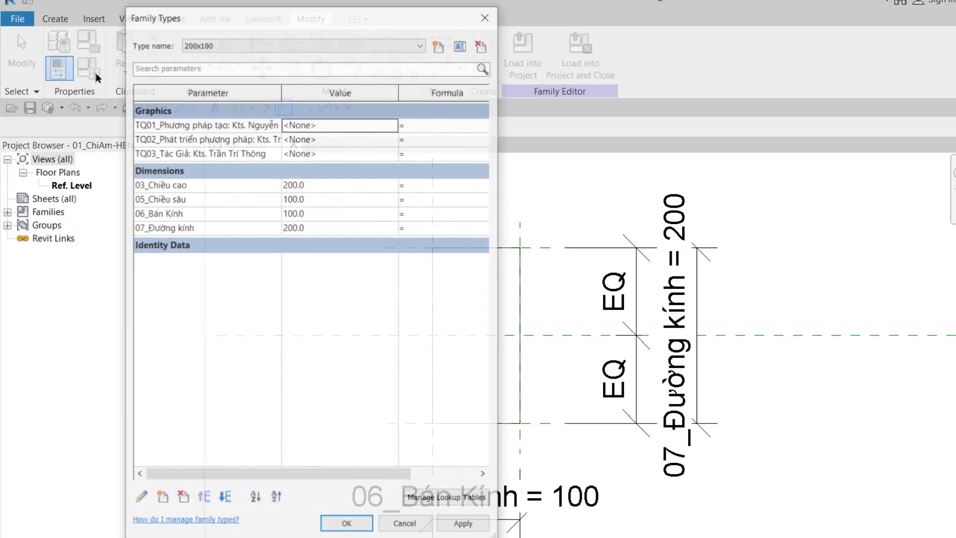
pyautogui.click(173, 185)
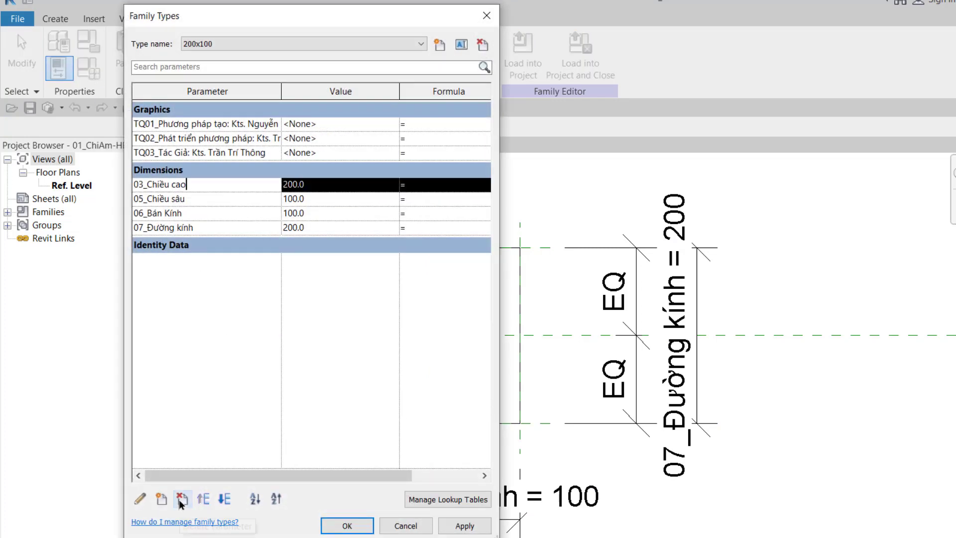
pyautogui.click(182, 498)
pyautogui.click(611, 322)
pyautogui.click(222, 187)
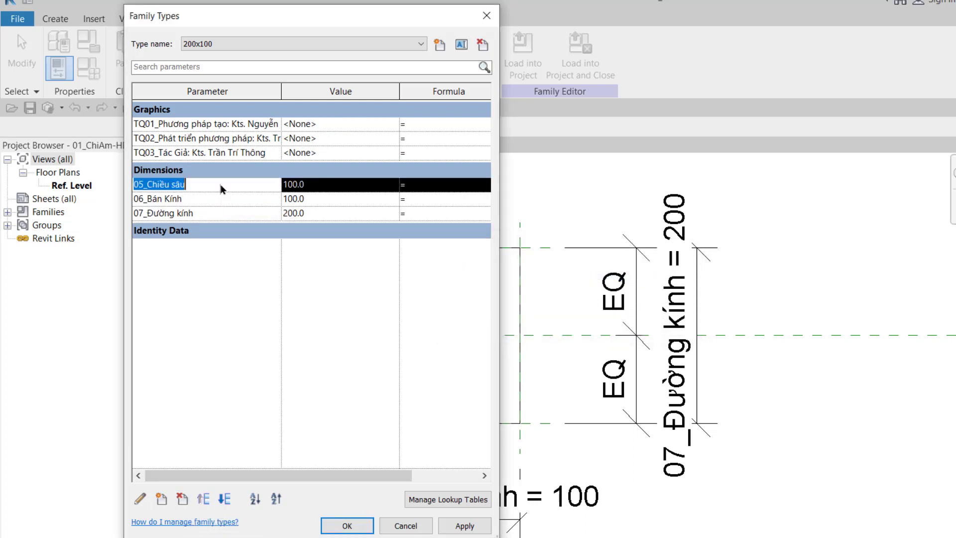
pyautogui.click(183, 499)
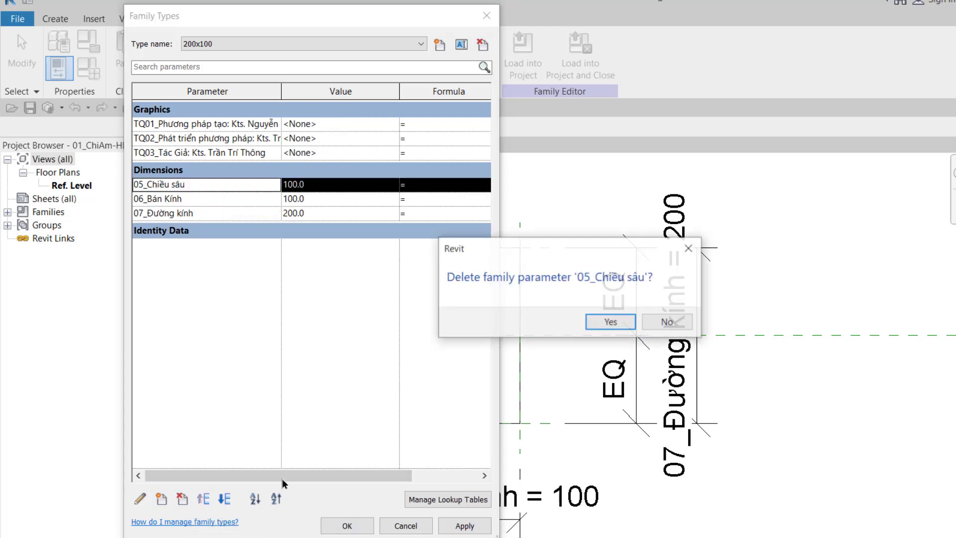
pyautogui.click(613, 322)
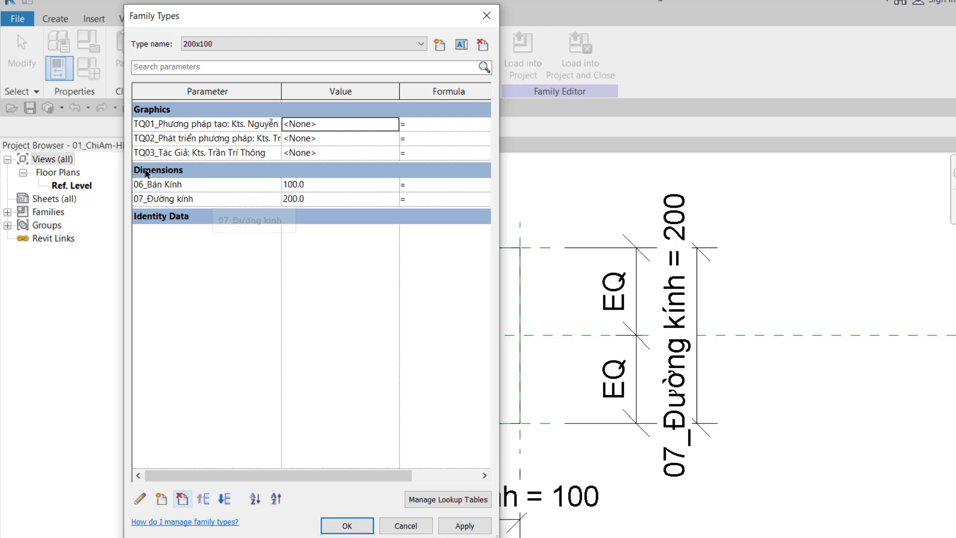
pyautogui.click(355, 524)
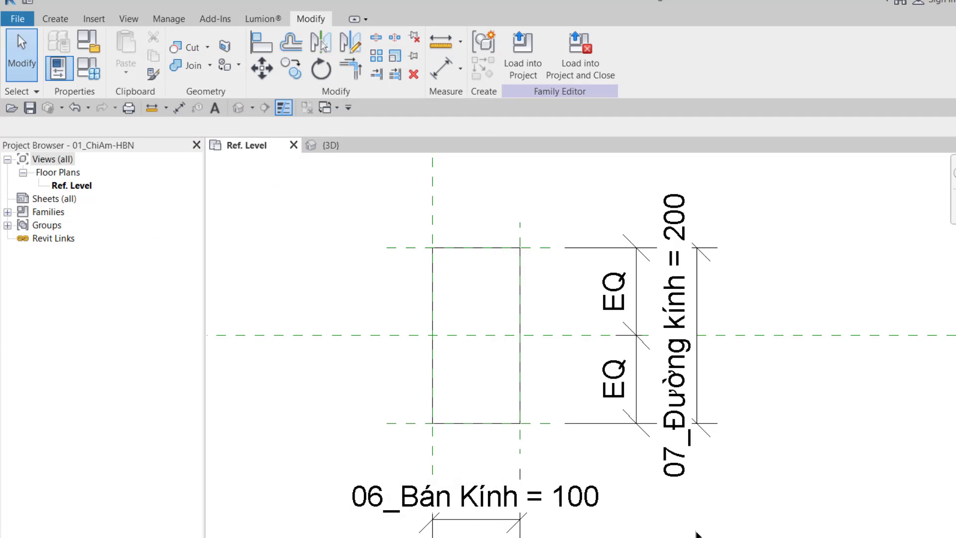
# Turn off Thin Lines and delete the rectangle's top, right and bottom edges
pyautogui.press('t')
pyautogui.press('l')
pyautogui.scroll(1, 377, 267)
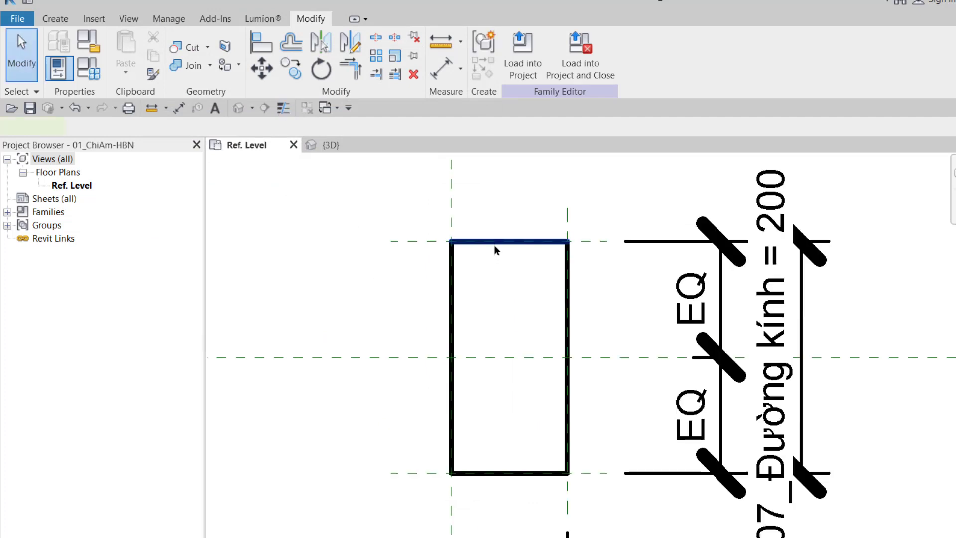
pyautogui.click(495, 242)
pyautogui.press('Delete')
pyautogui.click(567, 338)
pyautogui.press('Delete')
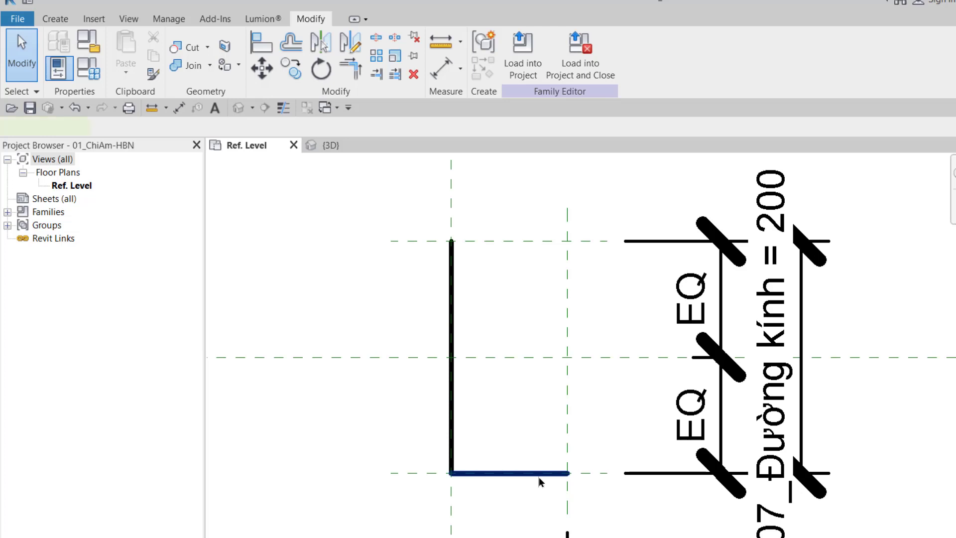
pyautogui.click(540, 478)
pyautogui.press('Delete')
# Detach the left line's ends, then align and lock them to the top and bottom reference planes
pyautogui.click(455, 387)
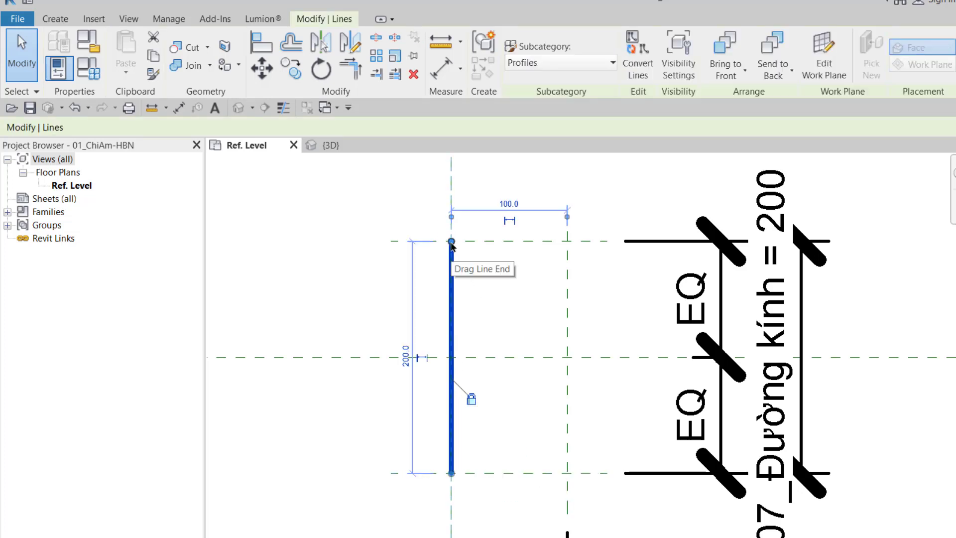
pyautogui.moveTo(451, 241); pyautogui.dragTo(451, 265)
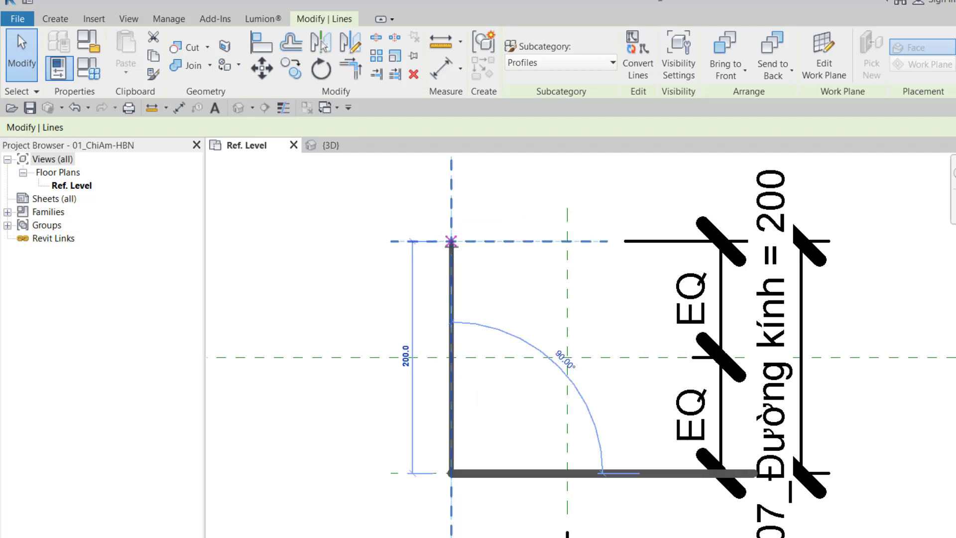
pyautogui.moveTo(451, 473); pyautogui.dragTo(452, 444)
pyautogui.press('Escape')
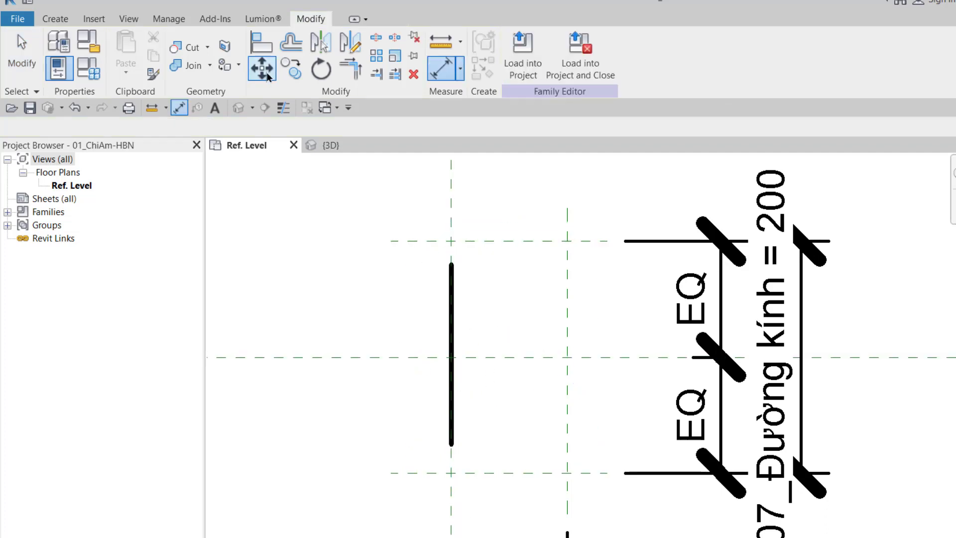
pyautogui.click(254, 49)
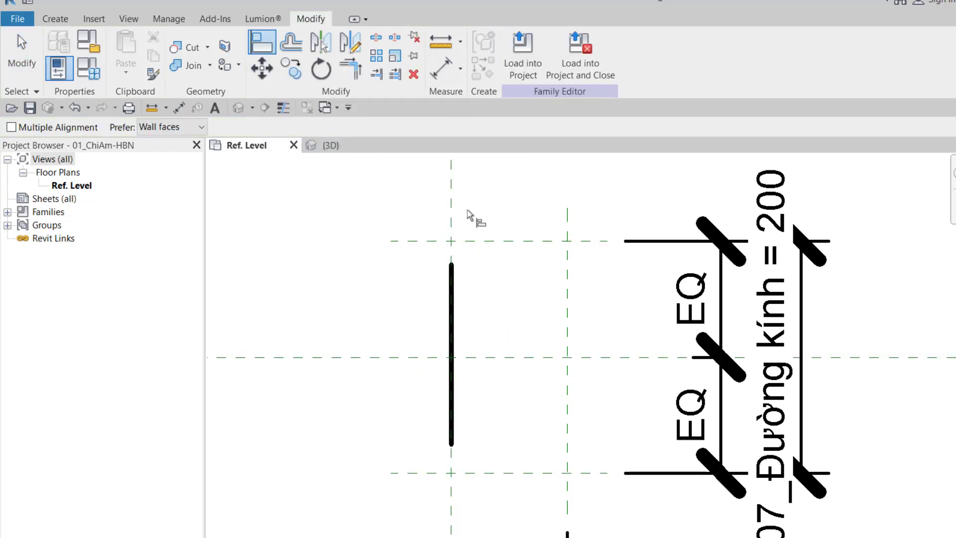
pyautogui.click(477, 241)
pyautogui.click(452, 266)
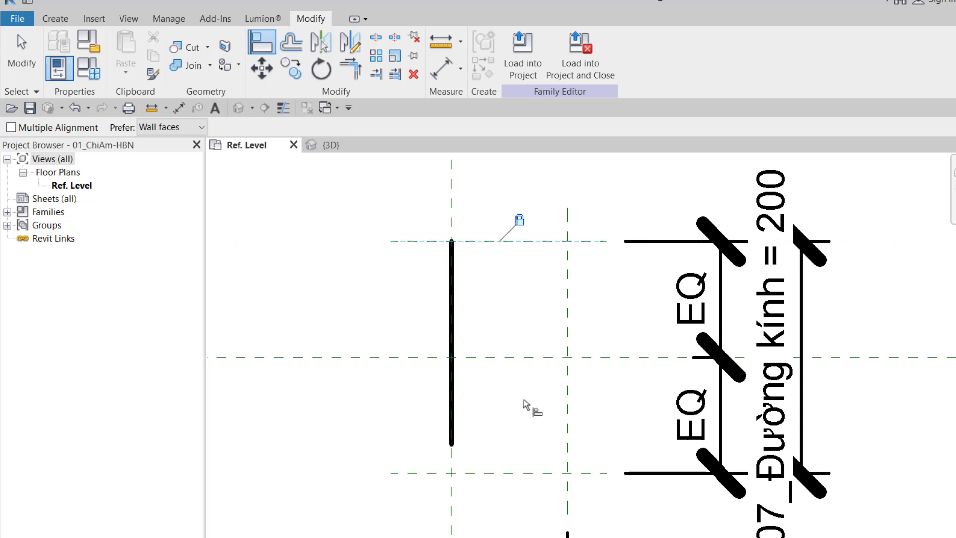
pyautogui.click(519, 474)
pyautogui.click(452, 444)
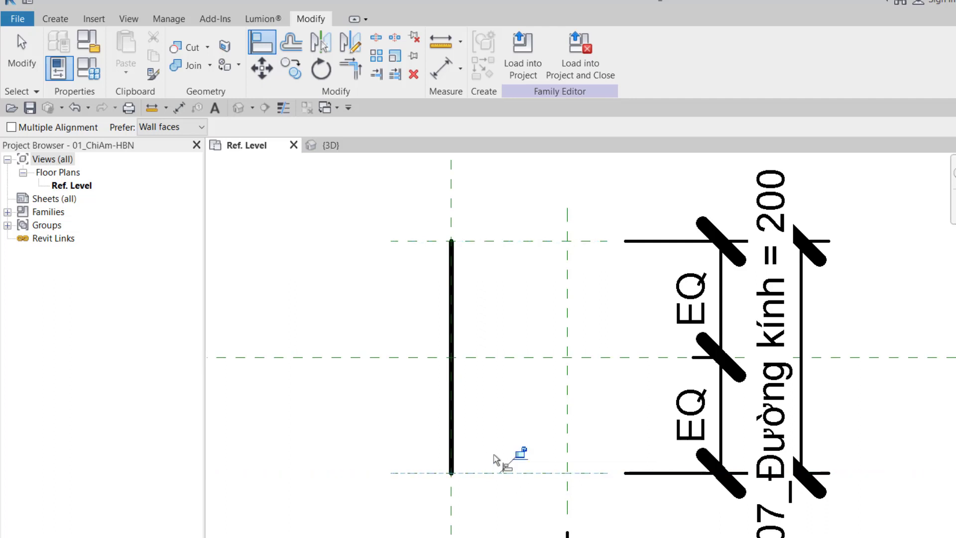
pyautogui.press('Escape')
pyautogui.scroll(-1, 516, 313)
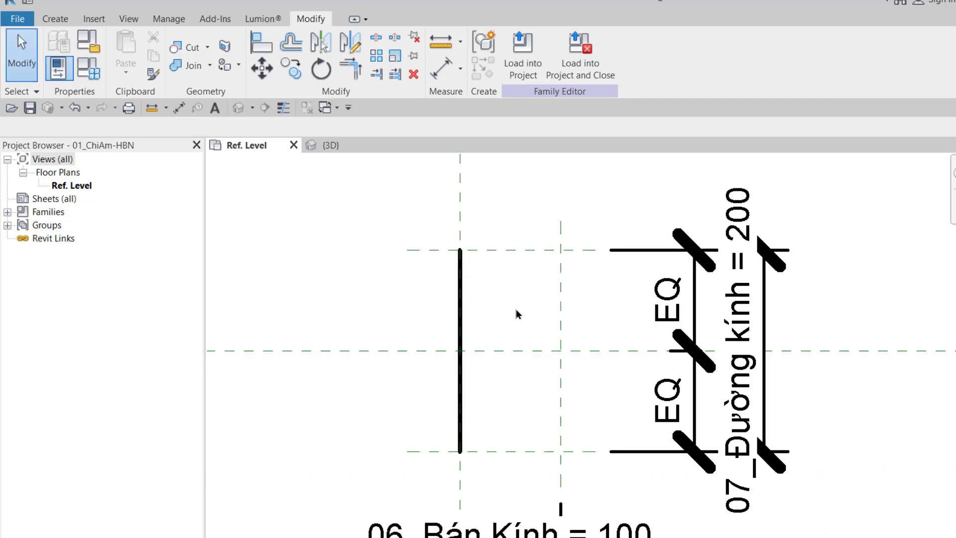
pyautogui.scroll(-1, 516, 314)
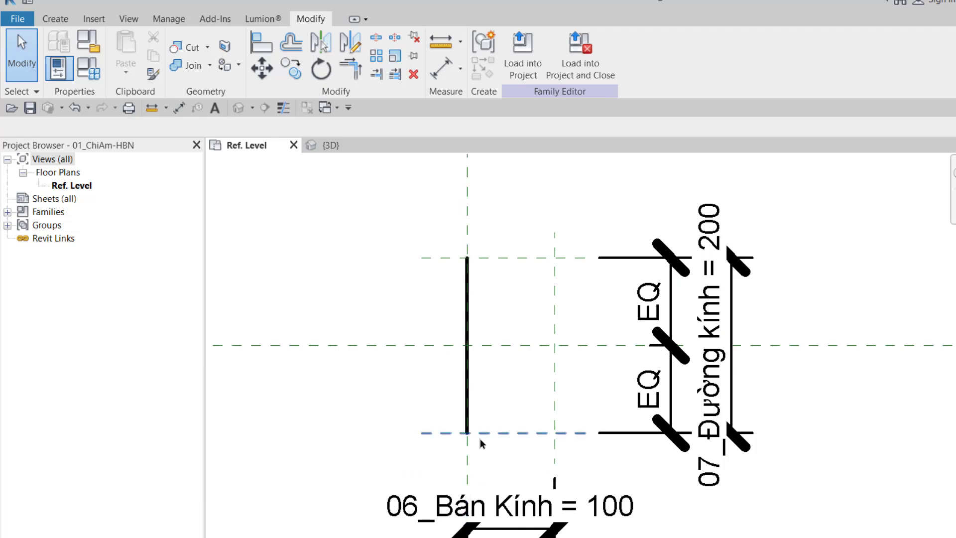
# Draw a Start-End-Radius arc of radius 100 from the vertical line's bottom end to its top
pyautogui.click(55, 19)
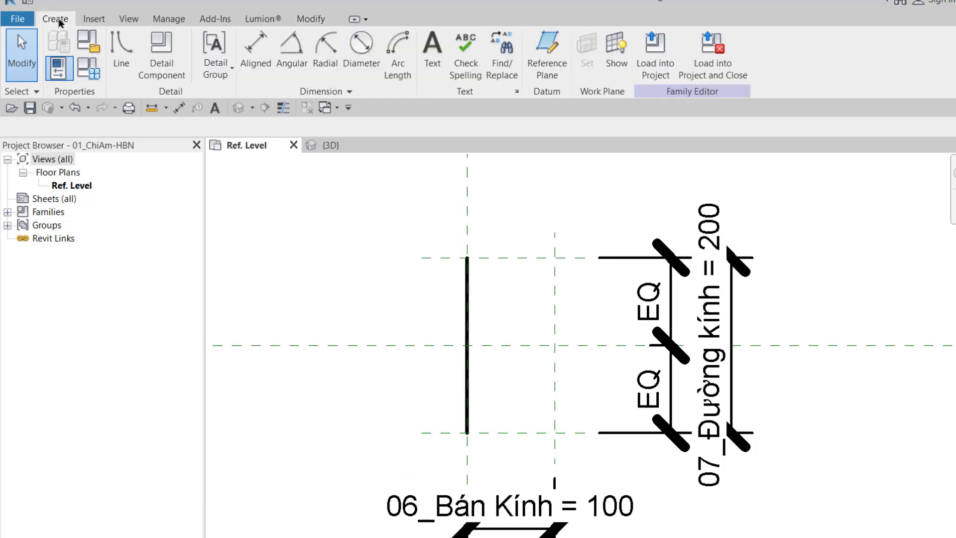
pyautogui.click(121, 55)
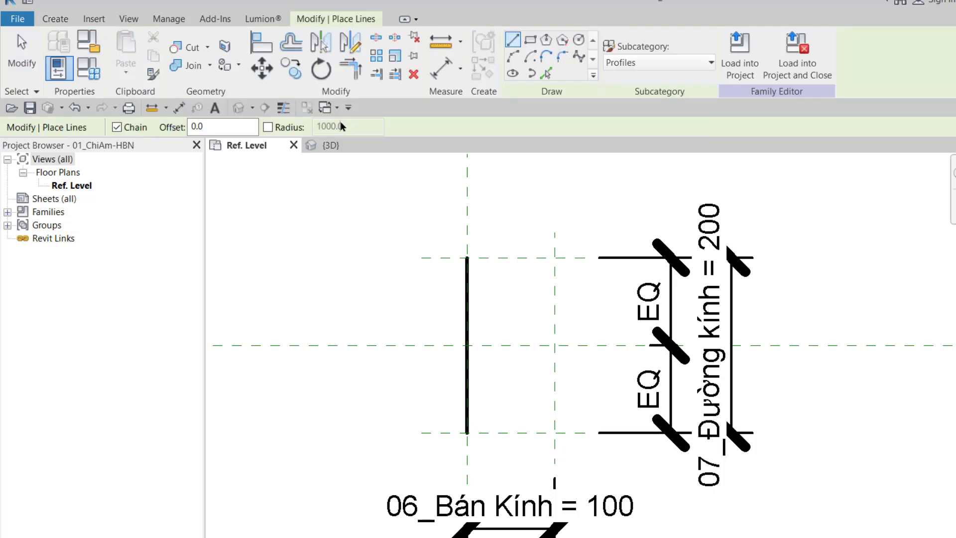
pyautogui.click(516, 58)
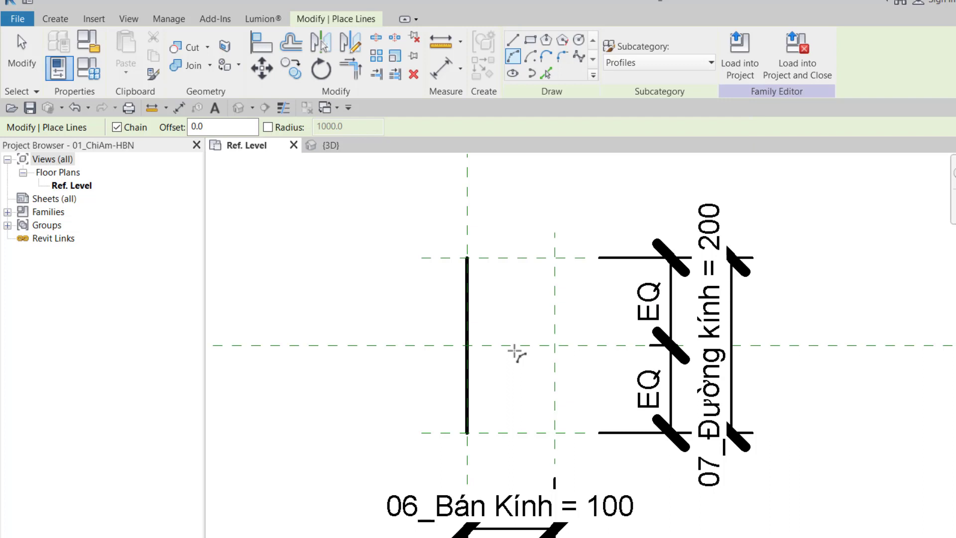
pyautogui.click(466, 432)
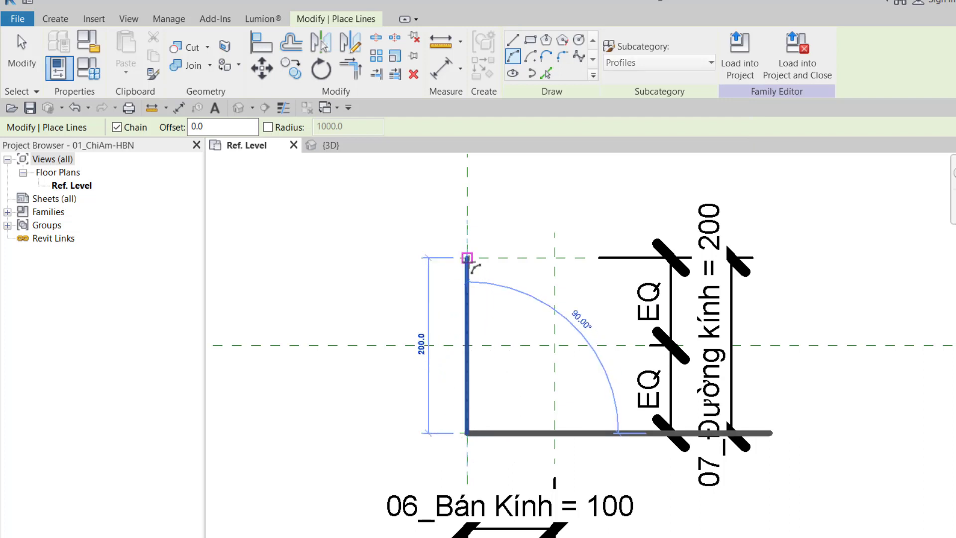
pyautogui.click(467, 257)
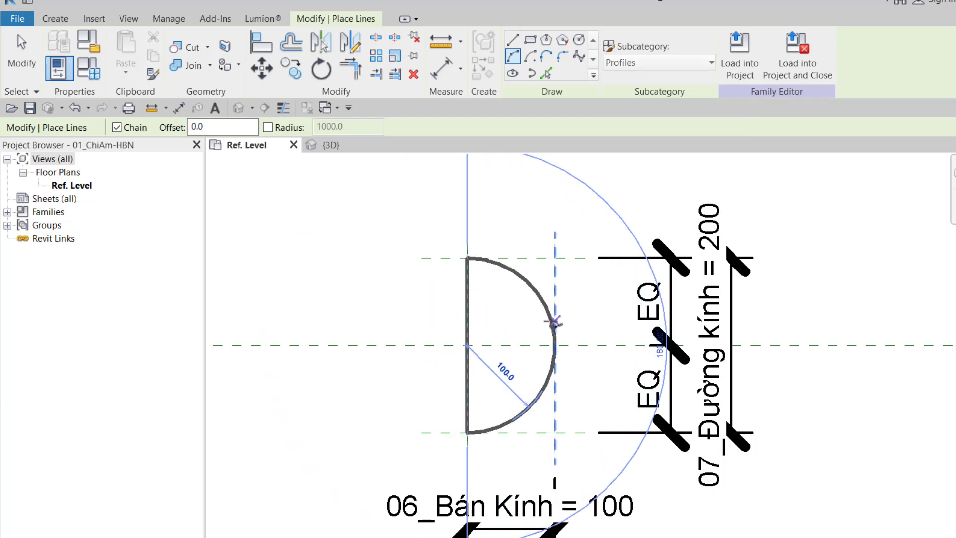
pyautogui.click(551, 321)
pyautogui.scroll(-1, 603, 330)
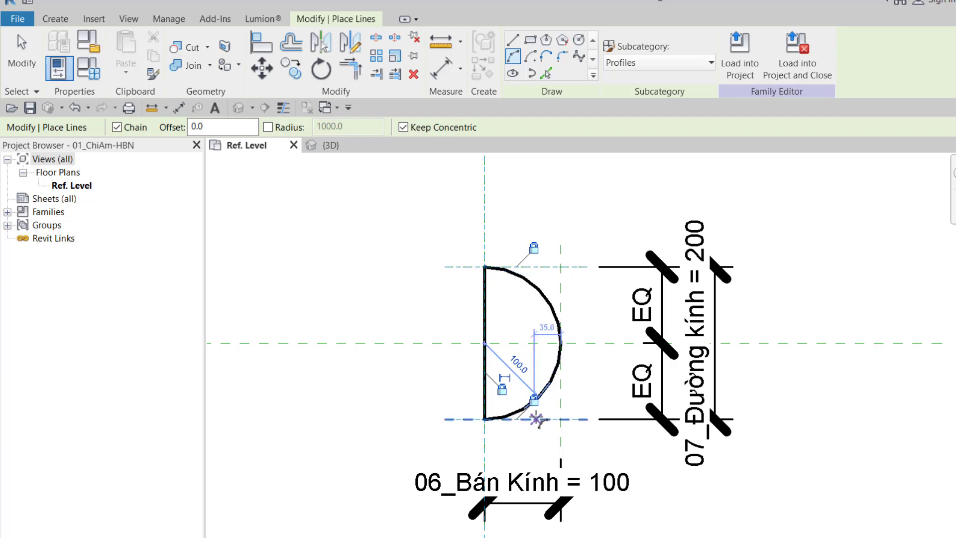
pyautogui.press('Escape')
pyautogui.press('Escape')
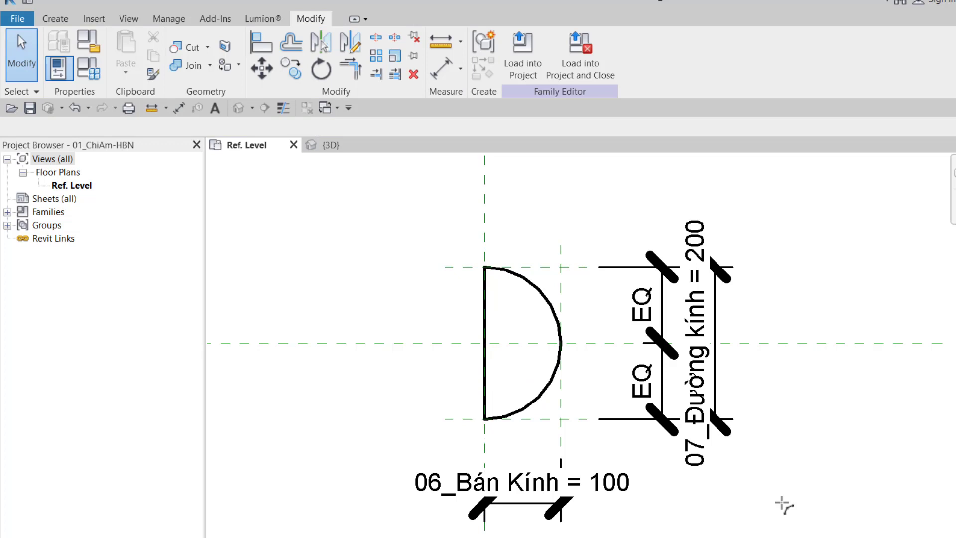
# Move the 07_Đường kính dimension further to the right
pyautogui.click(733, 423)
pyautogui.moveTo(725, 405); pyautogui.dragTo(757, 405)
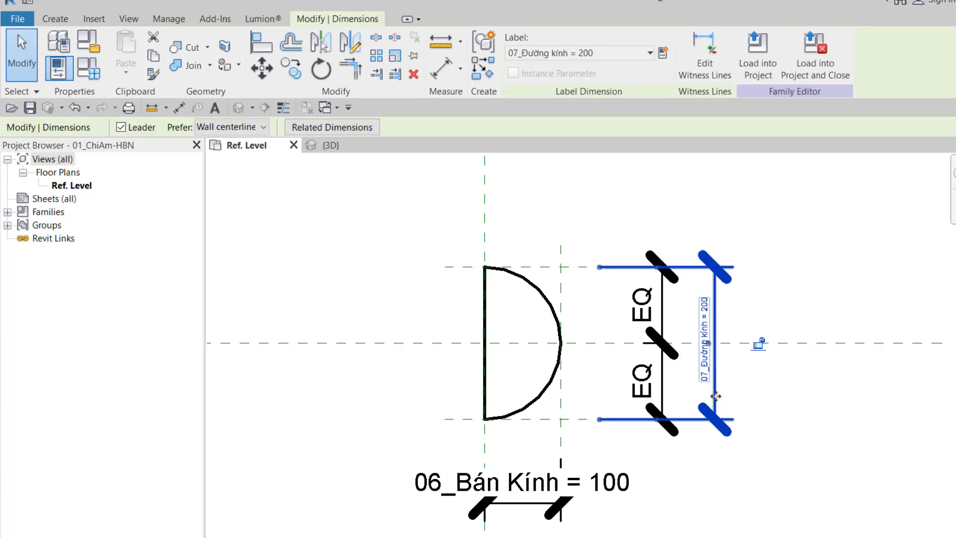
pyautogui.click(784, 488)
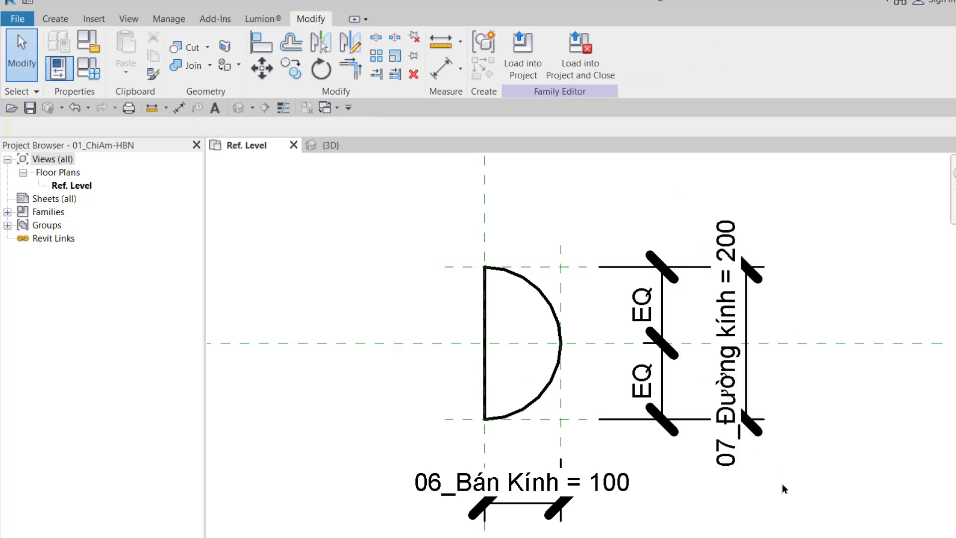
# Change the 06_Bán Kính dimension value to 150
pyautogui.click(622, 490)
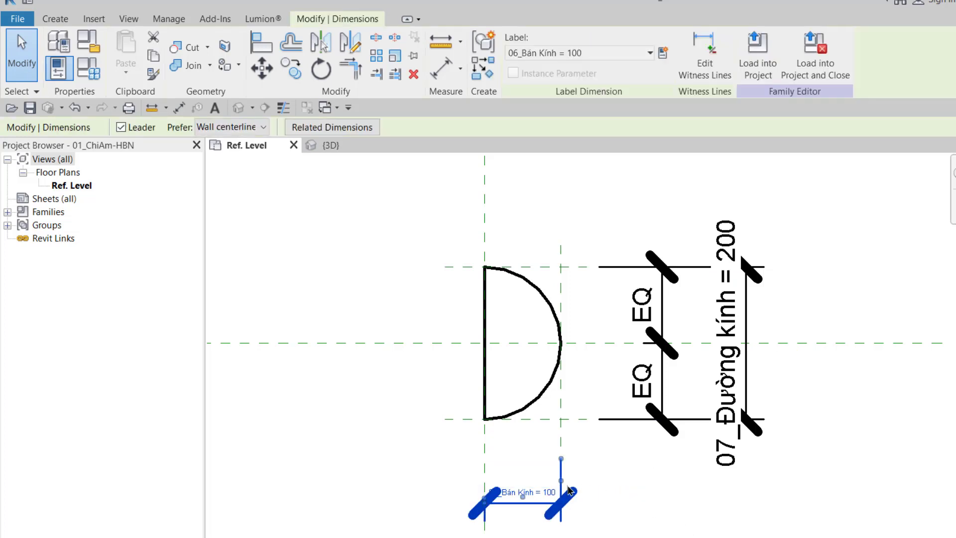
pyautogui.click(547, 490)
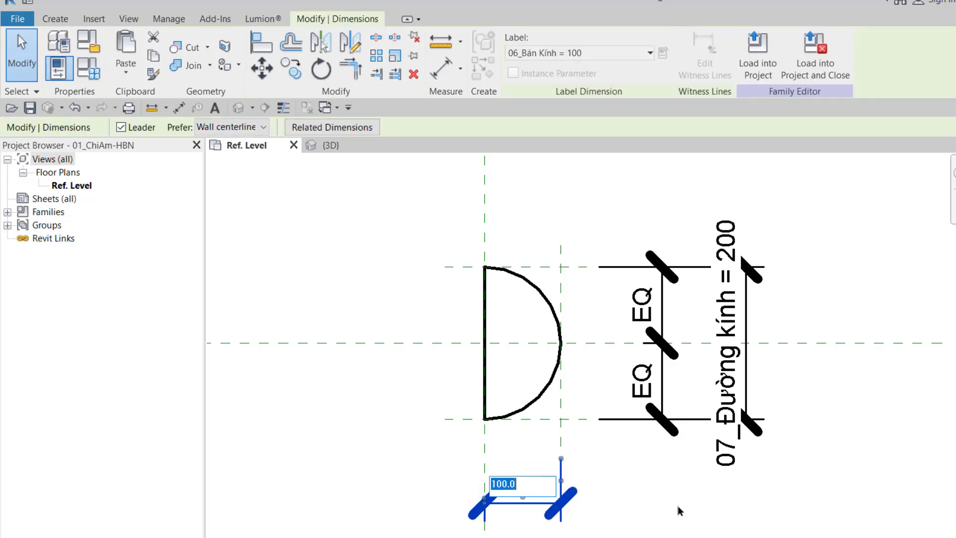
pyautogui.write('150')
pyautogui.click(728, 520)
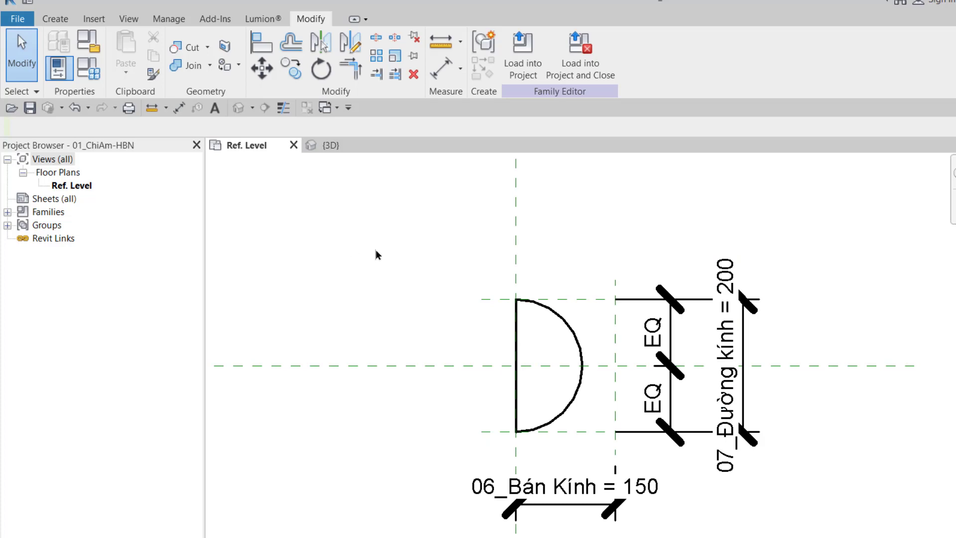
# Enter the formula [06_Bán Kính] * 2 for 07_Đường kính in Family Types
pyautogui.click(91, 75)
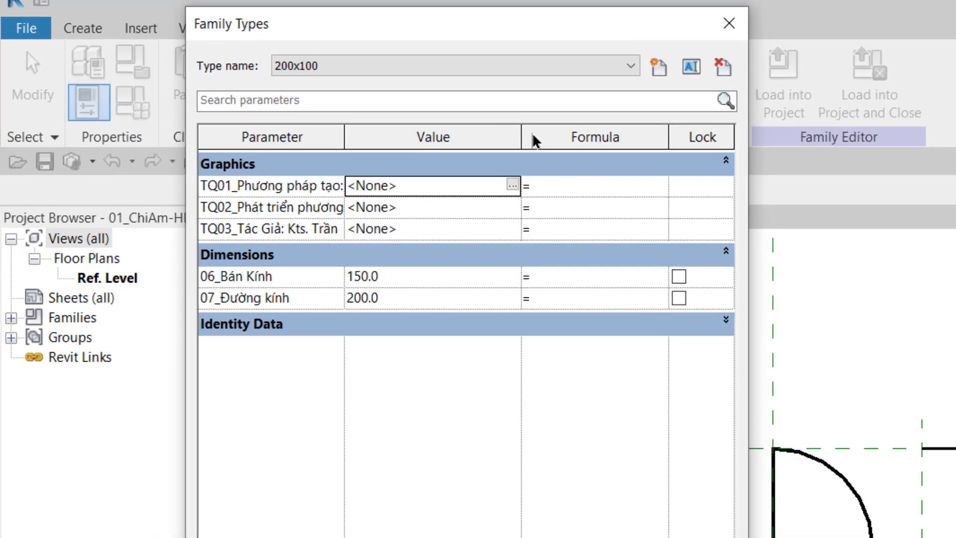
pyautogui.moveTo(522, 133); pyautogui.dragTo(416, 144)
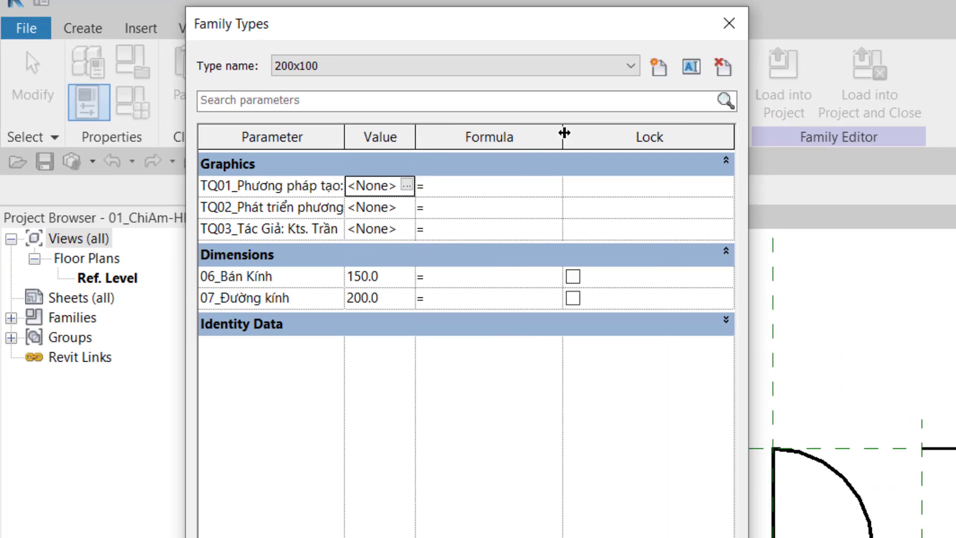
pyautogui.doubleClick(562, 133)
pyautogui.click(305, 301)
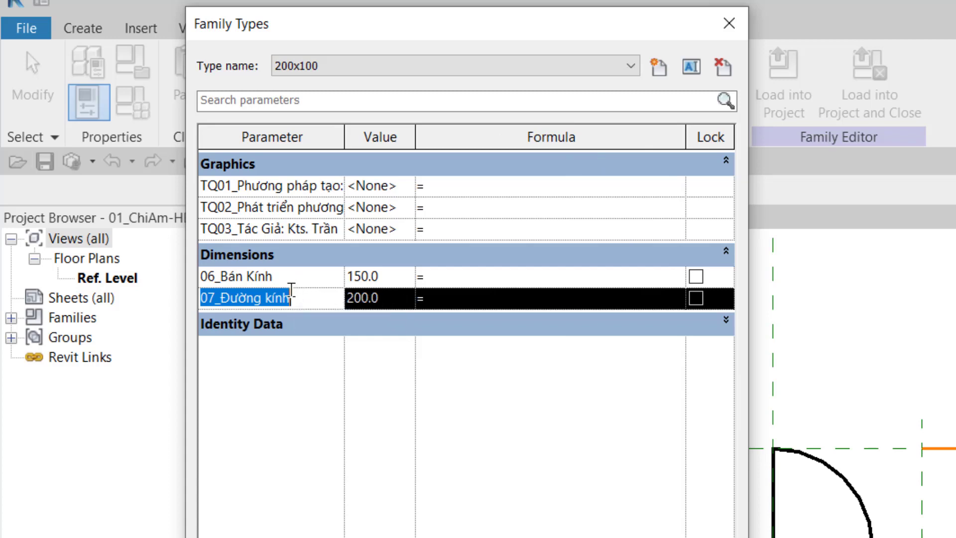
pyautogui.click(292, 284)
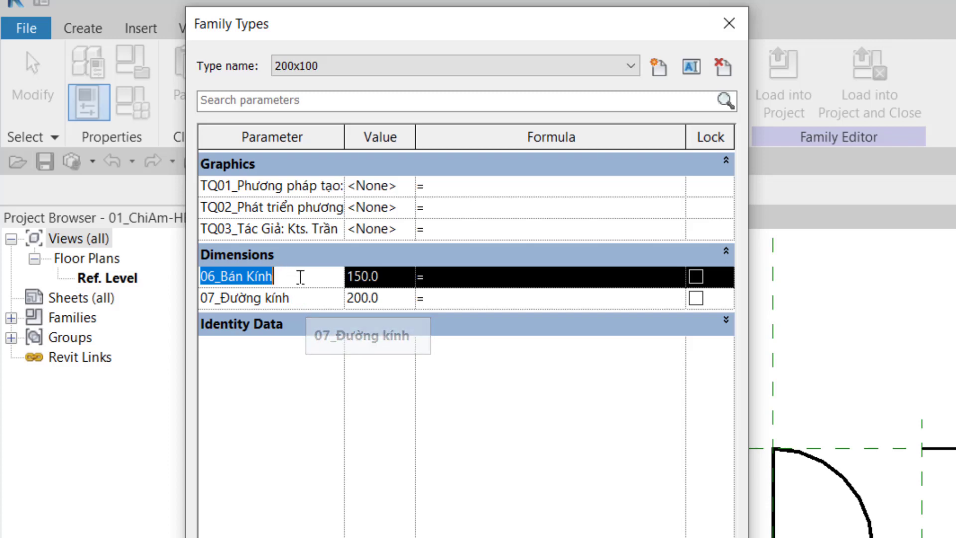
pyautogui.moveTo(274, 277); pyautogui.dragTo(192, 280)
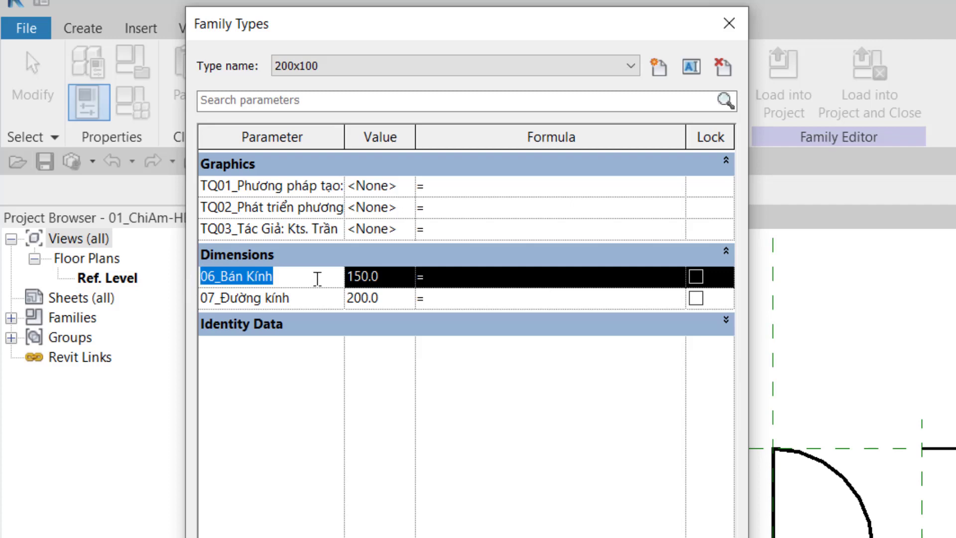
pyautogui.click(443, 301)
pyautogui.write('06_Bán Kính')
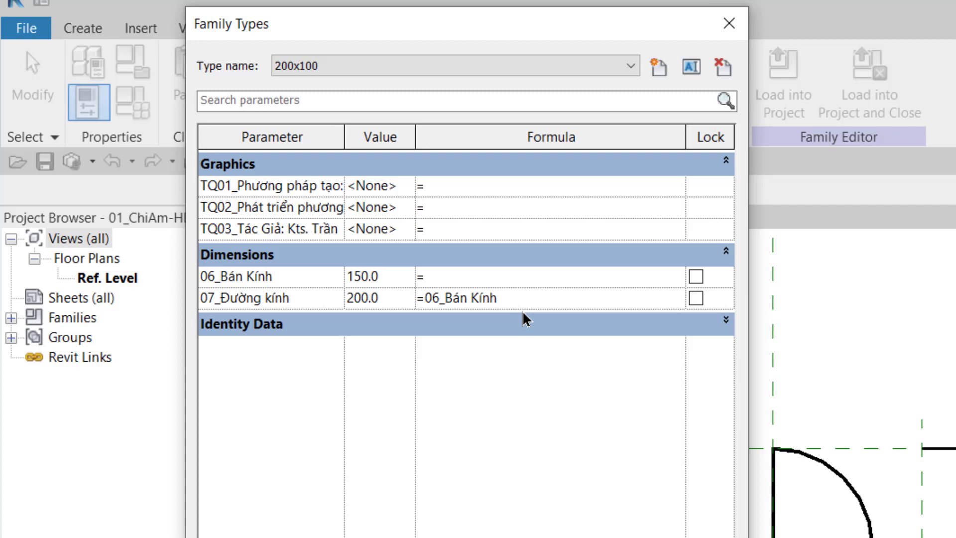
pyautogui.write('* 2')
pyautogui.click(539, 391)
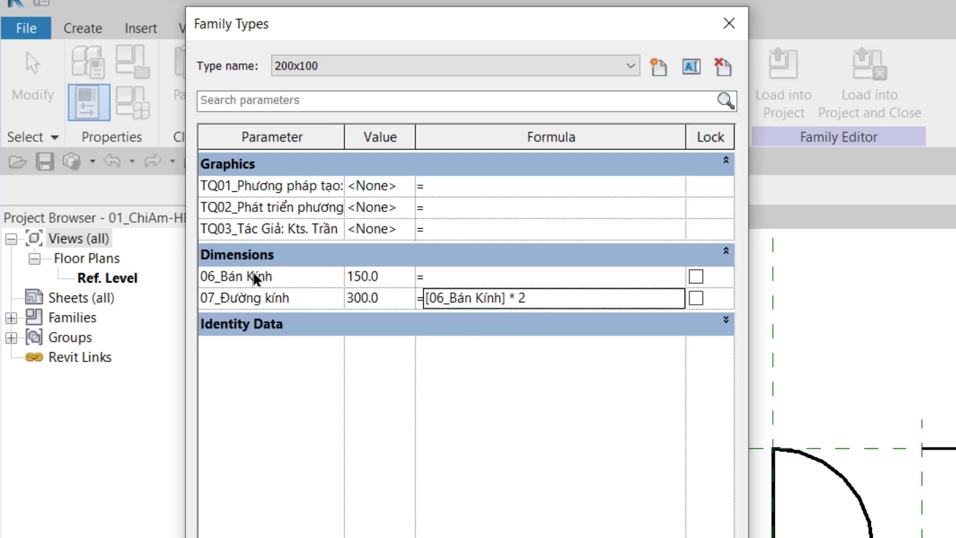
pyautogui.moveTo(254, 277)
pyautogui.mouseDown()
pyautogui.moveTo(281, 299)
pyautogui.moveTo(261, 301)
pyautogui.mouseUp()
pyautogui.press('Return')
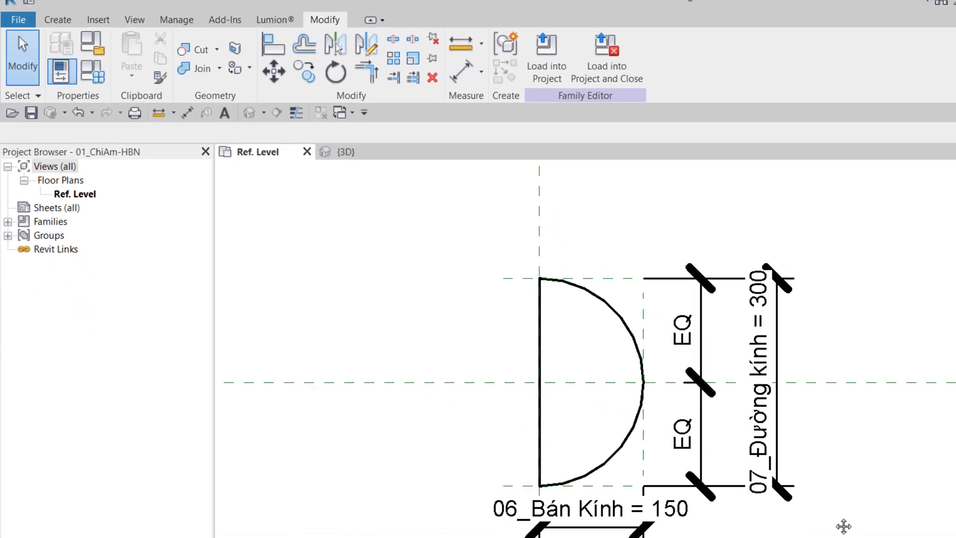
# Select the radius and diameter dimensions and start editing the diameter value
pyautogui.click(613, 516)
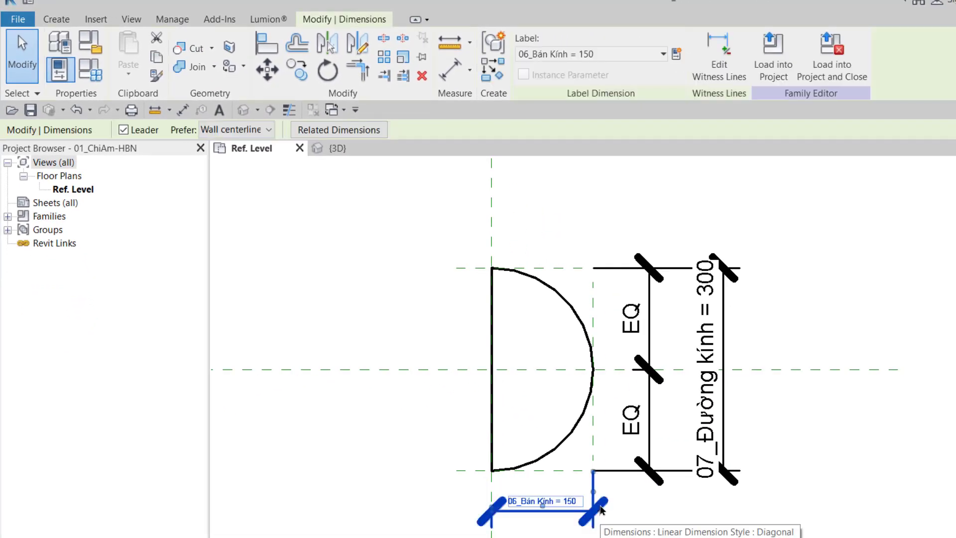
pyautogui.click(846, 485)
pyautogui.click(724, 428)
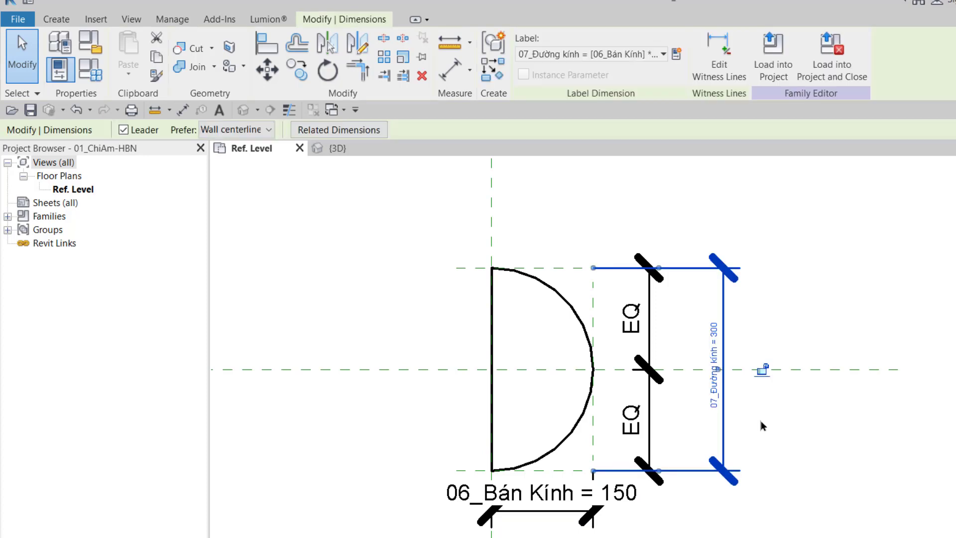
pyautogui.click(713, 369)
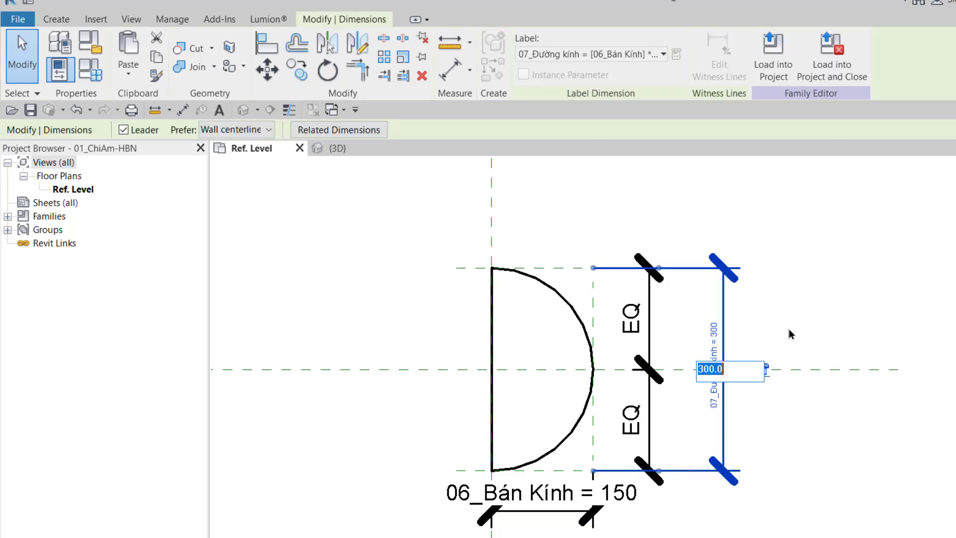
# Flex the diameter to 400 and move the radius dimension lower on the plan
pyautogui.write('400')
pyautogui.press('Return')
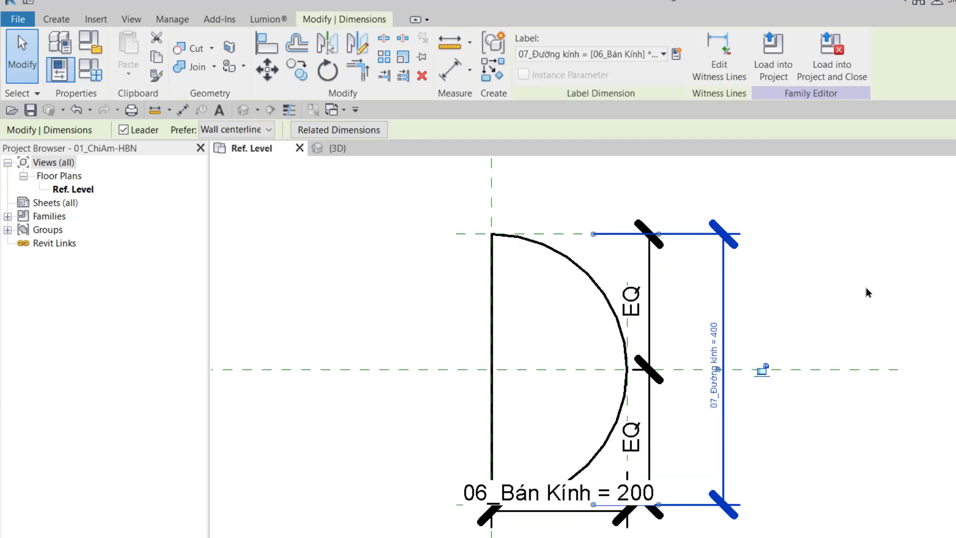
pyautogui.click(864, 284)
pyautogui.click(593, 514)
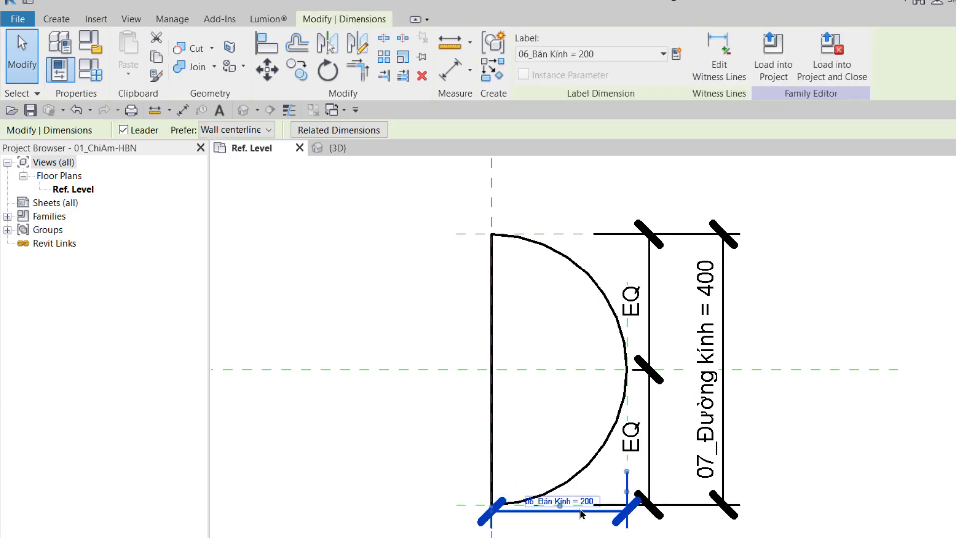
pyautogui.moveTo(581, 512); pyautogui.dragTo(581, 536)
pyautogui.click(857, 534)
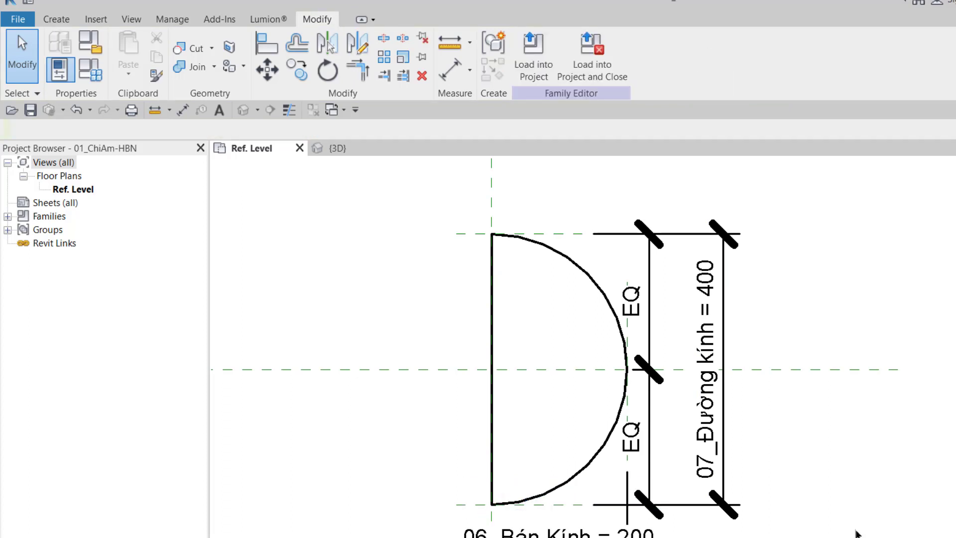
# Set 06_Bán Kính to 100 in Family Types
pyautogui.click(98, 76)
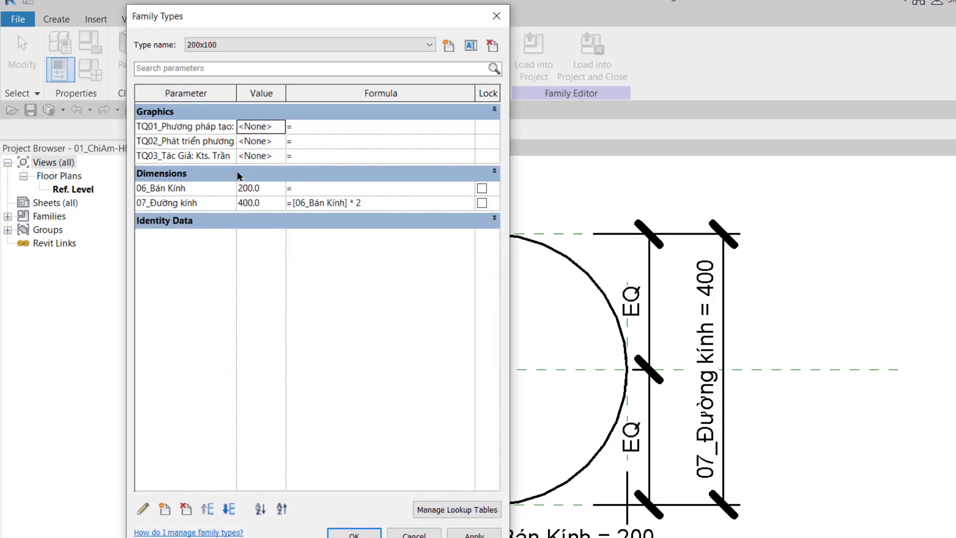
pyautogui.click(269, 187)
pyautogui.write('100')
pyautogui.click(352, 246)
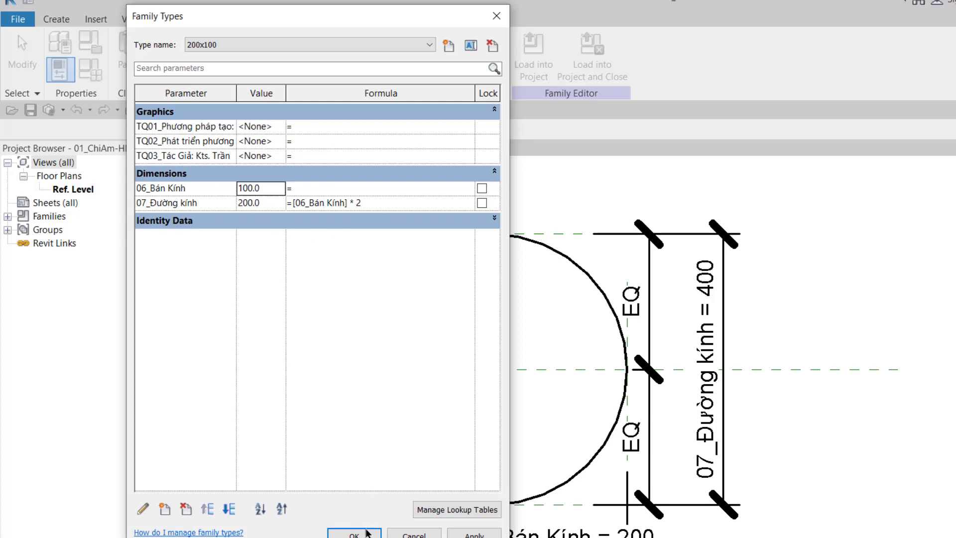
pyautogui.click(366, 532)
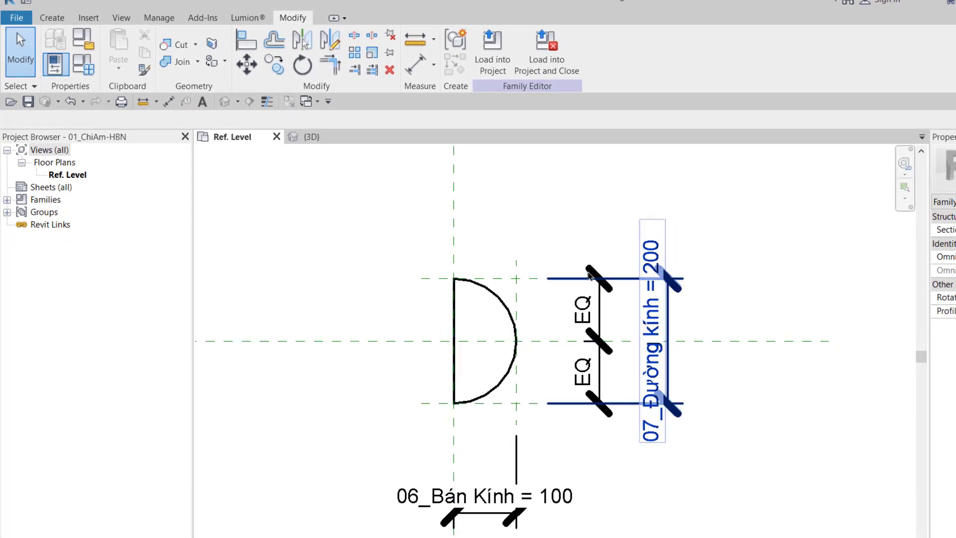
# Load the family into Project2 and open the wall reveal's type properties
pyautogui.click(487, 69)
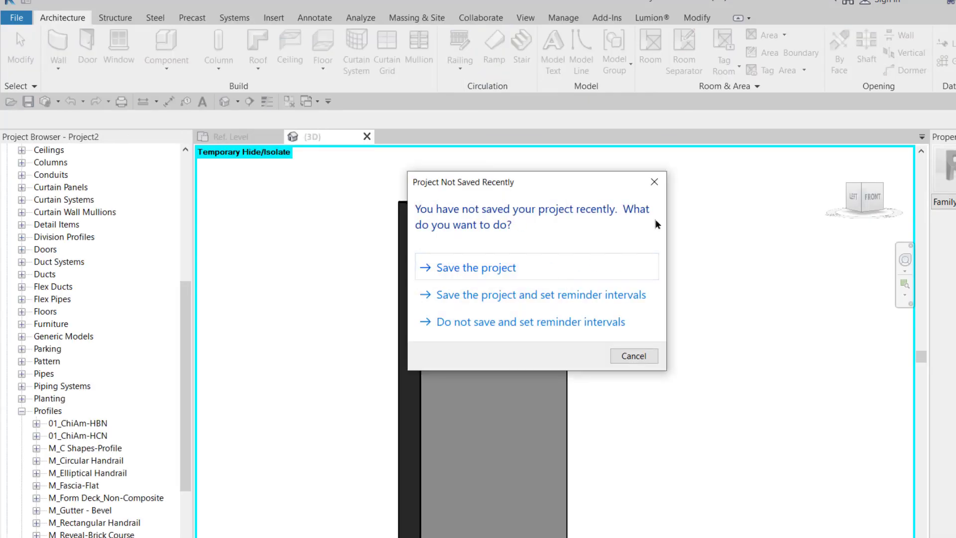
pyautogui.click(652, 183)
pyautogui.click(416, 275)
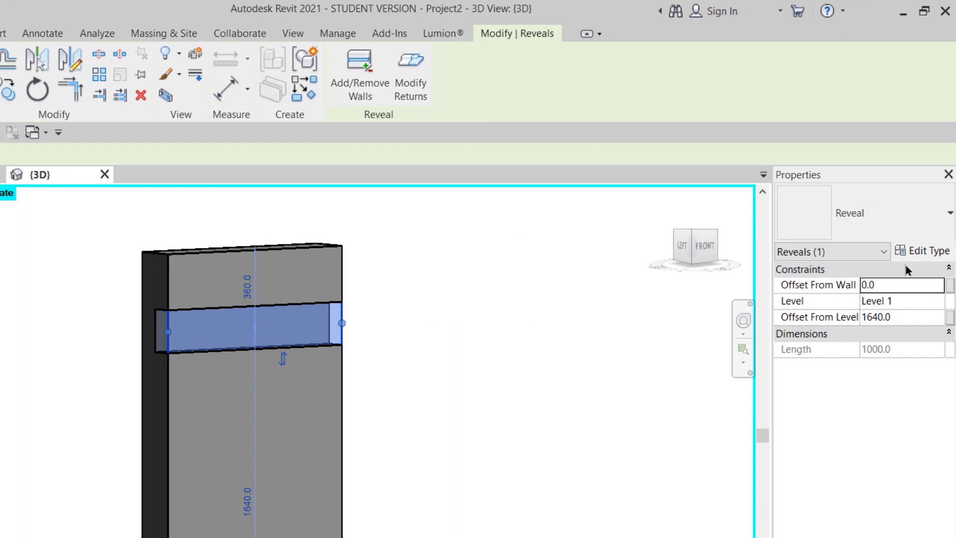
pyautogui.click(921, 253)
# Set the reveal profile to 01_ChiAm-HBN : 100x50 and return to the family's Ref. Level view
pyautogui.click(692, 289)
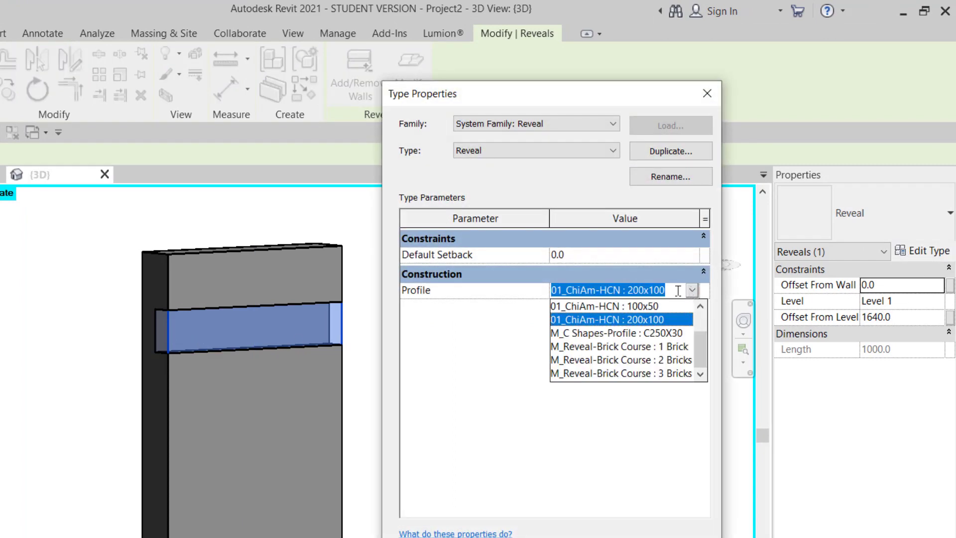
pyautogui.moveTo(547, 217); pyautogui.dragTo(466, 218)
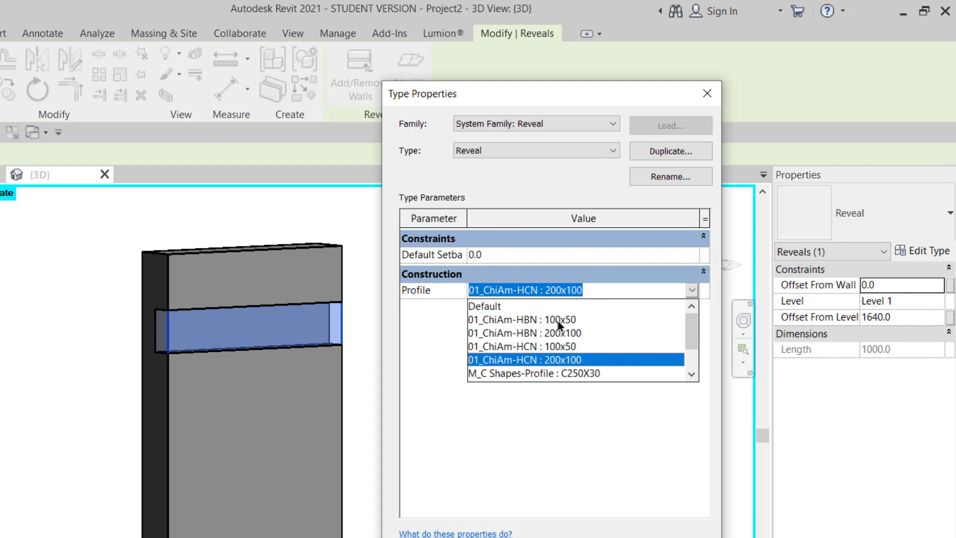
pyautogui.click(557, 320)
pyautogui.press('Return')
pyautogui.click(559, 520)
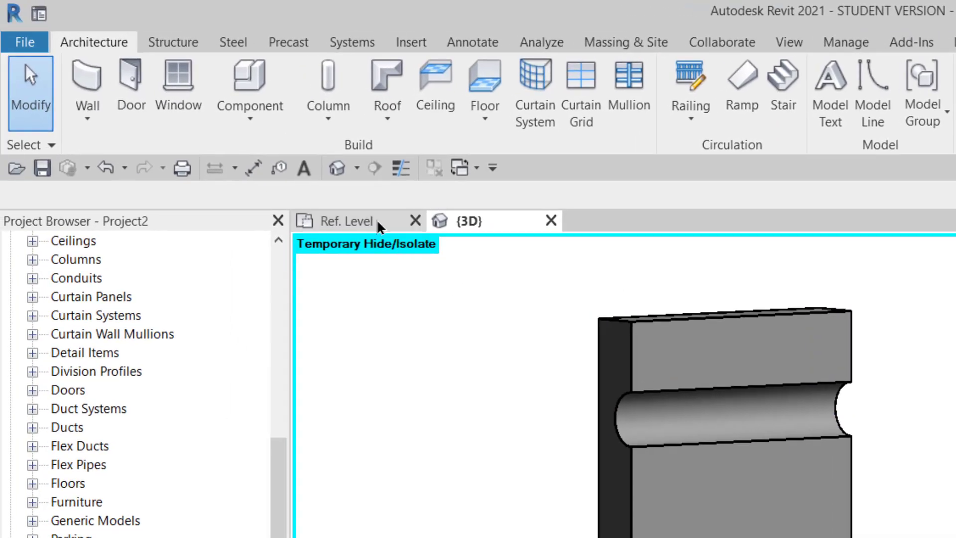
pyautogui.click(379, 226)
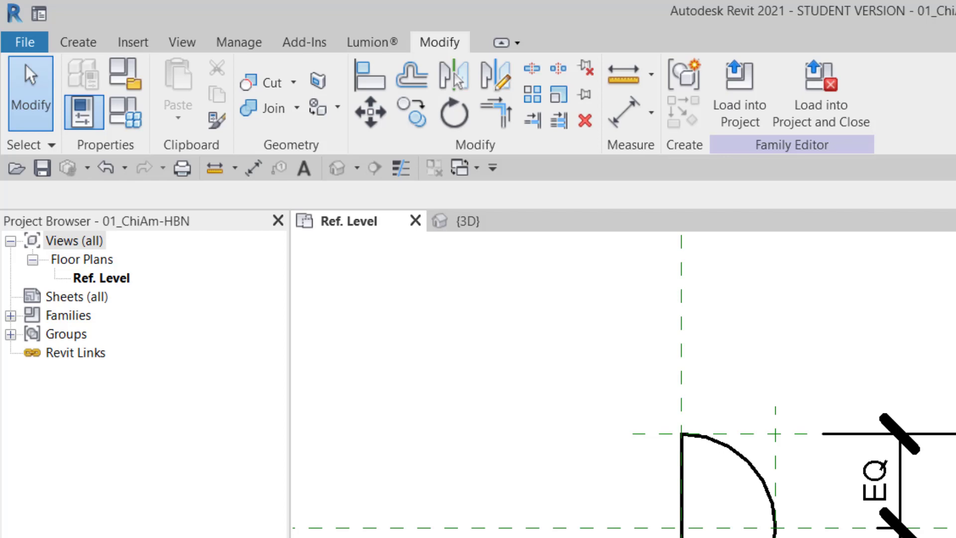
# Rename the 200x100 family type to R=100
pyautogui.click(135, 113)
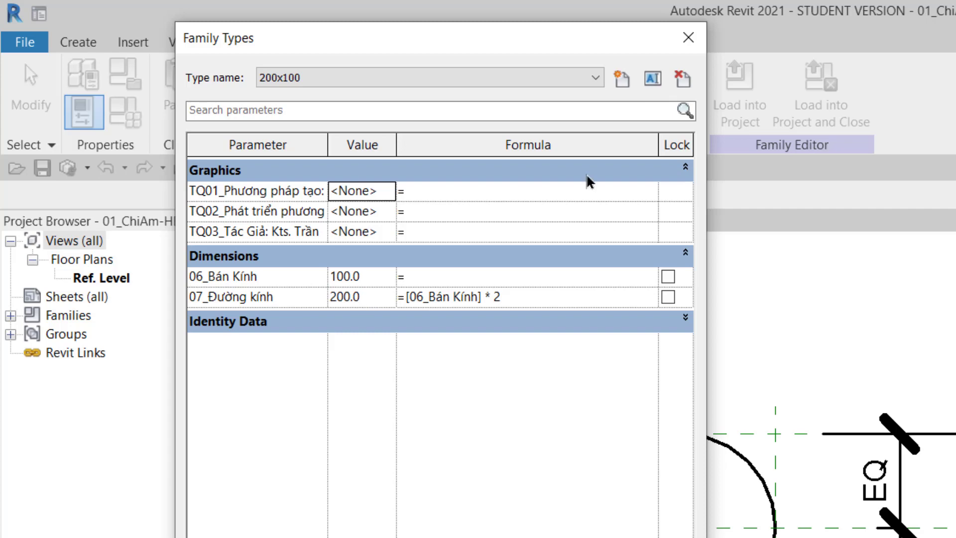
pyautogui.click(596, 78)
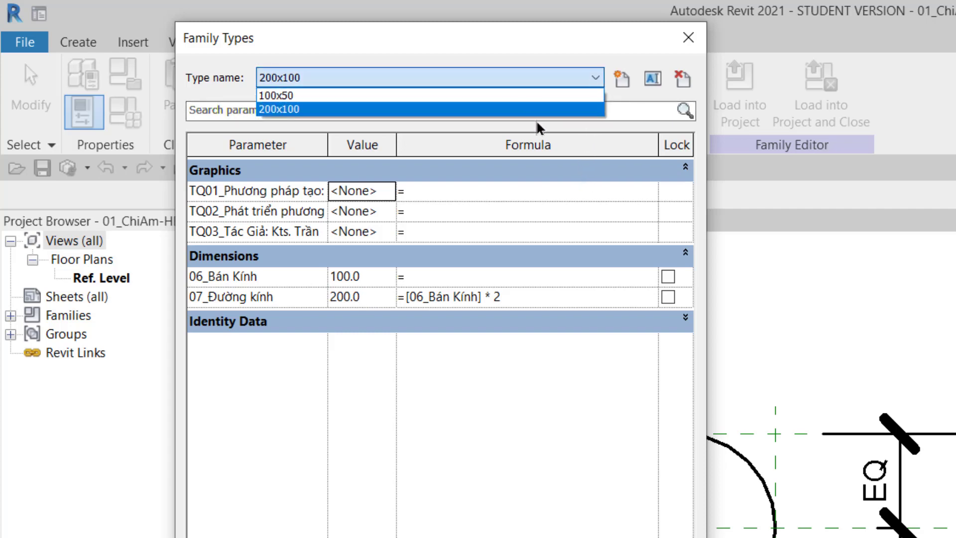
pyautogui.click(594, 78)
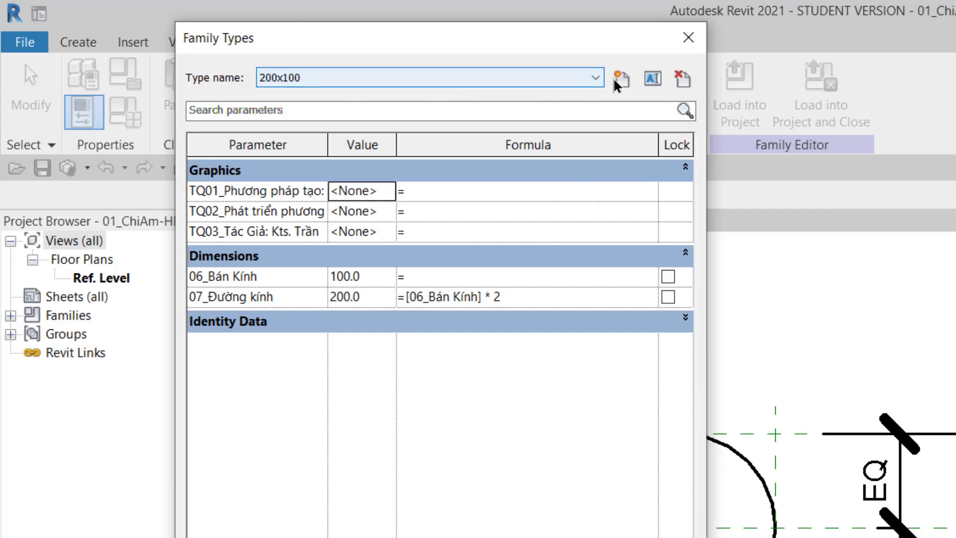
pyautogui.click(651, 81)
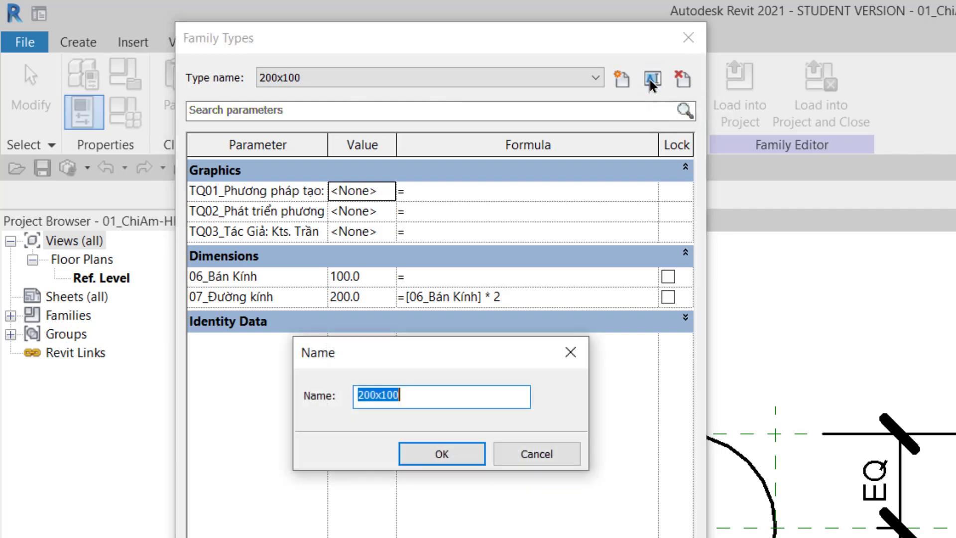
pyautogui.write('R=1')
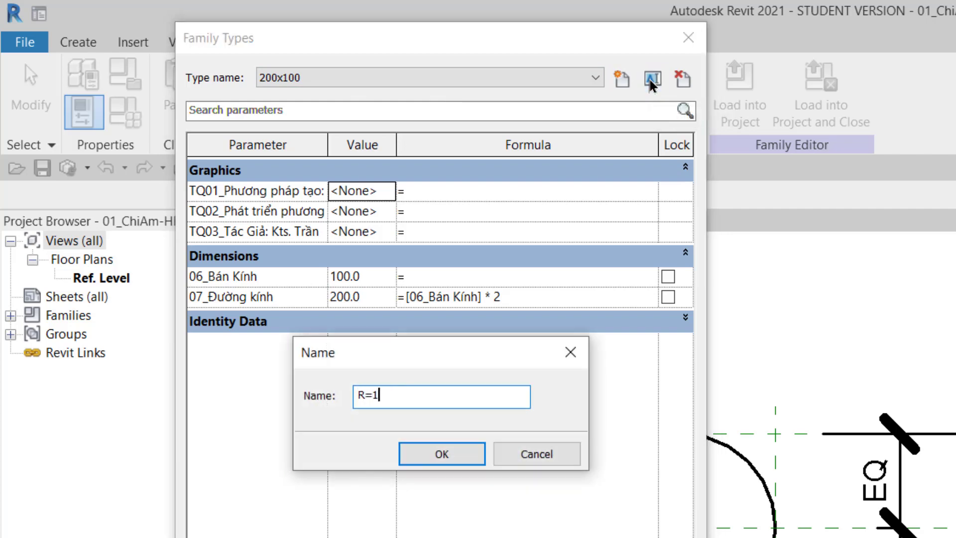
pyautogui.write('00')
pyautogui.press('Return')
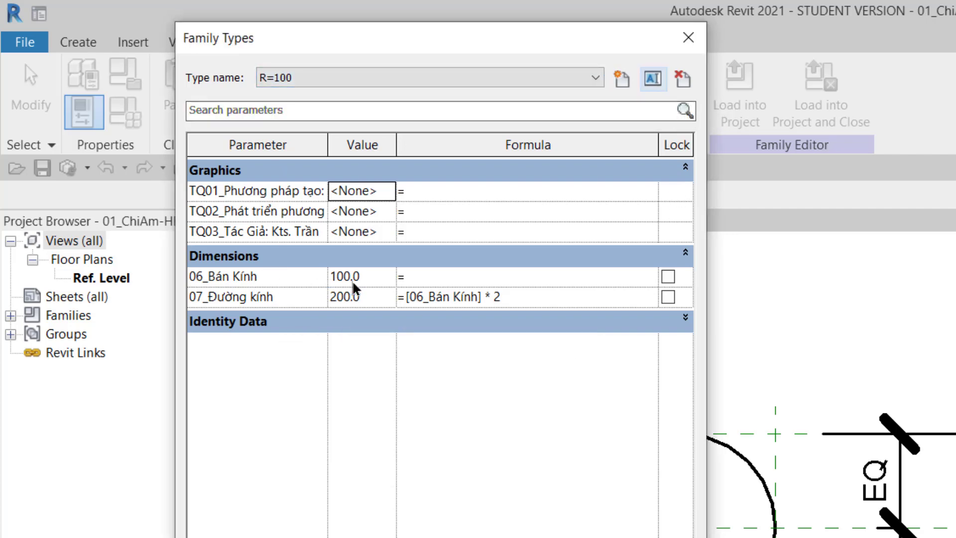
pyautogui.click(363, 277)
pyautogui.moveTo(363, 277); pyautogui.dragTo(292, 283)
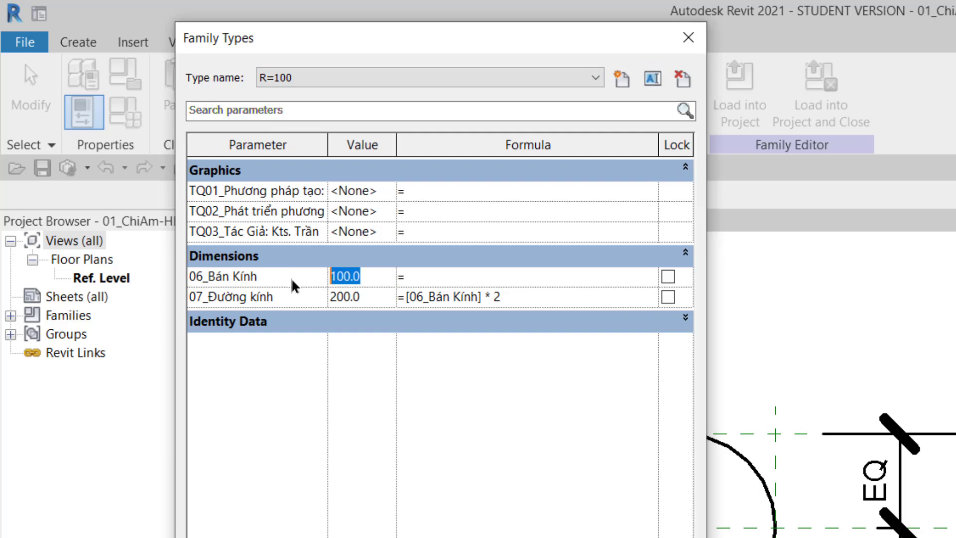
# Rename the 100x50 type to R=50 and set its 06_Bán Kính to 50
pyautogui.click(553, 80)
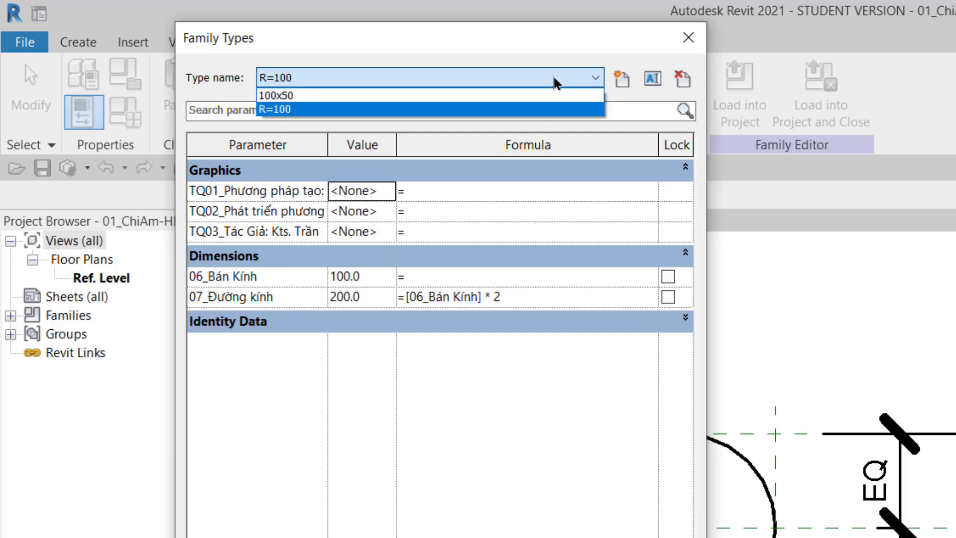
pyautogui.click(522, 95)
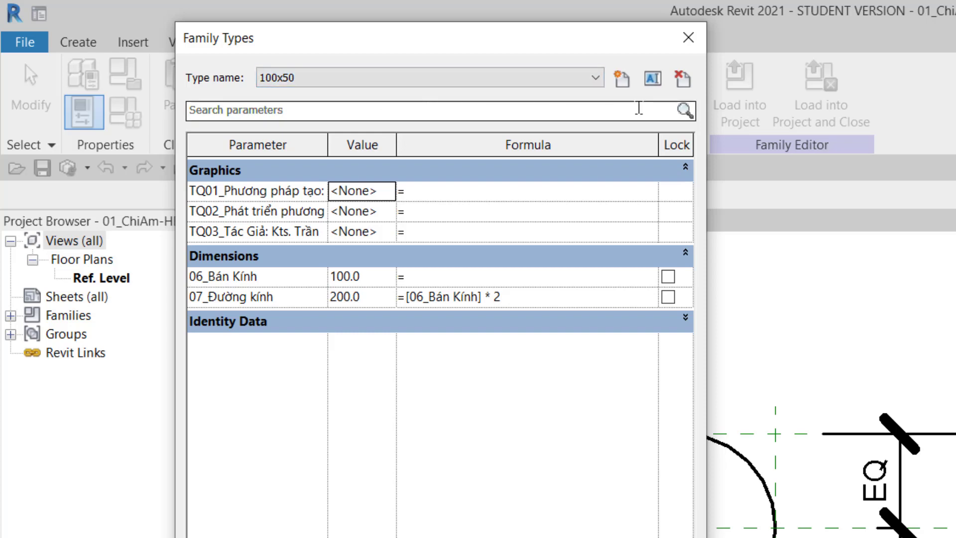
pyautogui.click(650, 81)
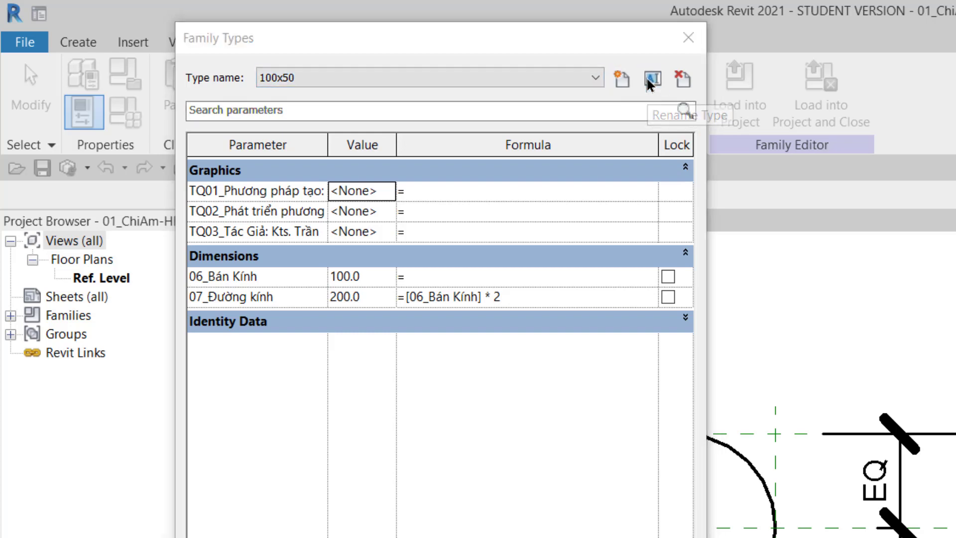
pyautogui.write('R=')
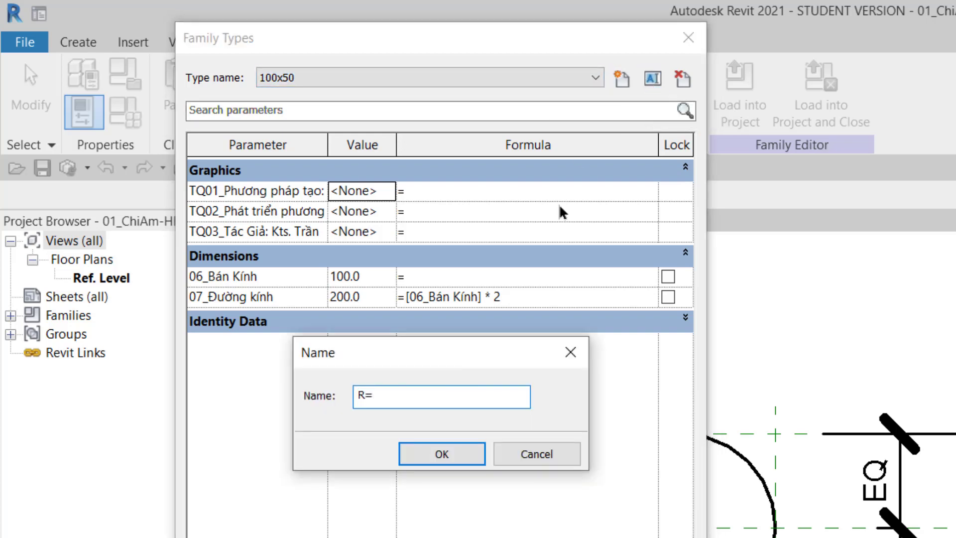
pyautogui.write('50')
pyautogui.click(450, 453)
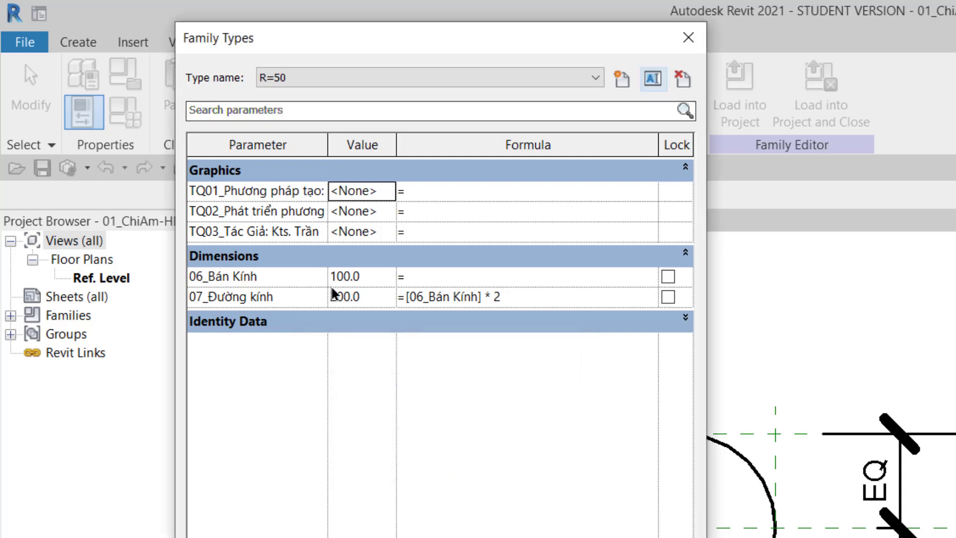
pyautogui.click(370, 282)
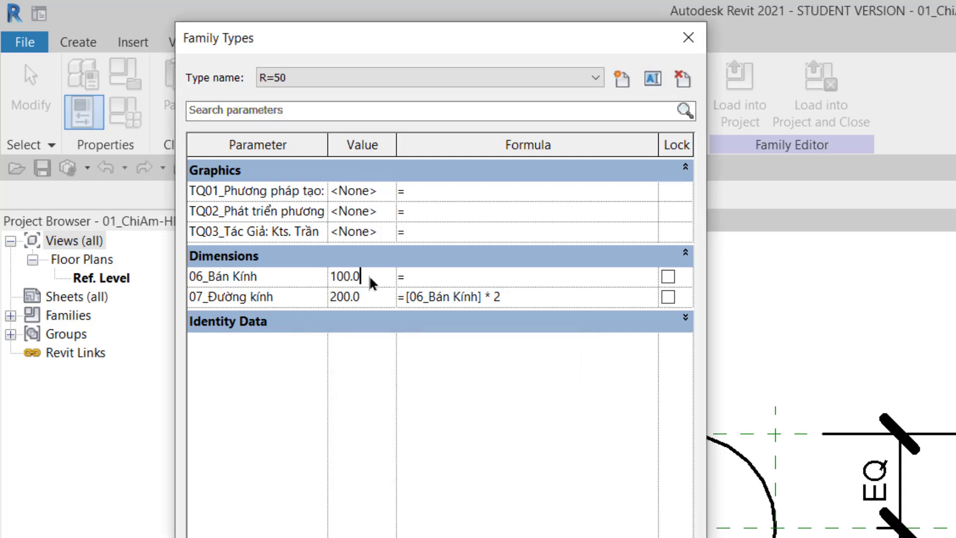
pyautogui.press('BackSpace')
pyautogui.press('BackSpace')
pyautogui.press('BackSpace')
pyautogui.write('50')
pyautogui.press('Return')
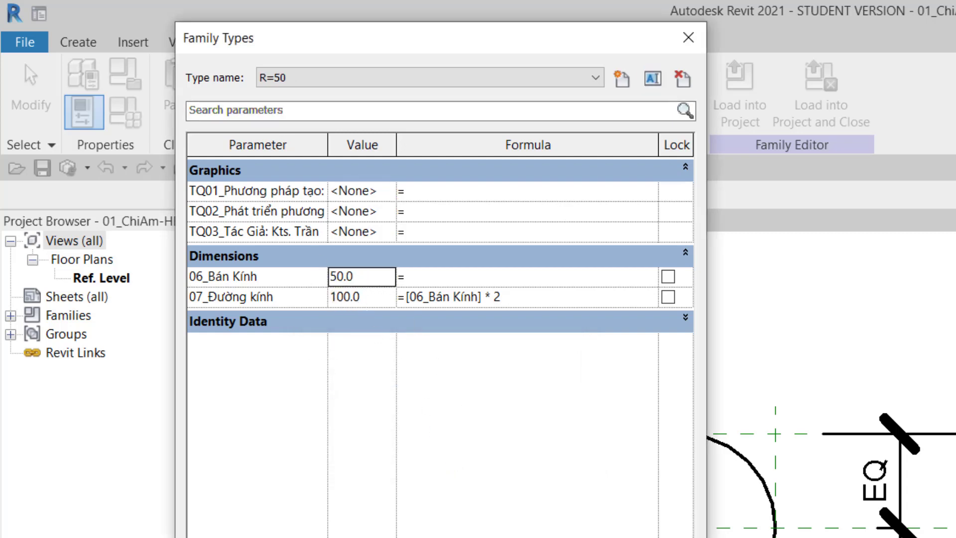
# Close Family Types and run Purge Unused, removing nothing
pyautogui.click(688, 37)
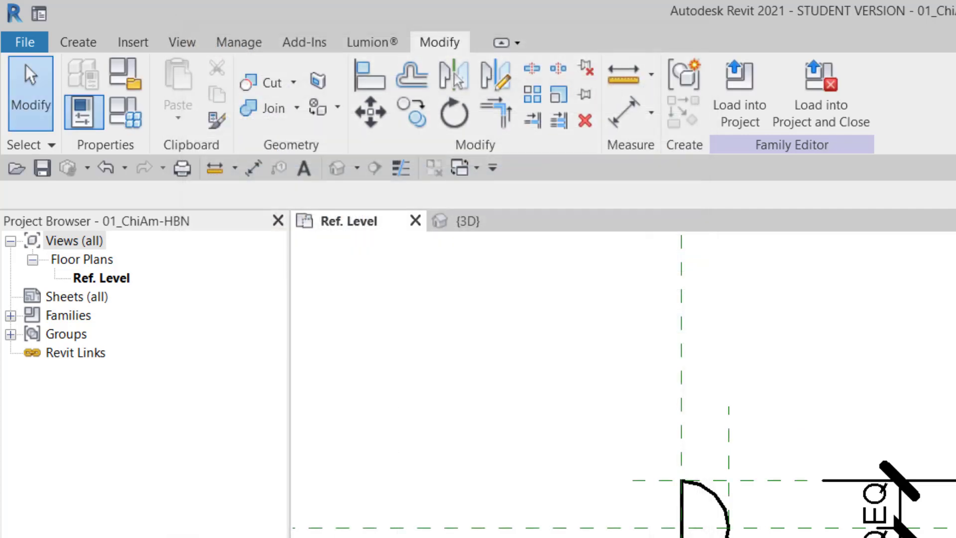
pyautogui.click(239, 43)
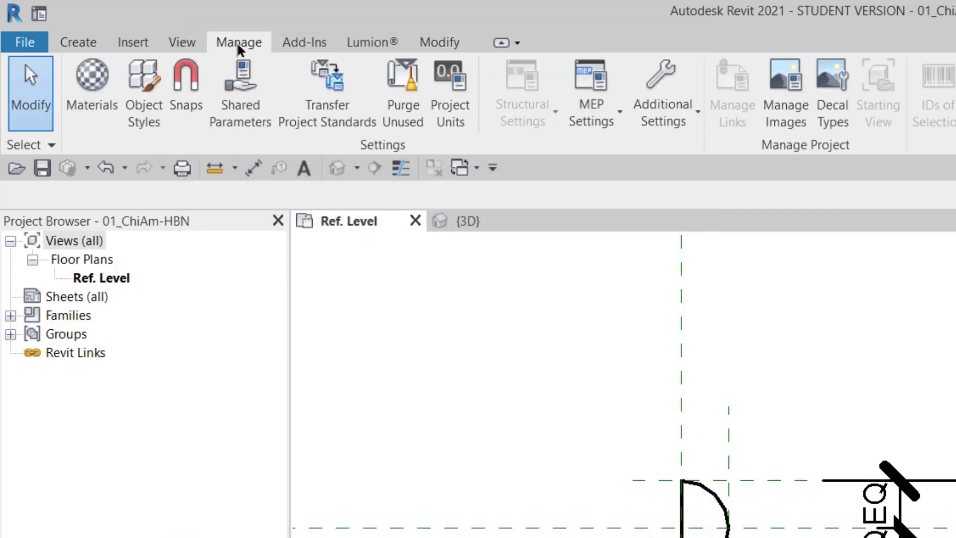
pyautogui.click(400, 117)
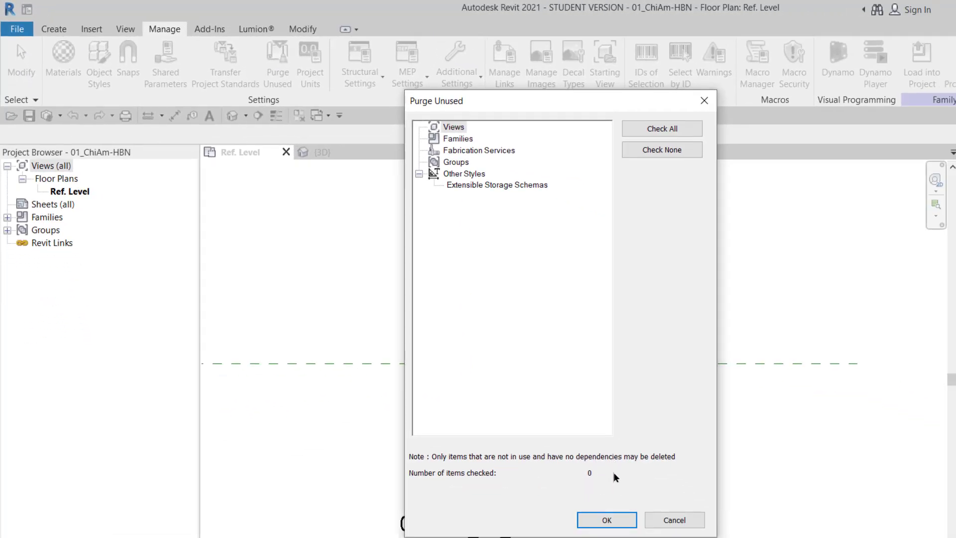
pyautogui.click(607, 517)
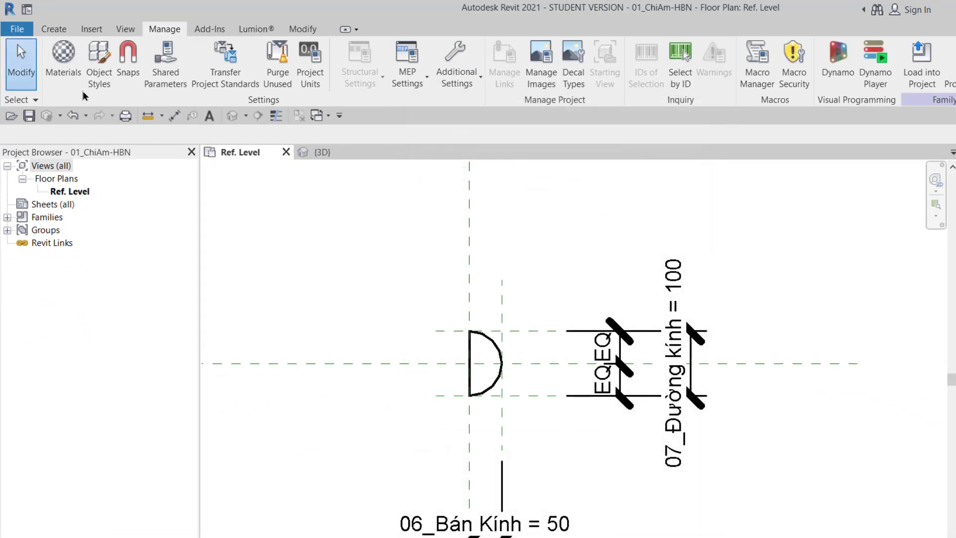
# Save the family as a copy under a d-padded 02_ChiAm-HBN file name
pyautogui.click(23, 34)
pyautogui.moveTo(52, 217)
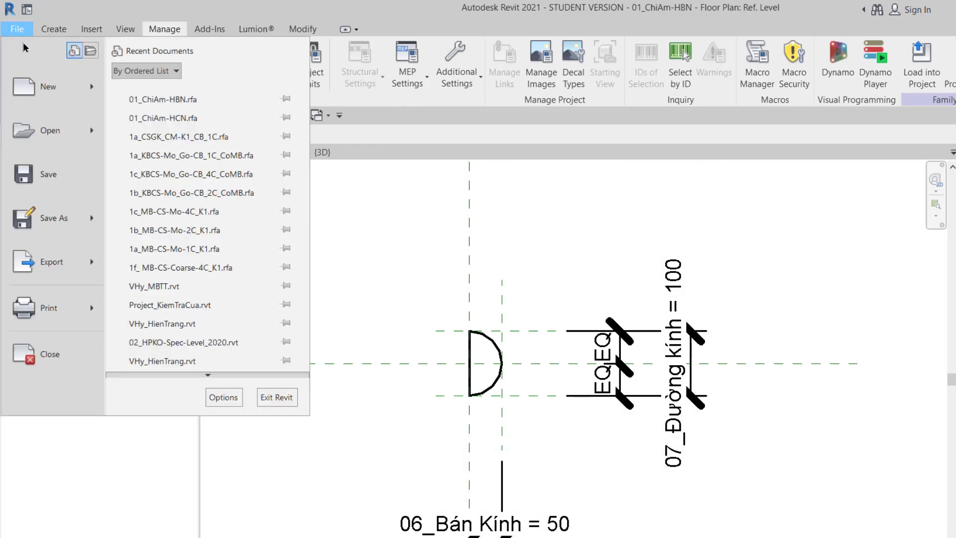
pyautogui.click(339, 187)
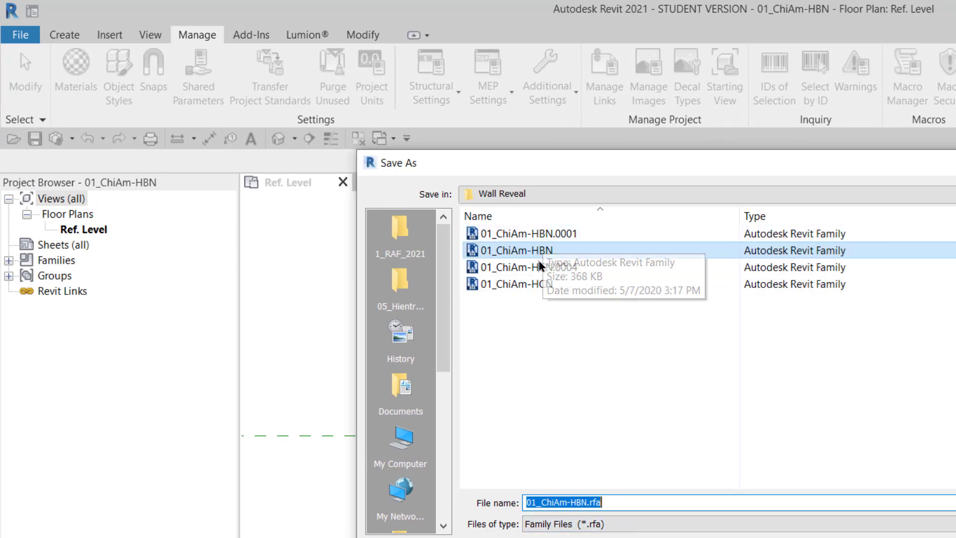
pyautogui.click(614, 501)
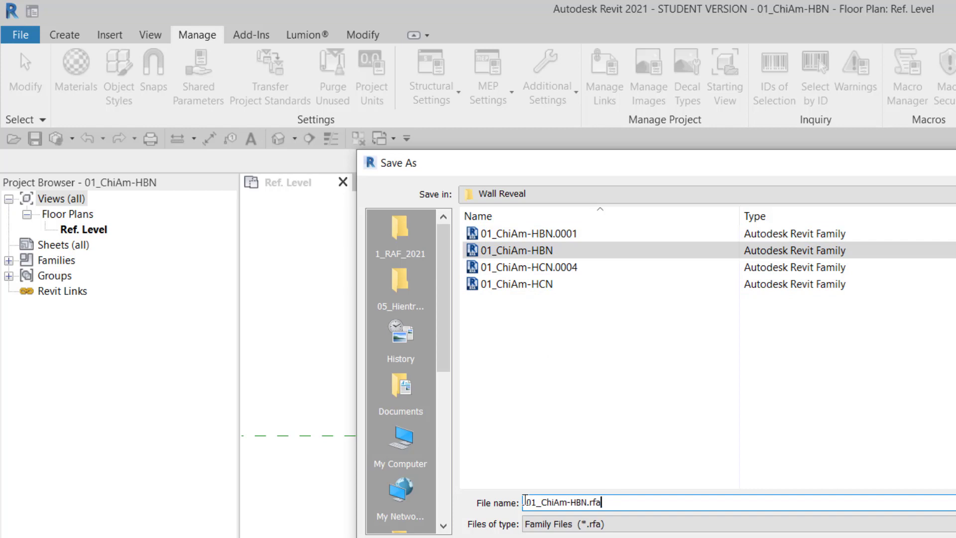
pyautogui.moveTo(524, 500); pyautogui.dragTo(651, 503)
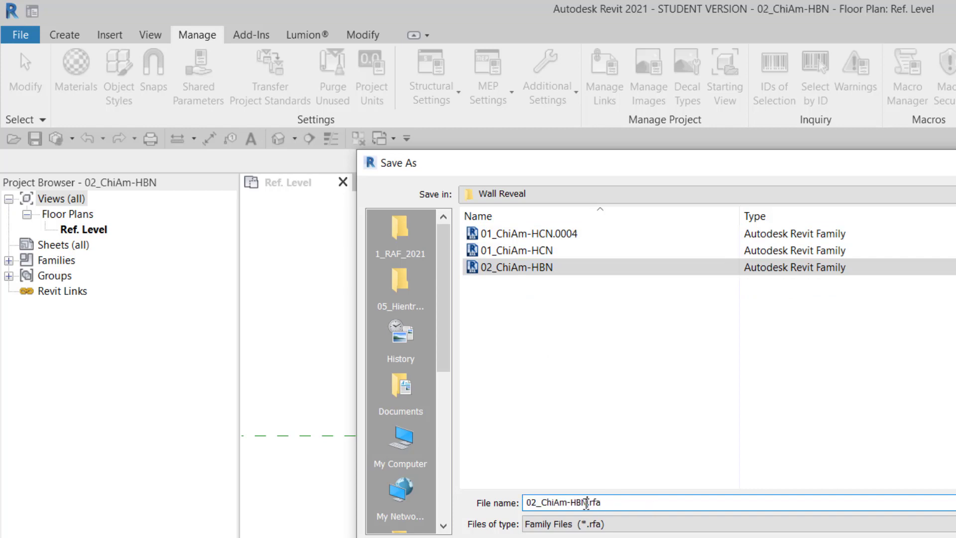
pyautogui.moveTo(586, 502); pyautogui.dragTo(650, 504)
pyautogui.write('dddddddddddddddddddd')
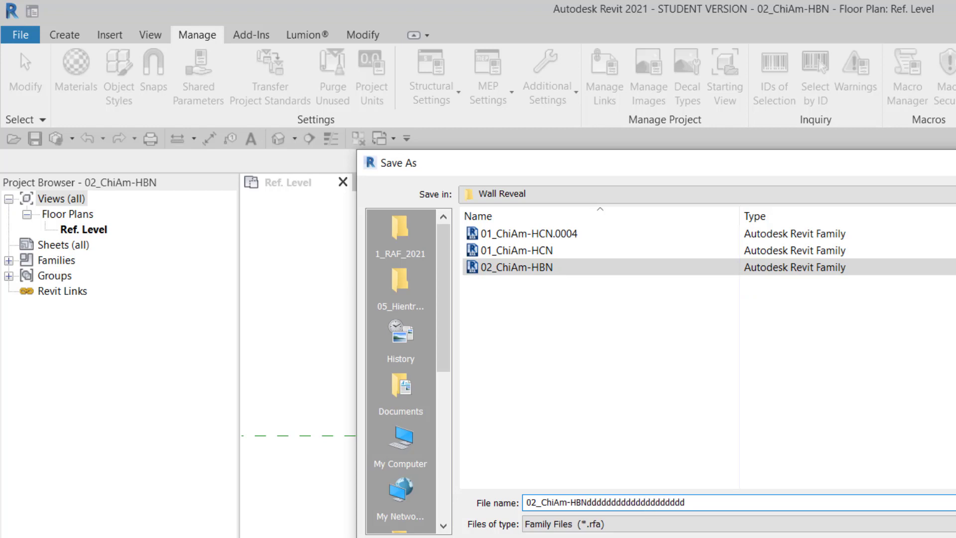
pyautogui.press('Return')
# Start another family Save As, choosing 02_ChiAm-HBN.rfa as the target file
pyautogui.click(28, 39)
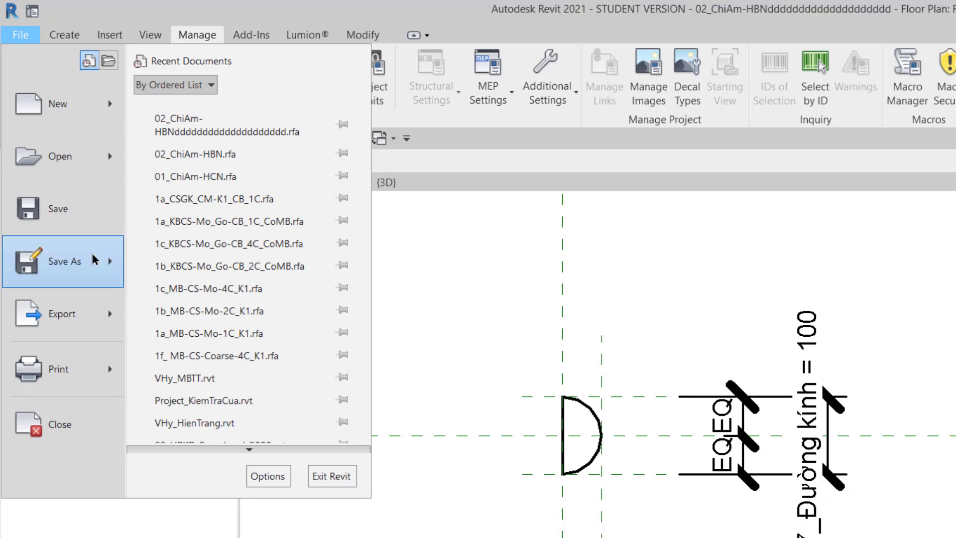
pyautogui.click(159, 174)
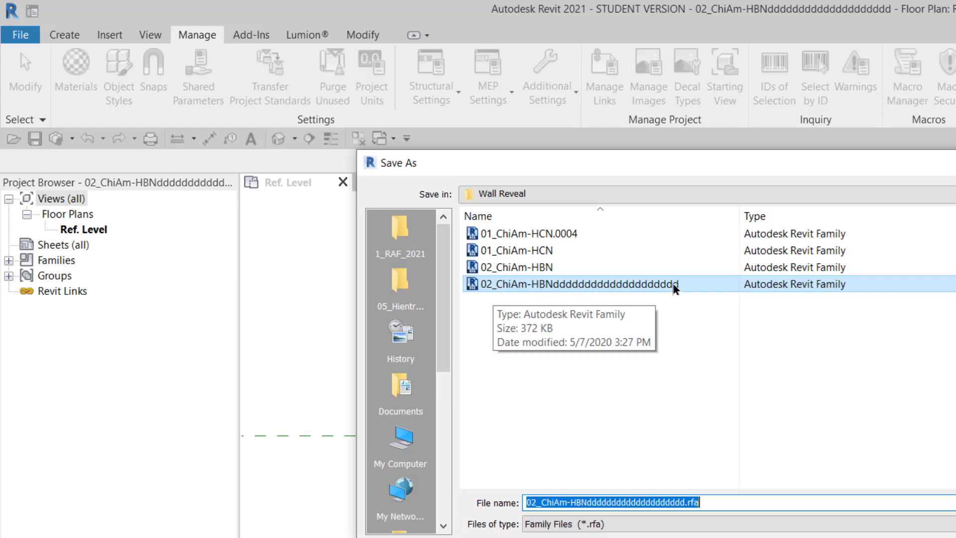
pyautogui.click(505, 270)
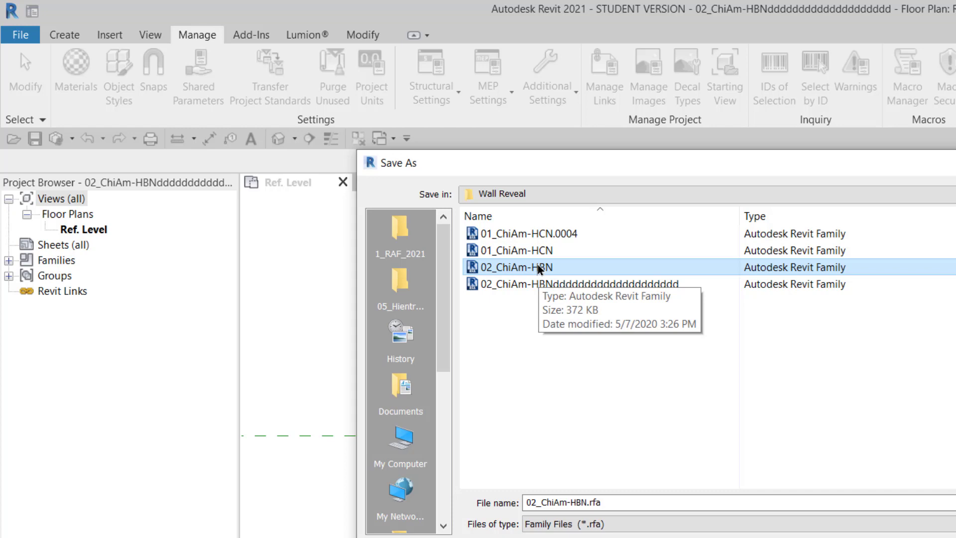
# Save the family over 02_ChiAm-HBN, then delete the stray long 'ddd'-named file from the Wall Reveal folder
pyautogui.press('Return')
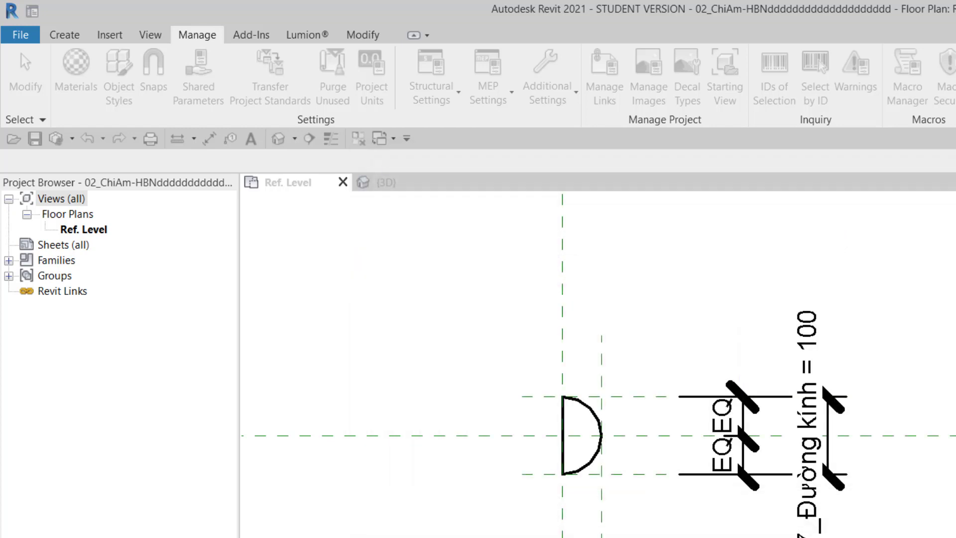
pyautogui.click(647, 398)
pyautogui.hotkey('ctrl', 'o')
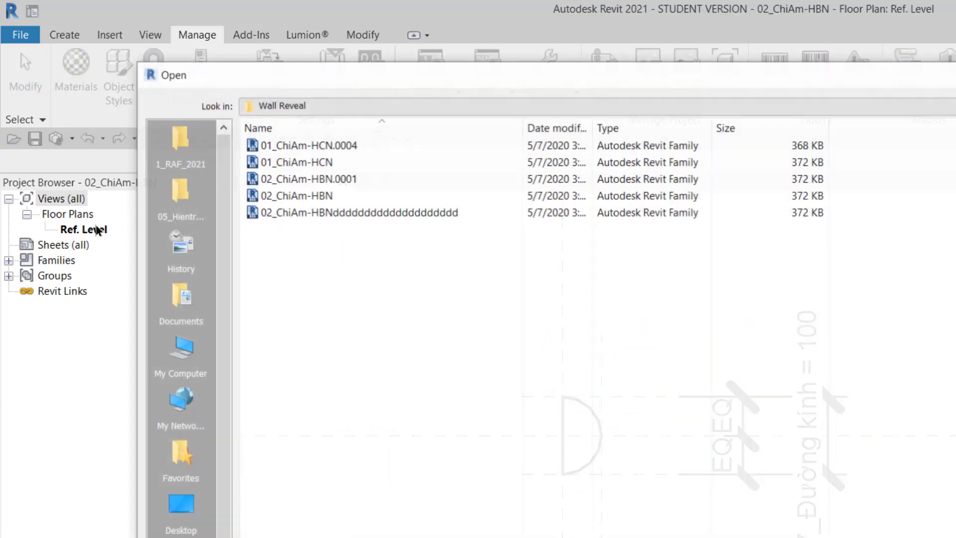
pyautogui.click(324, 213)
pyautogui.press('Delete')
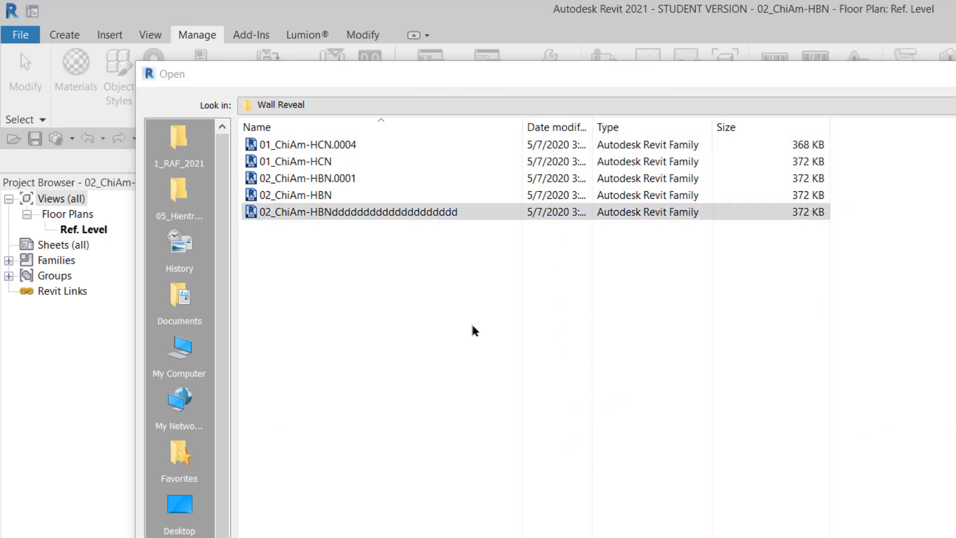
pyautogui.press('Return')
pyautogui.press('Escape')
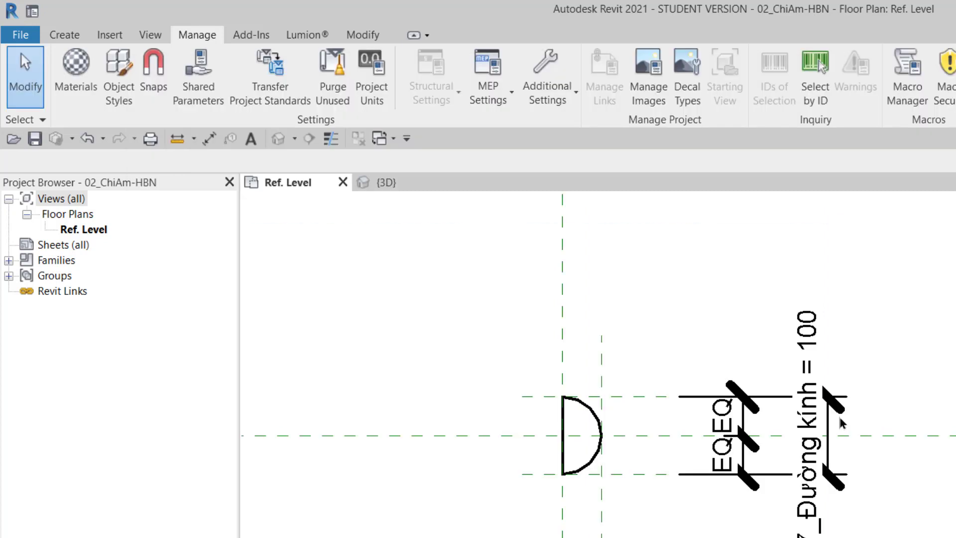